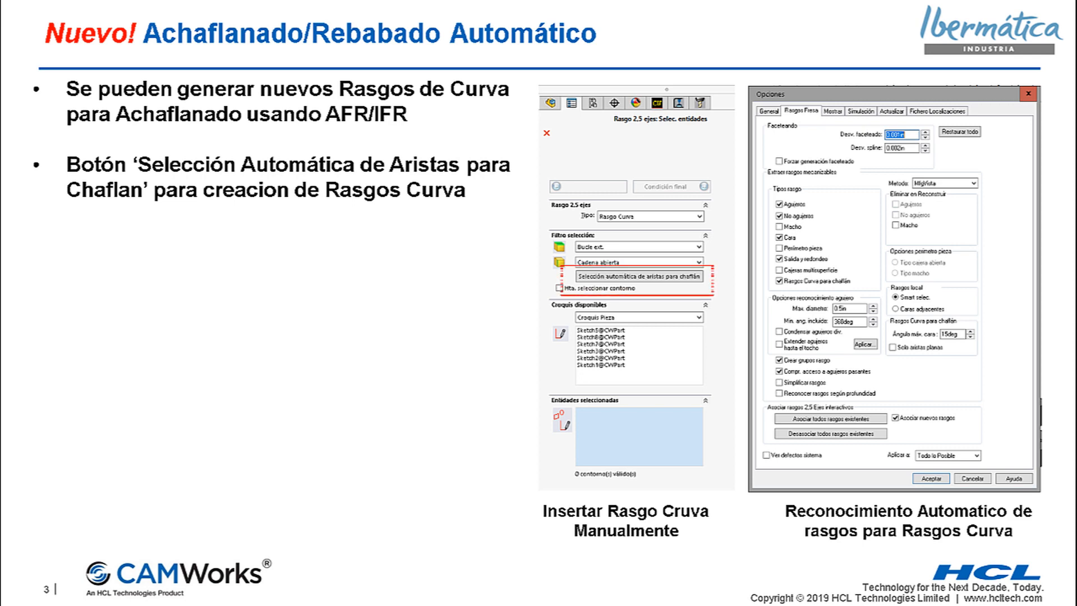
{"action": "key", "text": "Right"}
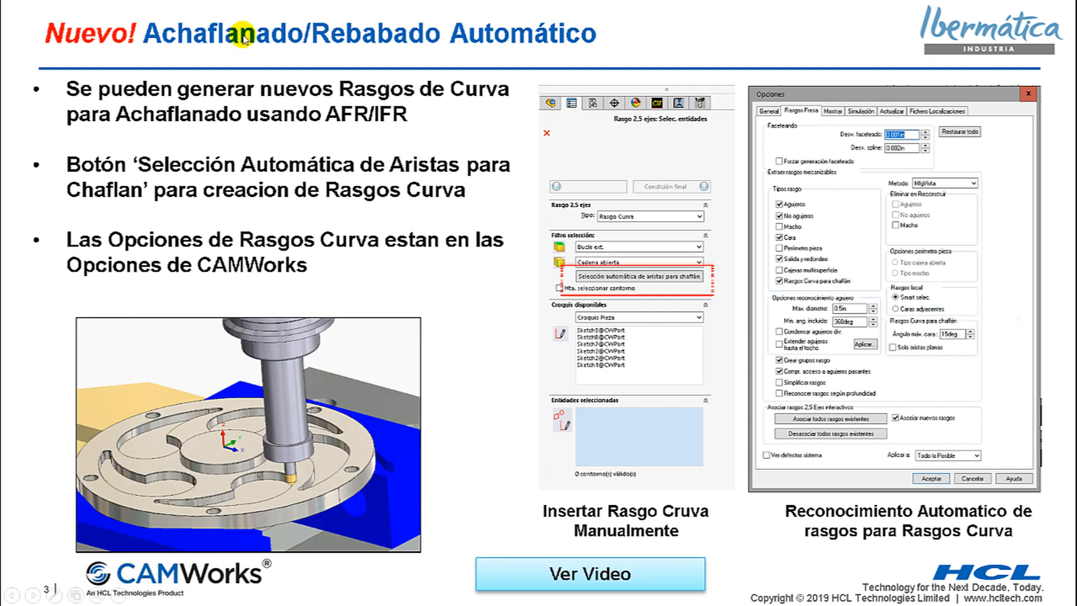
{"action": "left_click", "coordinate": [514, 578]}
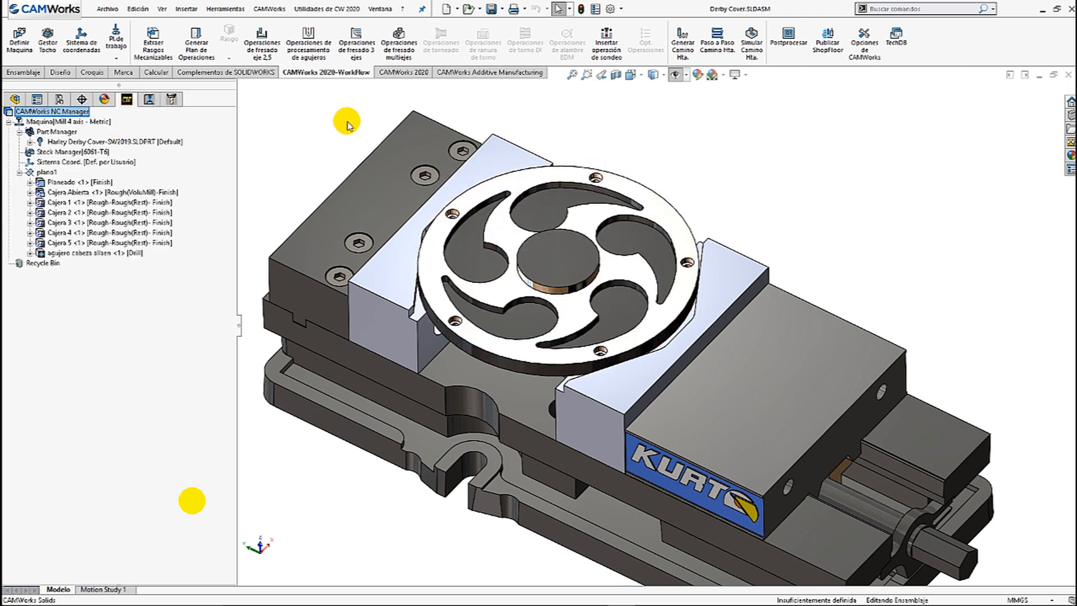
Enable curve feature recognition for chamfers with a 15deg maximum face angle in the mill feature options, and extract the machinable features
{"action": "left_click", "coordinate": [853, 49]}
{"action": "left_click", "coordinate": [69, 217]}
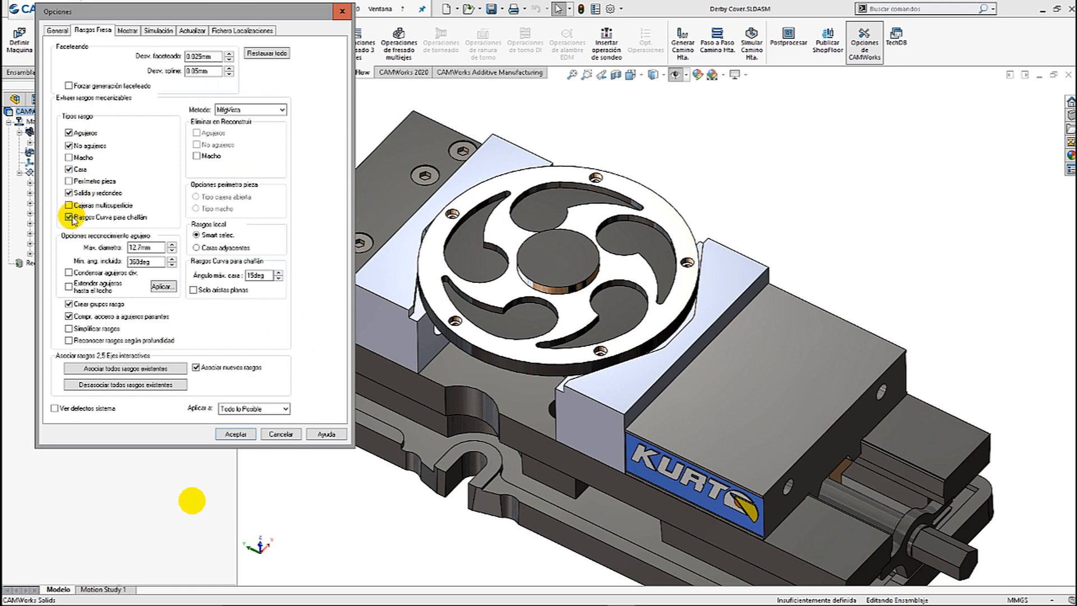
{"action": "left_click", "coordinate": [69, 218]}
{"action": "left_click", "coordinate": [69, 217]}
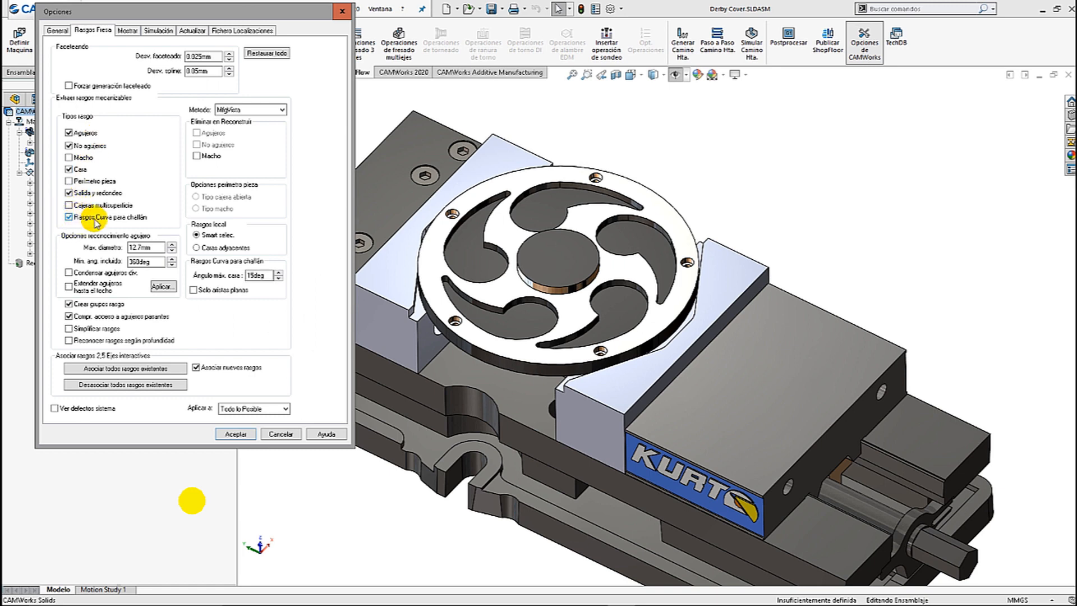
{"action": "left_click_drag", "start_coordinate": [268, 275], "coordinate": [241, 274]}
{"action": "left_click", "coordinate": [257, 277]}
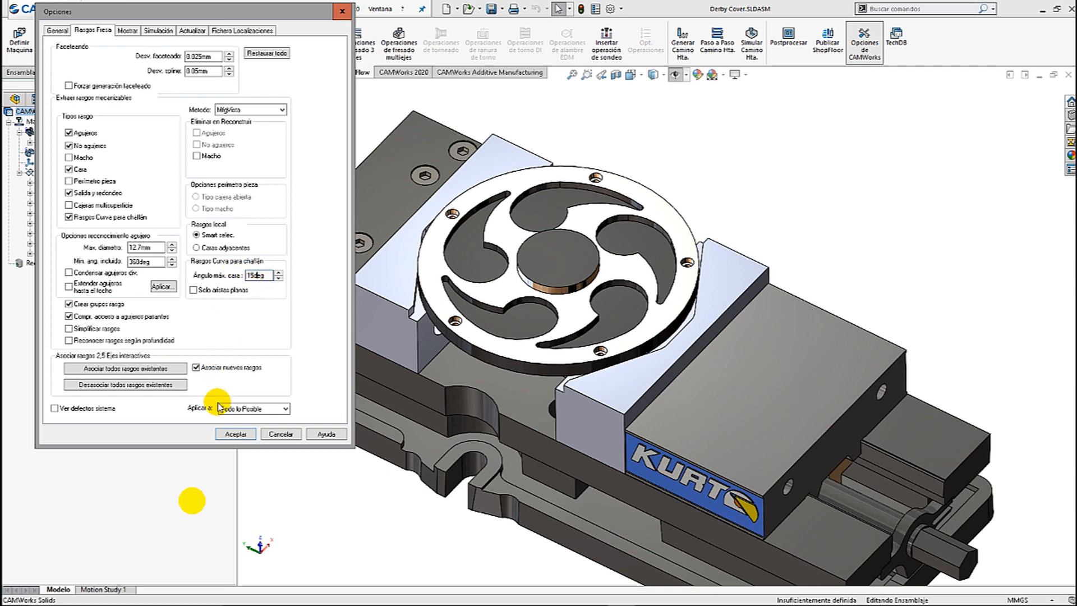
{"action": "left_click", "coordinate": [233, 434]}
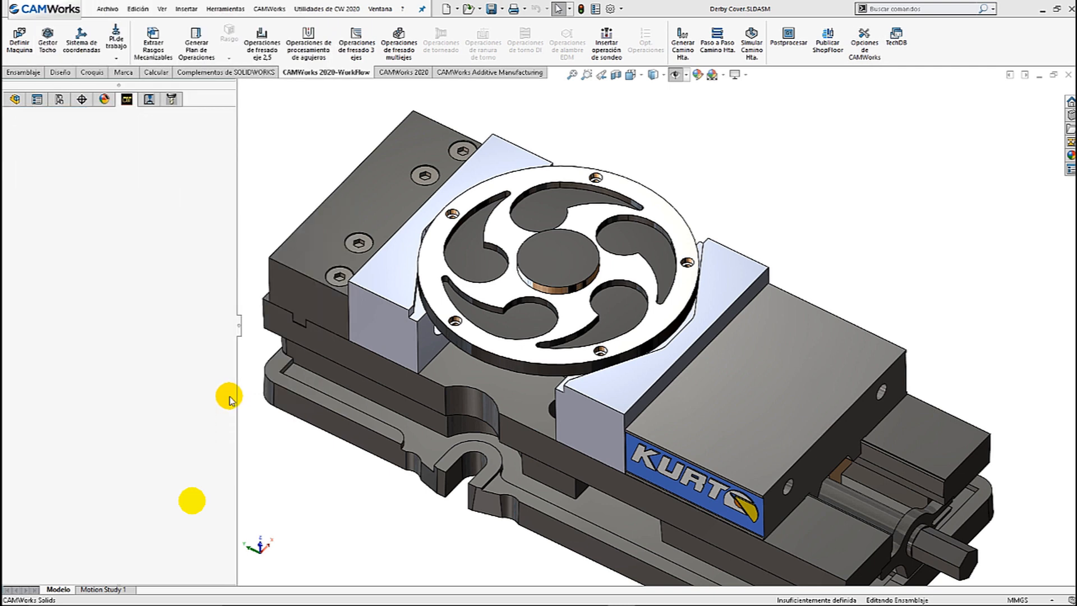
{"action": "left_click", "coordinate": [150, 48]}
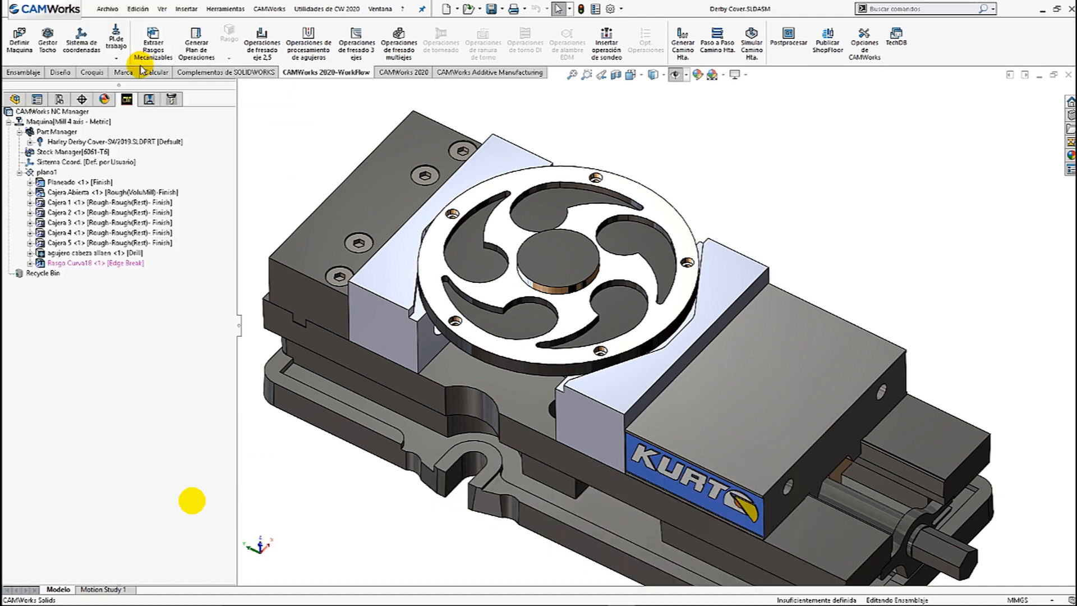
Examine the extracted Edge Break curve feature on the disc and review its parameters
{"action": "left_click", "coordinate": [90, 263]}
{"action": "scroll", "coordinate": [517, 305], "scroll_direction": "down", "scroll_amount": 3}
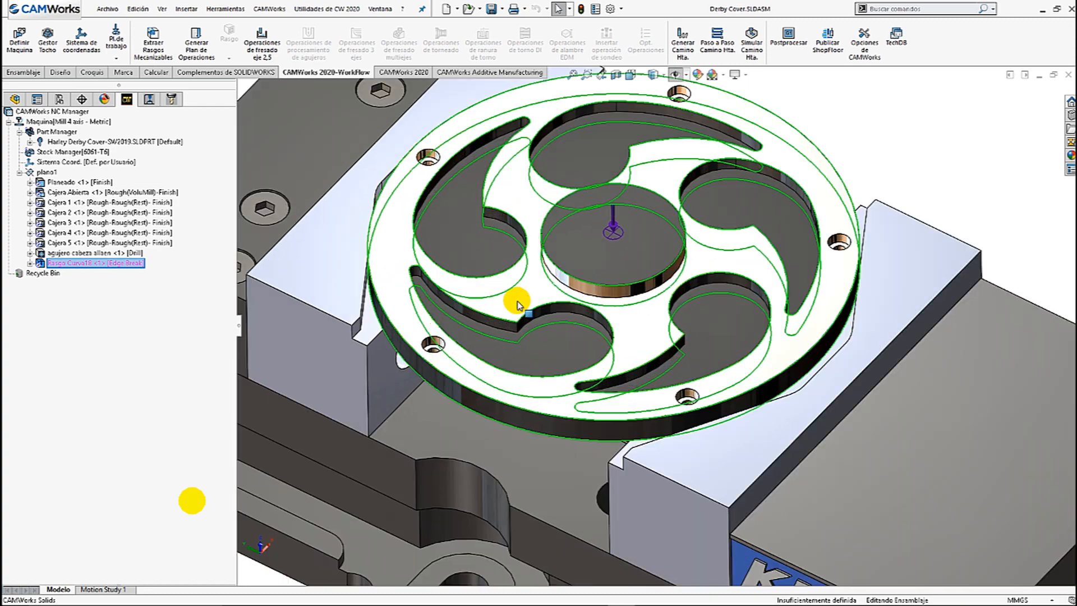
{"action": "scroll", "coordinate": [517, 302], "scroll_direction": "down", "scroll_amount": 1}
{"action": "middle_click_drag", "start_coordinate": [511, 298], "coordinate": [506, 248]}
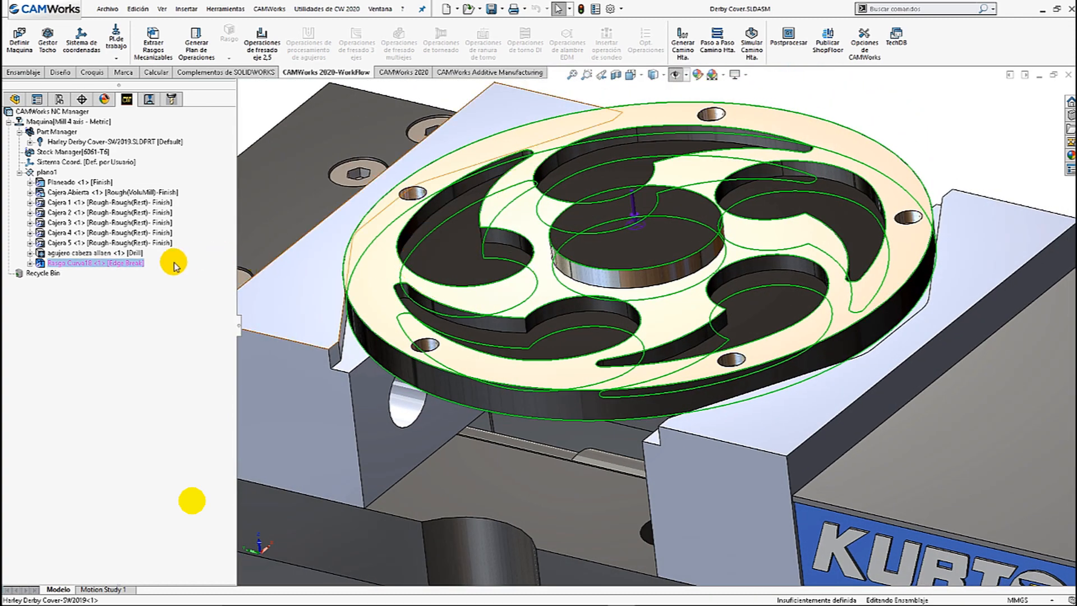
{"action": "double_click", "coordinate": [132, 262]}
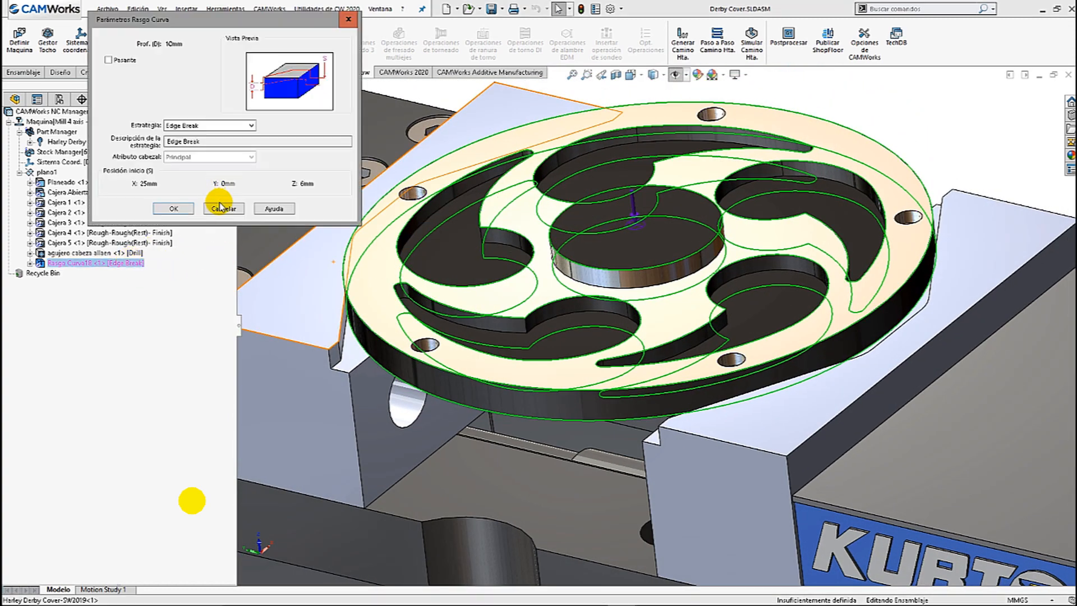
{"action": "left_click", "coordinate": [222, 210]}
{"action": "middle_click_drag", "start_coordinate": [460, 241], "coordinate": [393, 272]}
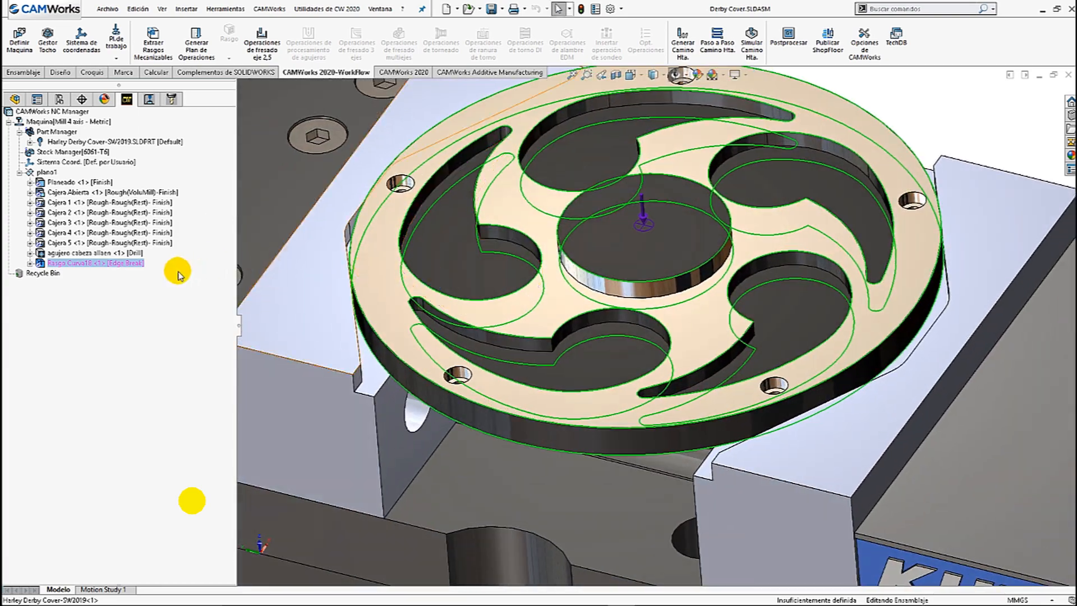
Generate the operation plan for the extracted Edge Break curve feature and the toolpath of its contour operation
{"action": "right_click", "coordinate": [121, 265]}
{"action": "left_click", "coordinate": [150, 282]}
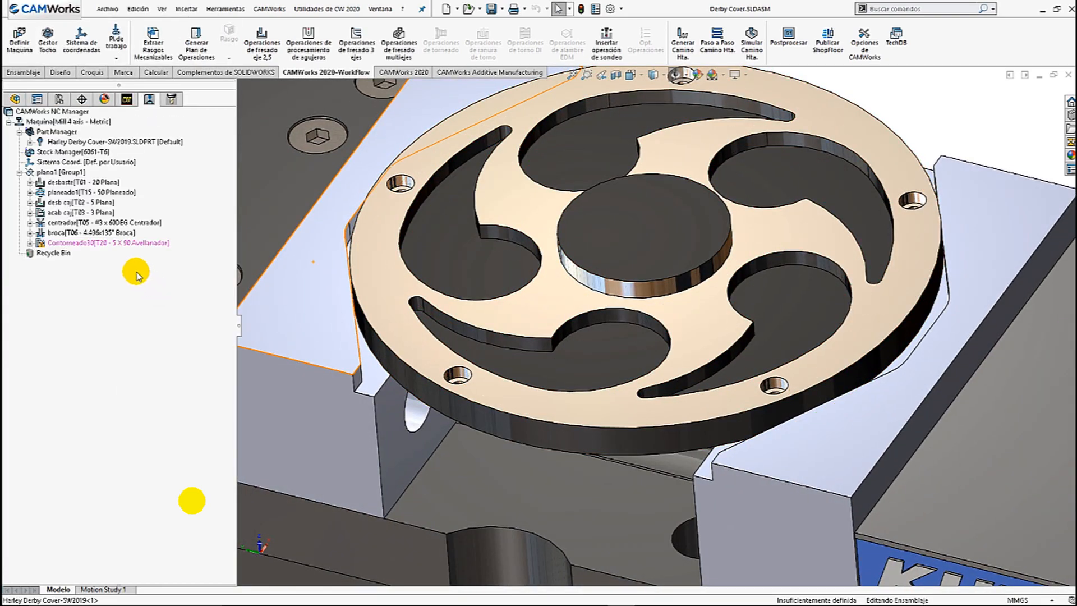
{"action": "right_click", "coordinate": [111, 248]}
{"action": "left_click", "coordinate": [132, 264]}
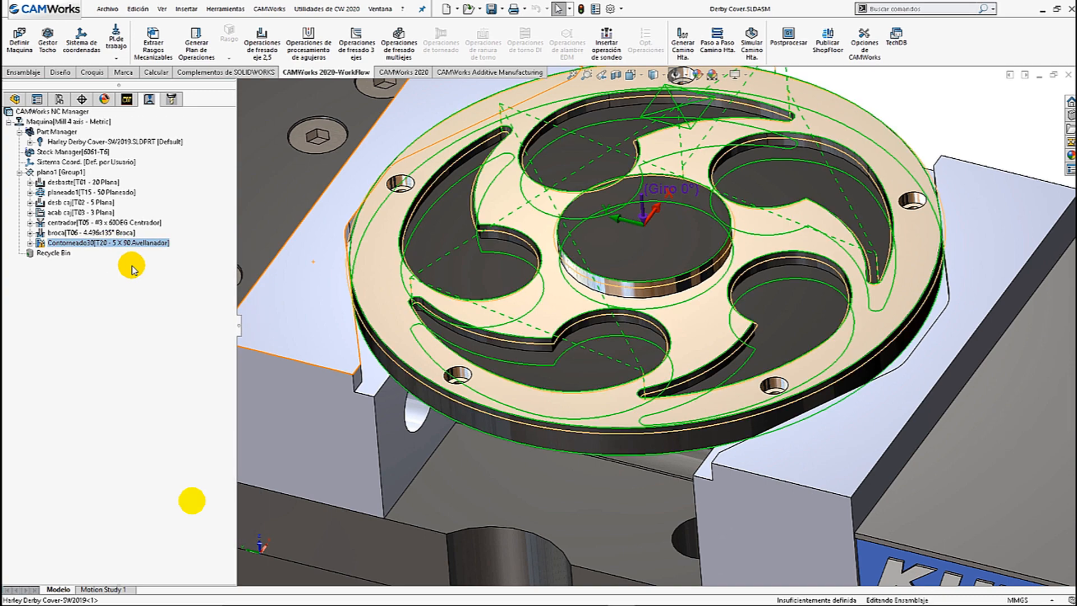
Step through the countersink contour toolpath move by move around the disc, pocket and hub edges
{"action": "right_click", "coordinate": [119, 249]}
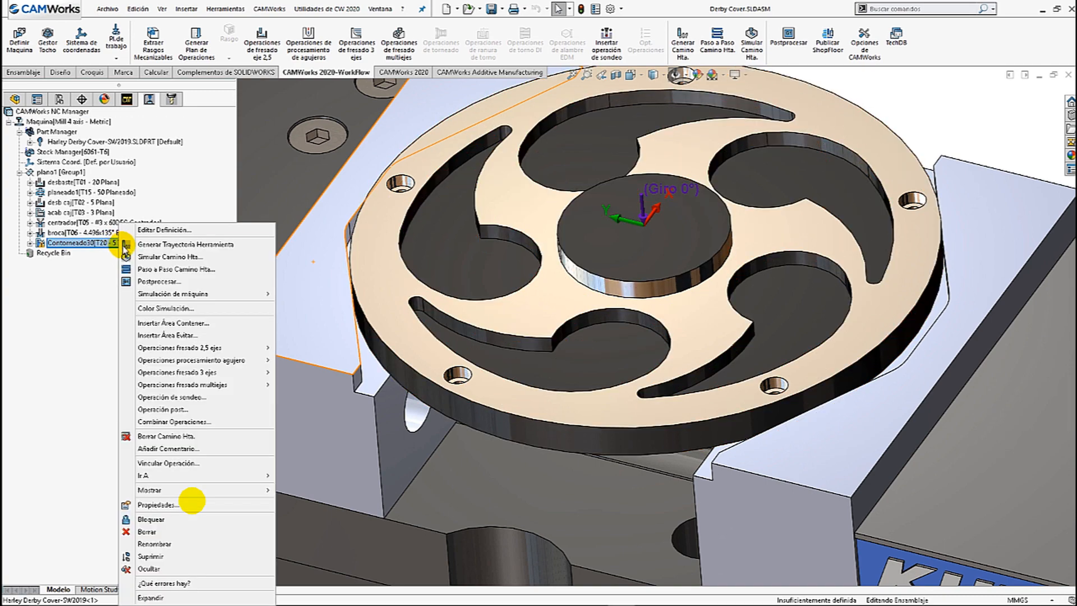
{"action": "left_click", "coordinate": [158, 269]}
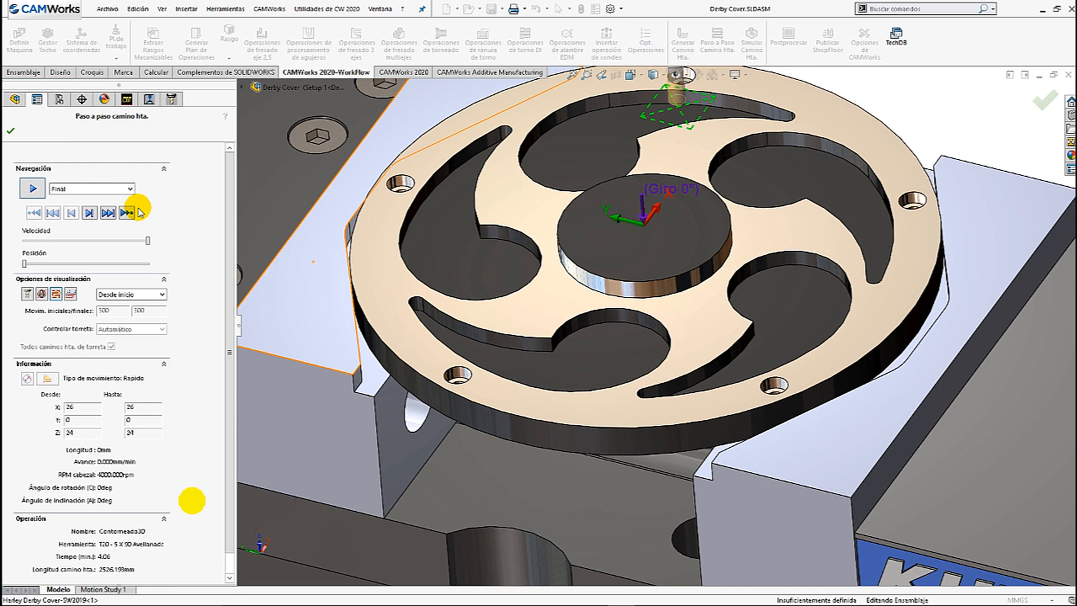
{"action": "left_click", "coordinate": [90, 214]}
{"action": "left_click", "coordinate": [93, 212]}
{"action": "left_click", "coordinate": [93, 212]}
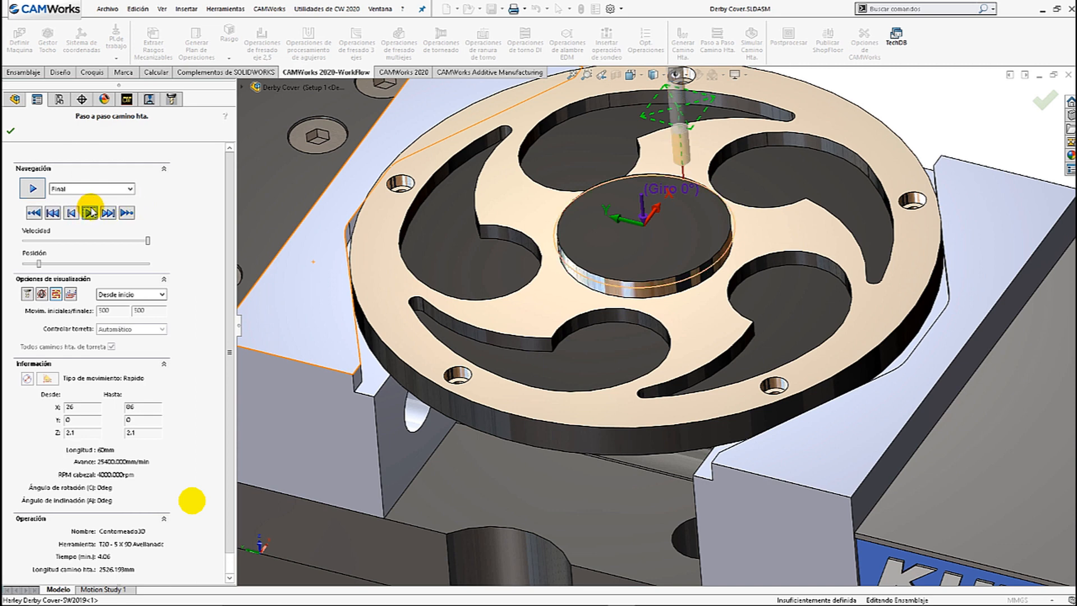
{"action": "left_click", "coordinate": [92, 212]}
{"action": "left_click", "coordinate": [92, 212]}
{"action": "left_click", "coordinate": [93, 212]}
{"action": "left_click", "coordinate": [93, 212]}
{"action": "left_click", "coordinate": [93, 212]}
{"action": "left_click", "coordinate": [93, 212]}
{"action": "left_click", "coordinate": [90, 213]}
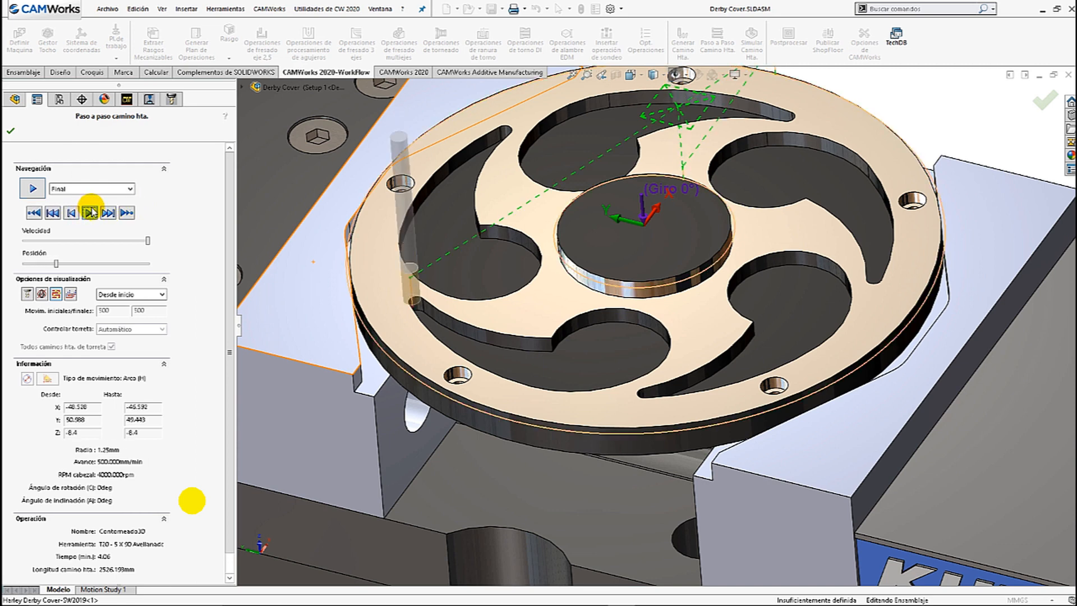
{"action": "left_click", "coordinate": [91, 213]}
{"action": "left_click", "coordinate": [91, 212]}
{"action": "left_click", "coordinate": [90, 213]}
{"action": "left_click", "coordinate": [90, 212]}
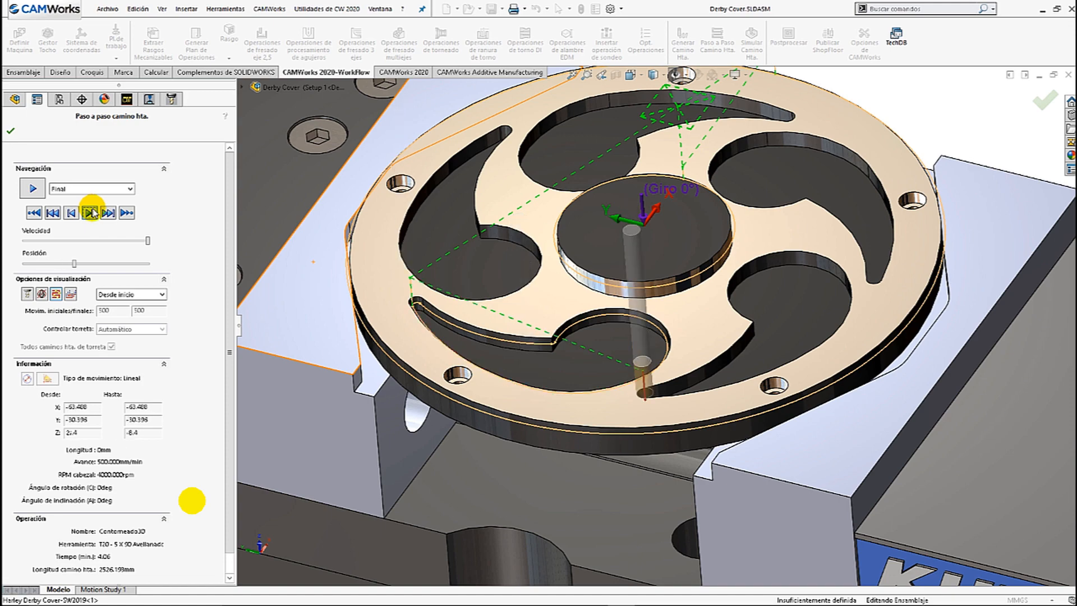
{"action": "left_click", "coordinate": [90, 212]}
{"action": "left_click", "coordinate": [91, 213]}
{"action": "left_click", "coordinate": [10, 131]}
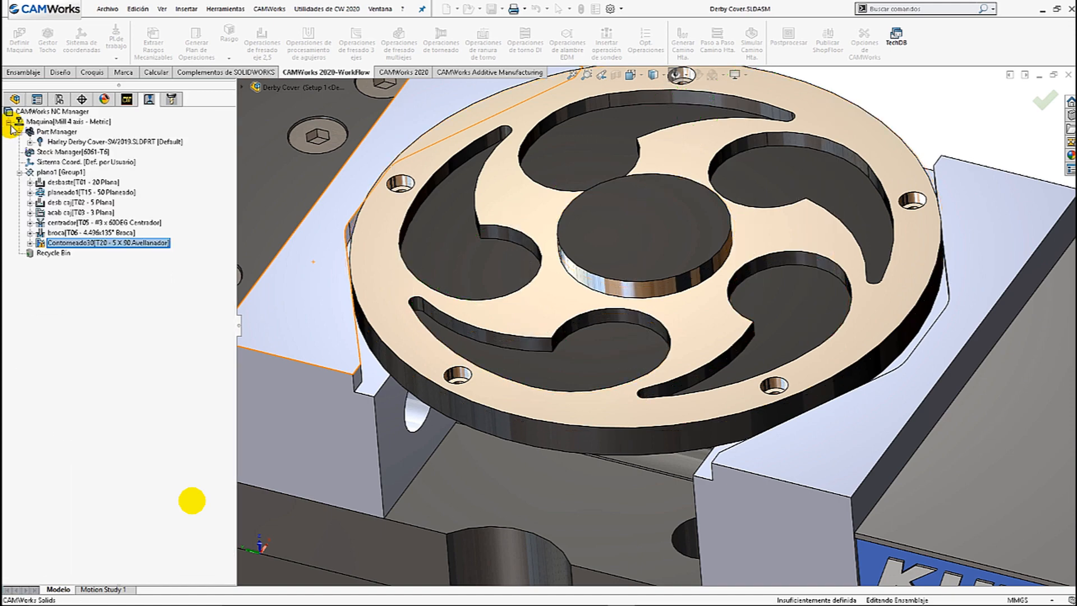
Review the chamfer settings among the contour parameters of the countersink operation
{"action": "double_click", "coordinate": [83, 244]}
{"action": "left_click", "coordinate": [176, 102]}
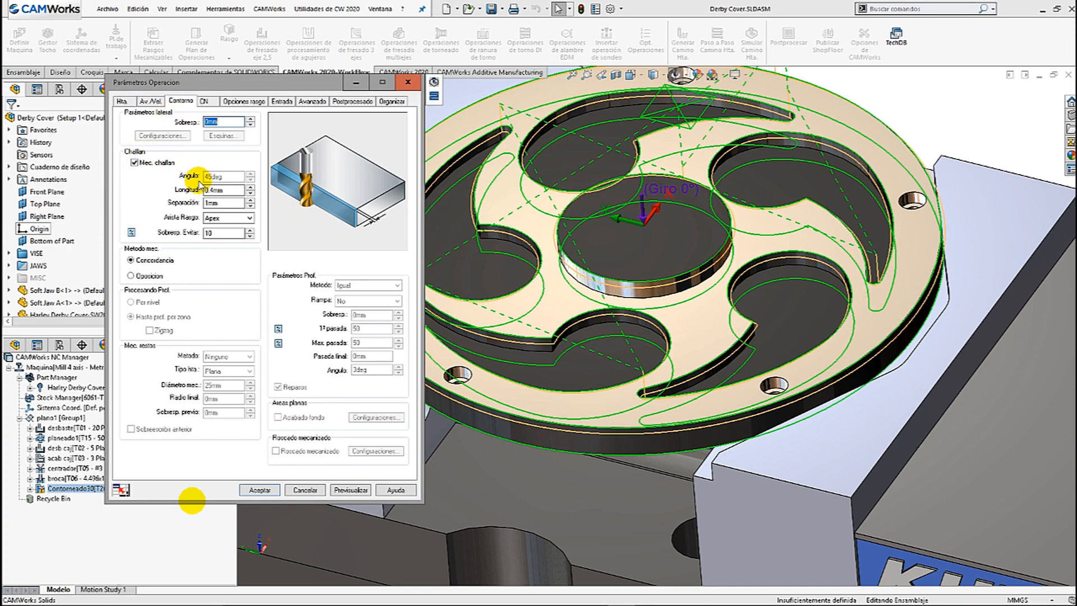
{"action": "left_click", "coordinate": [258, 492]}
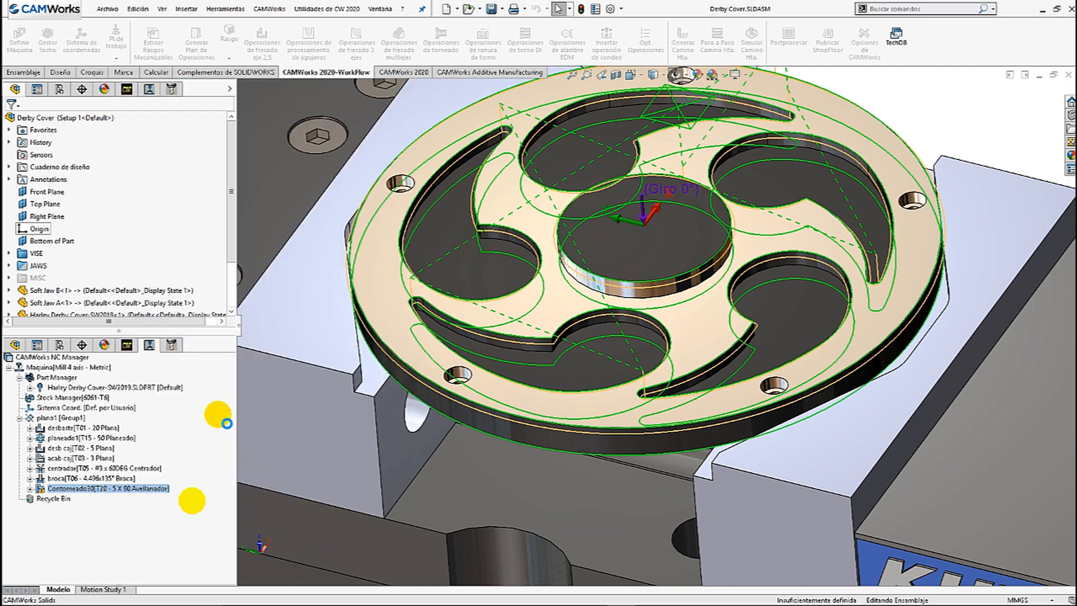
Simulate the countersink contour operation through to the end and close the simulation
{"action": "right_click", "coordinate": [98, 244]}
{"action": "left_click", "coordinate": [117, 258]}
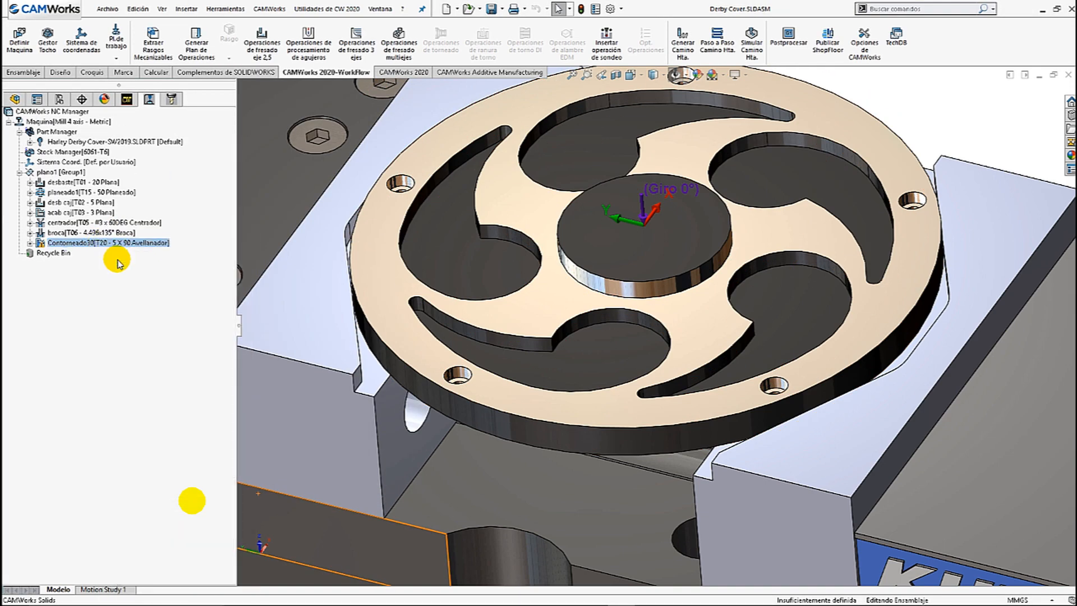
{"action": "left_click", "coordinate": [75, 198]}
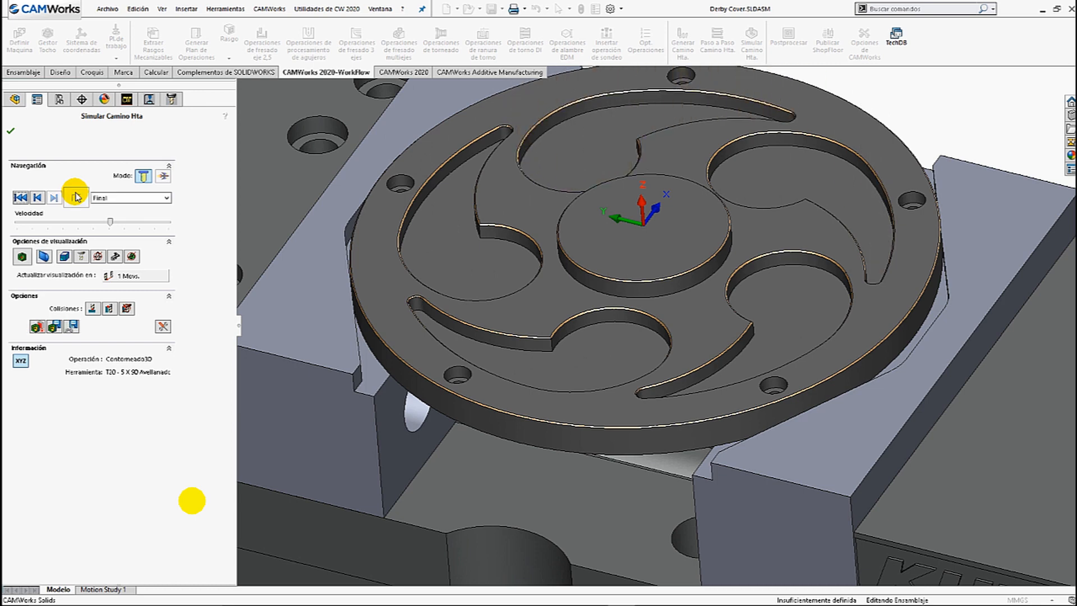
{"action": "left_click", "coordinate": [10, 133]}
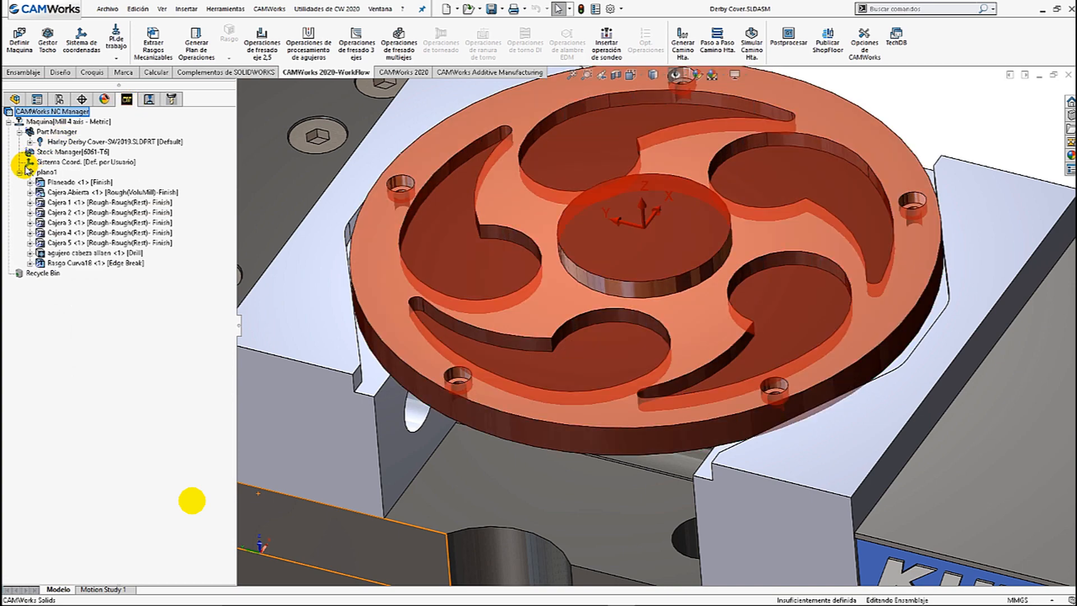
Start a new 2.5-axis curve feature in the part's mill setup and automatically select the chamfer edges
{"action": "left_click", "coordinate": [30, 142]}
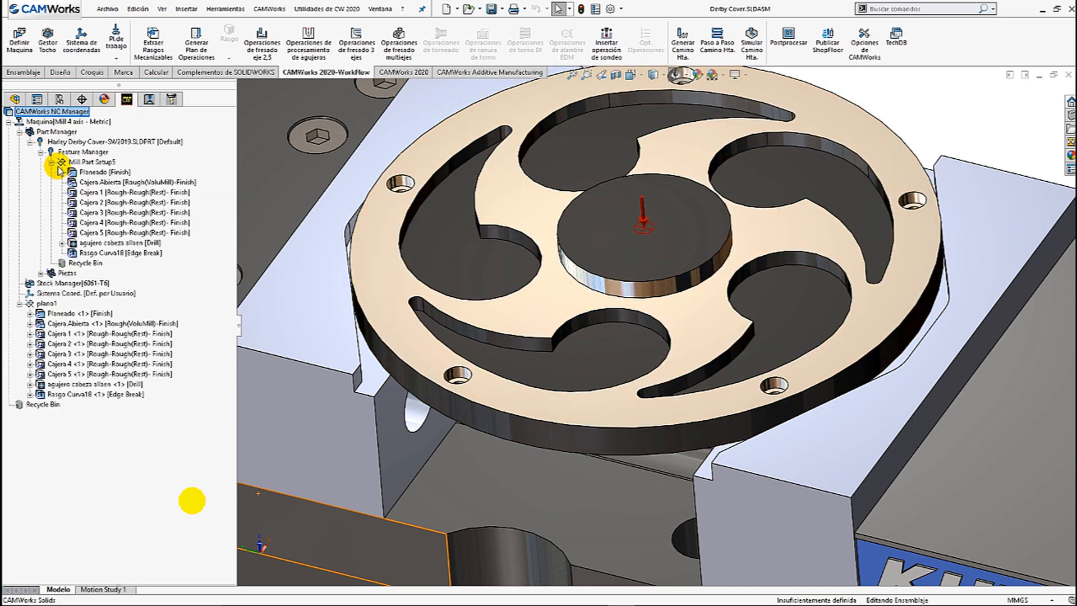
{"action": "right_click", "coordinate": [83, 252]}
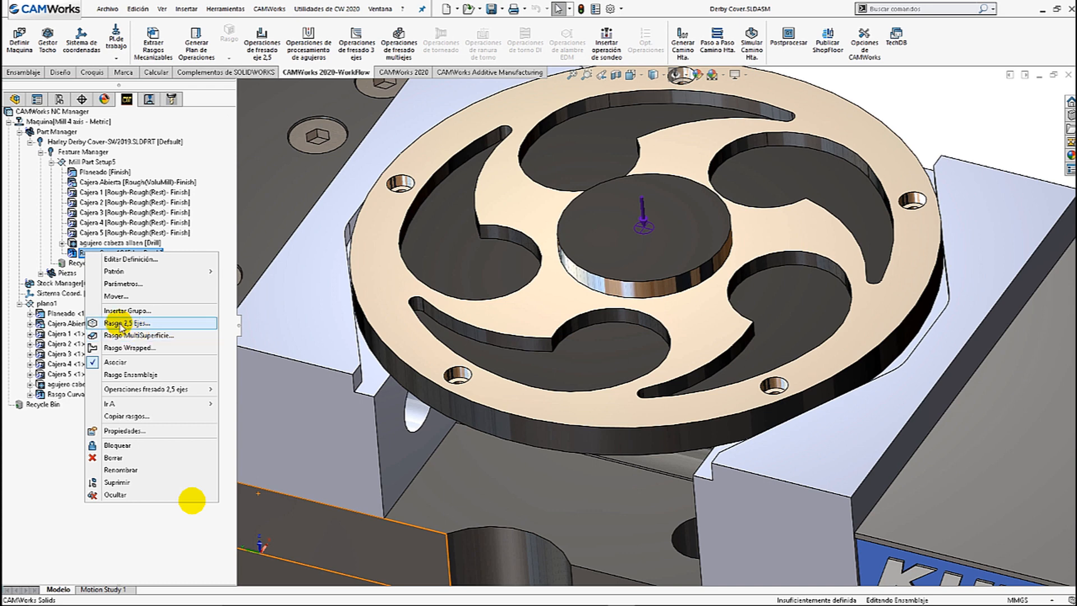
{"action": "left_click", "coordinate": [122, 324]}
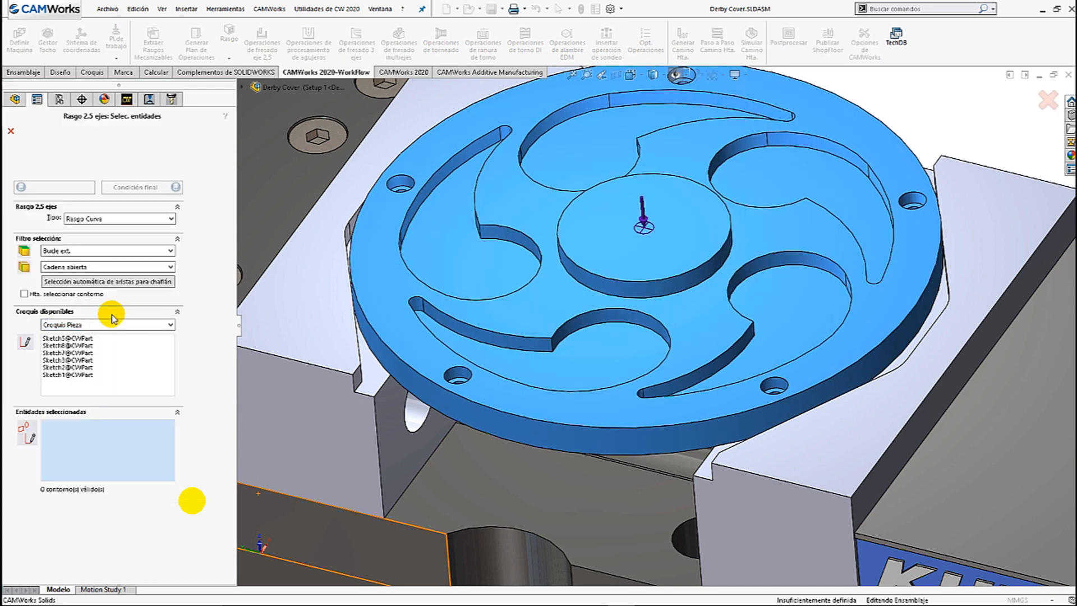
{"action": "left_click", "coordinate": [77, 283]}
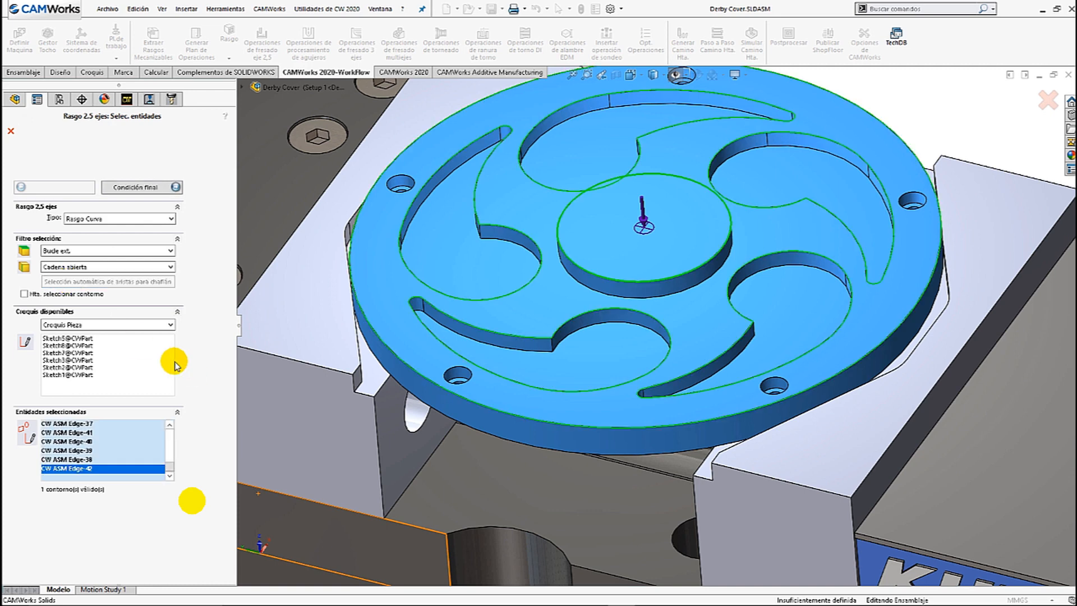
Check individual edges in the selection and create the curve feature with the Edge Break strategy and a 10mm depth
{"action": "left_click", "coordinate": [61, 458]}
{"action": "left_click", "coordinate": [63, 451]}
{"action": "left_click", "coordinate": [60, 444]}
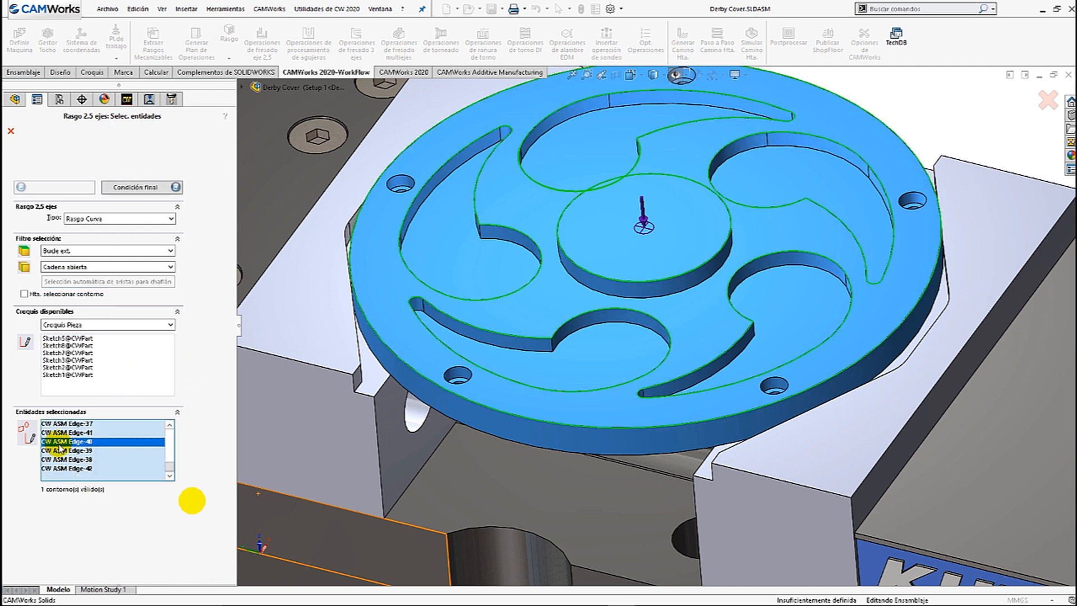
{"action": "left_click", "coordinate": [55, 435]}
{"action": "left_click", "coordinate": [55, 424]}
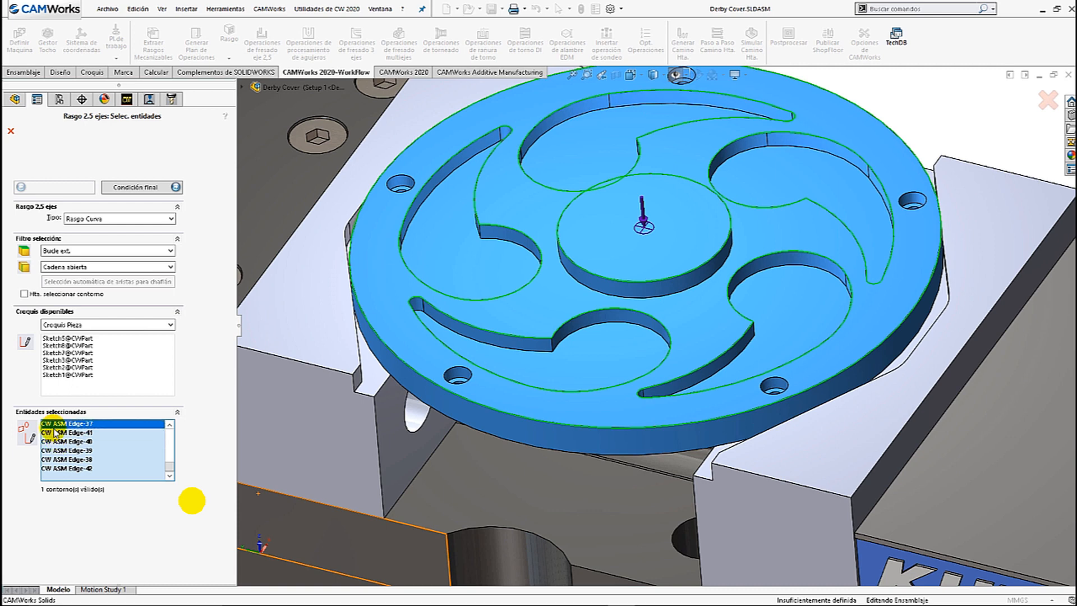
{"action": "right_click", "coordinate": [65, 469]}
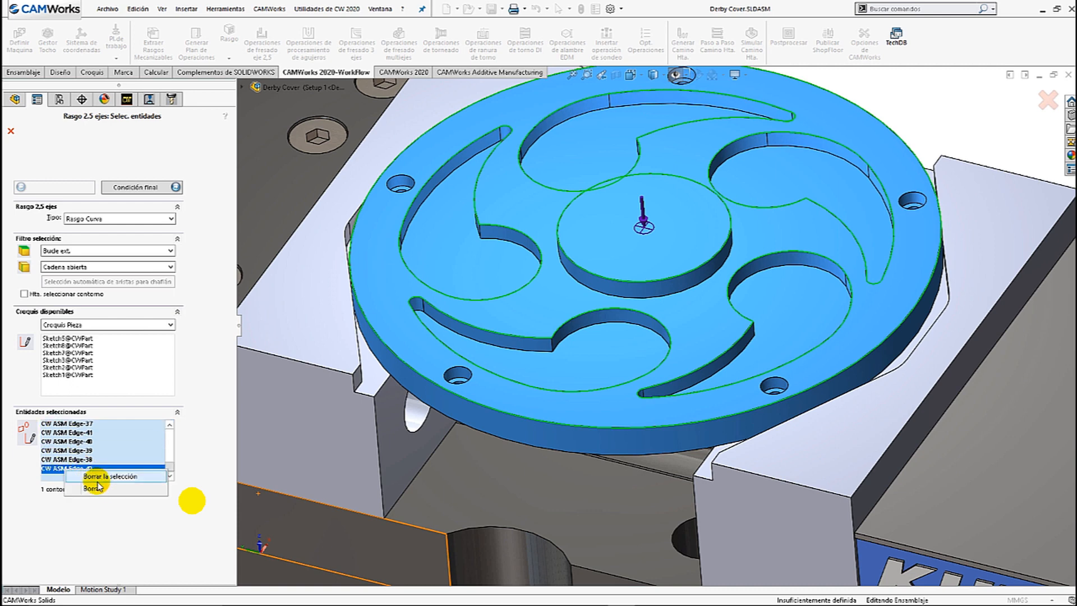
{"action": "left_click", "coordinate": [130, 187]}
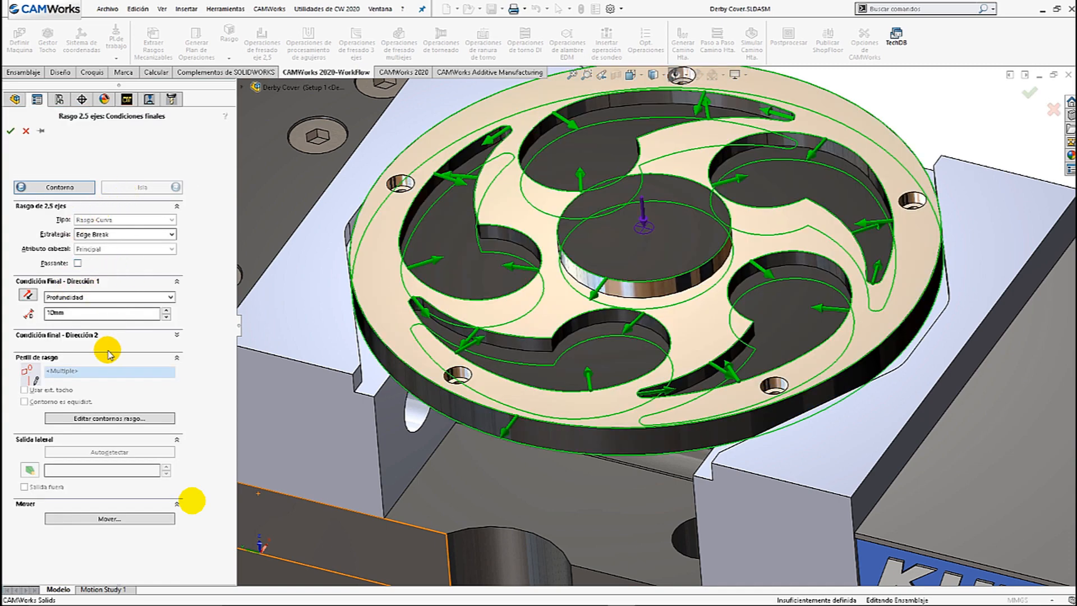
{"action": "left_click", "coordinate": [10, 131]}
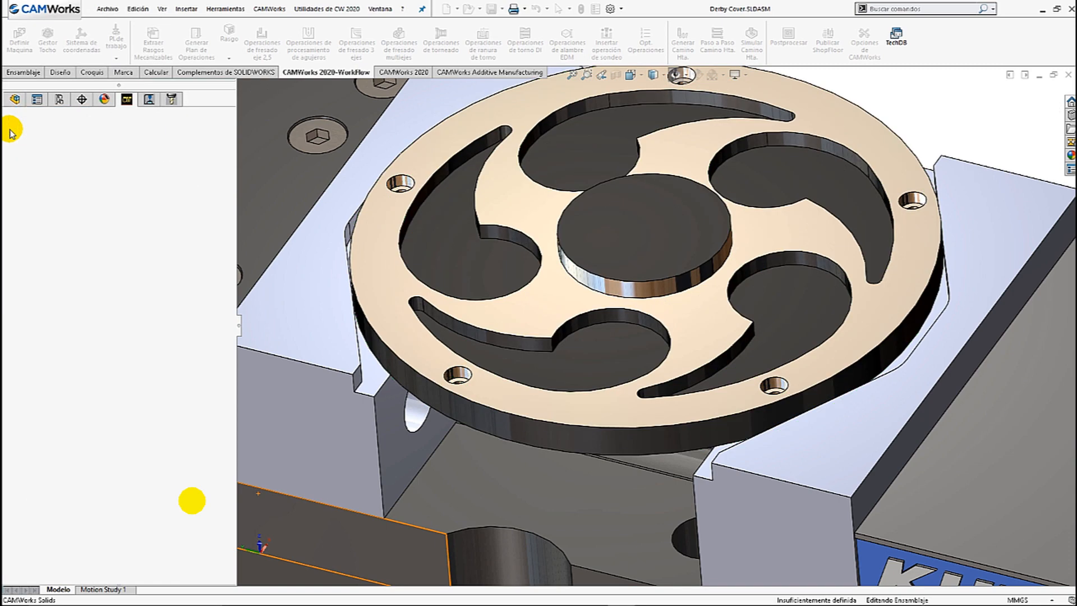
Generate the operation plan for the new Edge Break curve feature and the toolpath of its contour operation
{"action": "right_click", "coordinate": [83, 415]}
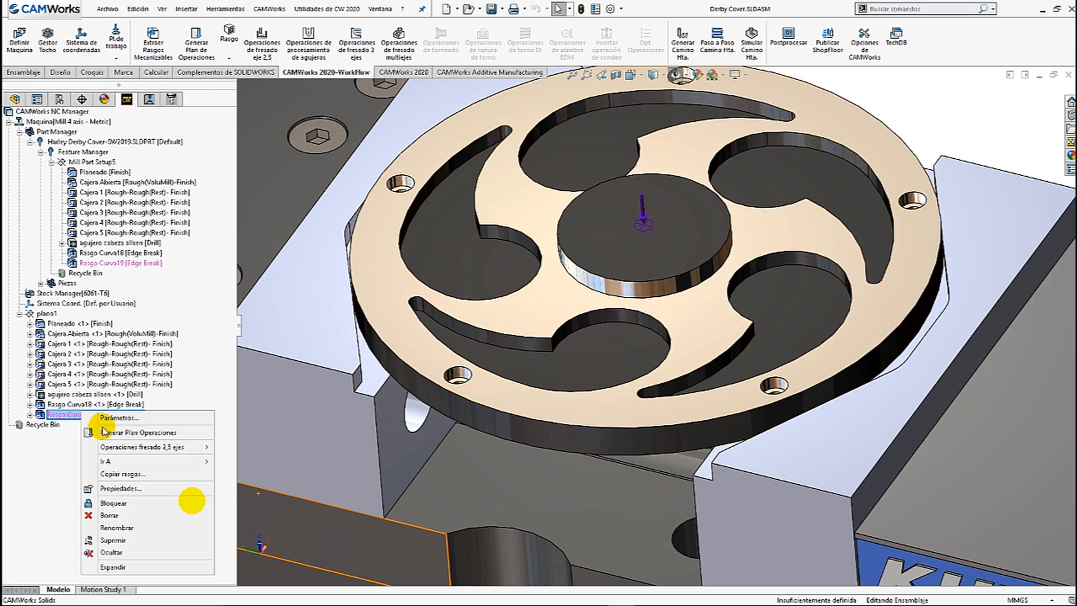
{"action": "left_click", "coordinate": [106, 424]}
{"action": "right_click", "coordinate": [90, 262]}
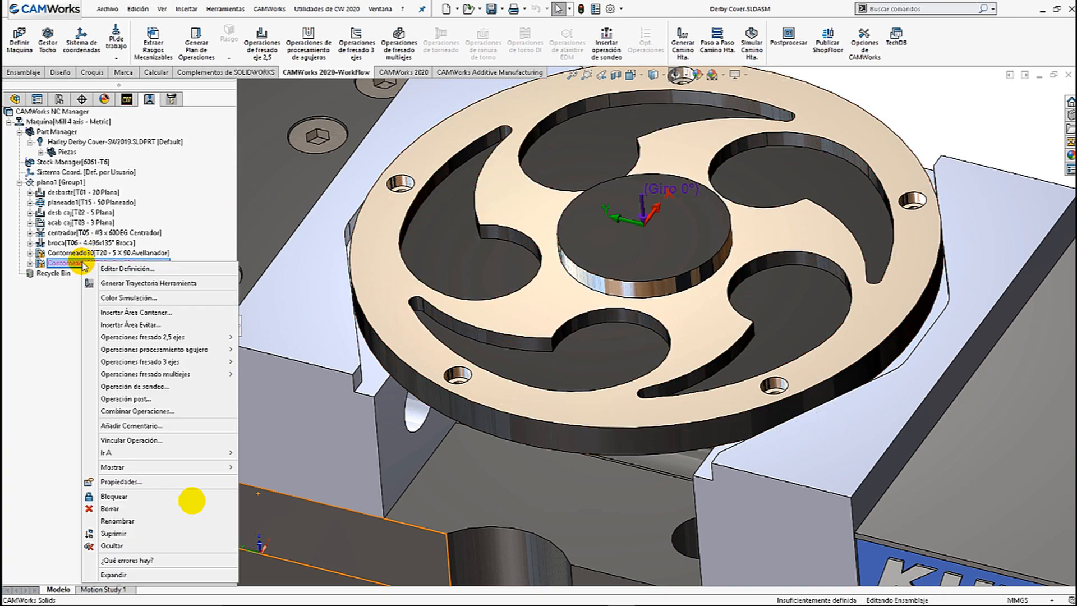
{"action": "left_click", "coordinate": [236, 281]}
{"action": "mouse_move", "coordinate": [397, 204]}
{"action": "middle_mouse_down"}
{"action": "mouse_move", "coordinate": [381, 194]}
{"action": "mouse_move", "coordinate": [392, 197]}
{"action": "mouse_move", "coordinate": [423, 151]}
{"action": "mouse_move", "coordinate": [405, 206]}
{"action": "middle_mouse_up"}
{"action": "scroll", "coordinate": [638, 224], "scroll_direction": "up", "scroll_amount": 2}
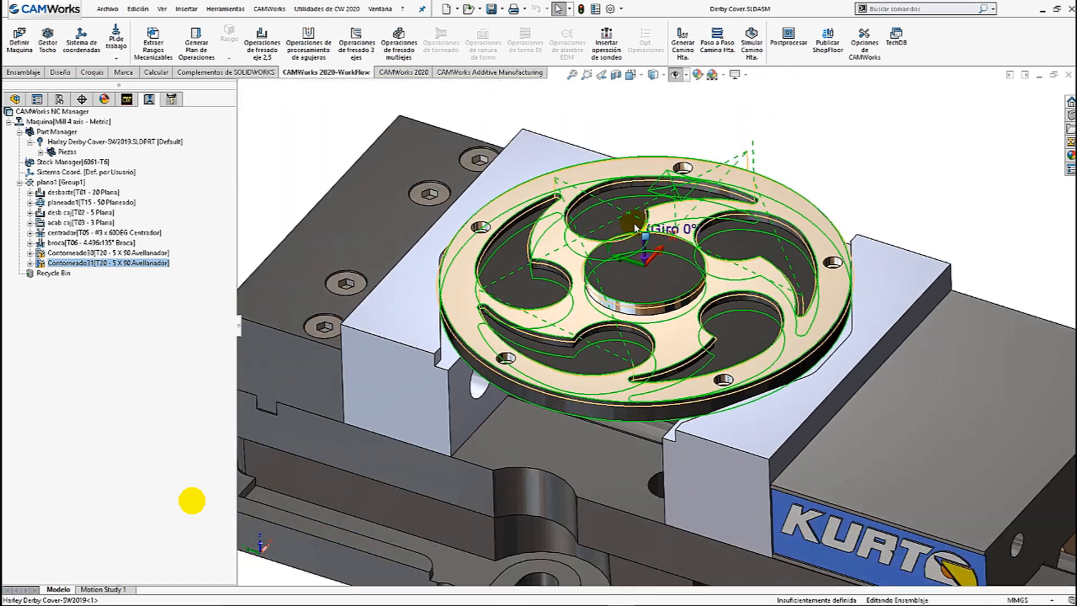
Simulate the toolpath of the new chamfer contour operation with the run set to the end
{"action": "right_click", "coordinate": [112, 265]}
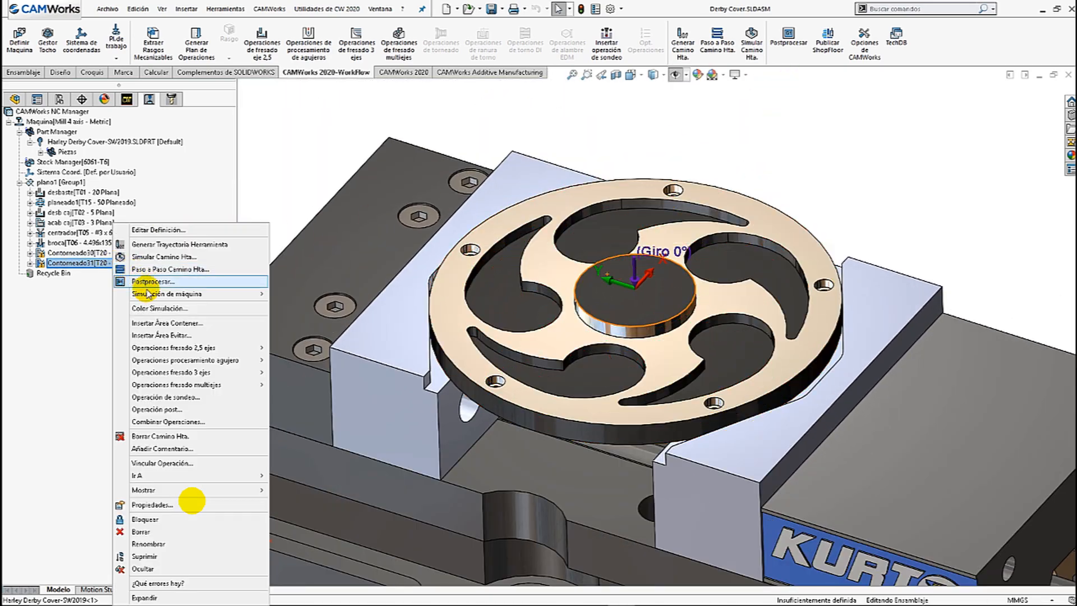
{"action": "key", "text": "Escape"}
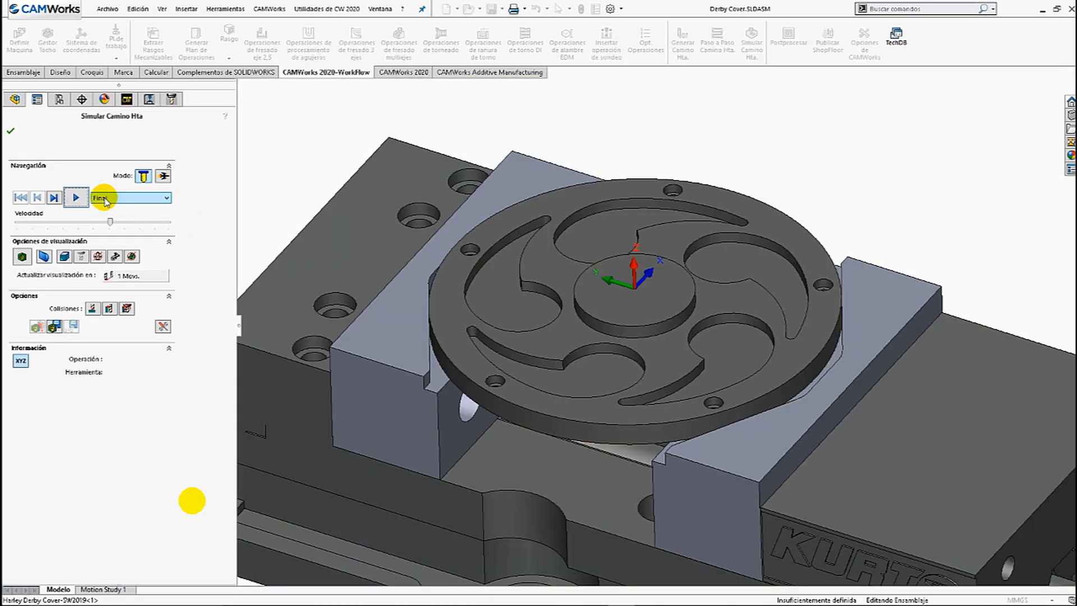
{"action": "left_click", "coordinate": [77, 197]}
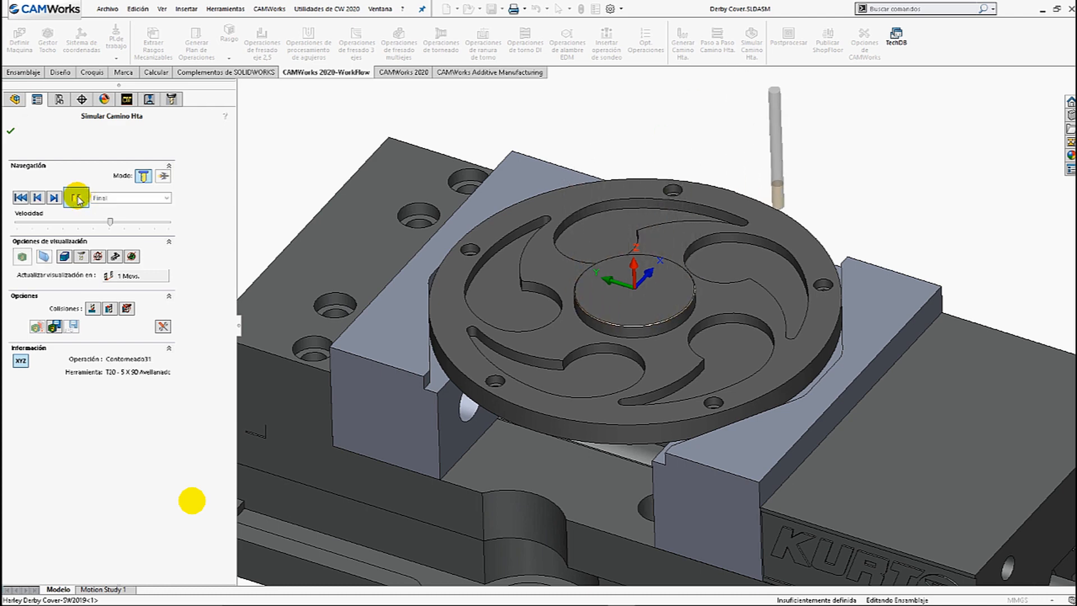
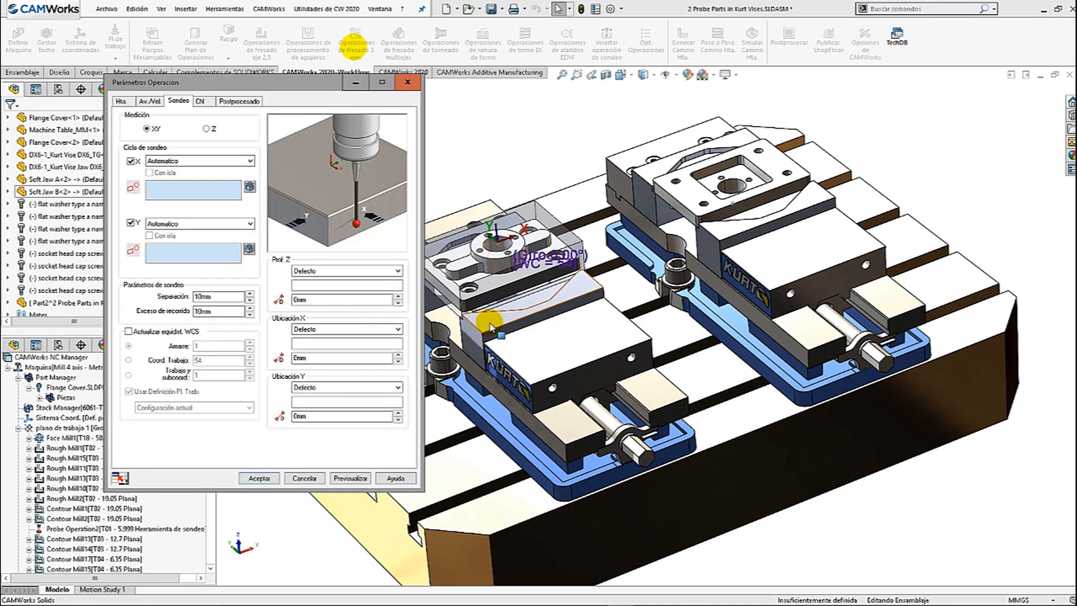
Examine the probe tool dimensions and the feed settings of the probe operation on the flange cover
{"action": "scroll", "coordinate": [441, 314], "scroll_direction": "down", "scroll_amount": 1}
{"action": "scroll", "coordinate": [441, 314], "scroll_direction": "up", "scroll_amount": 2}
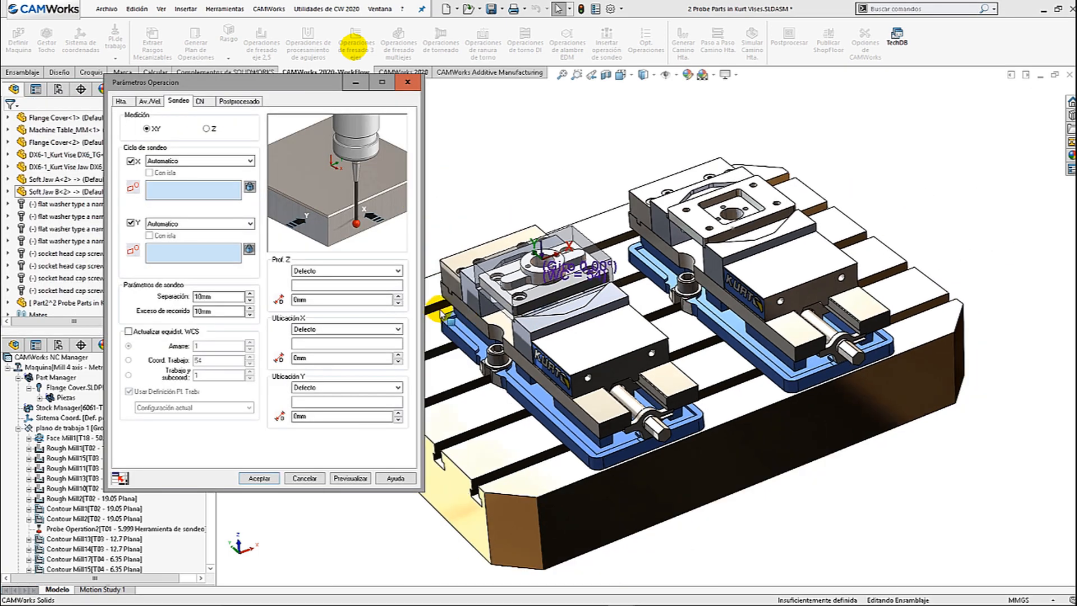
{"action": "scroll", "coordinate": [441, 315], "scroll_direction": "down", "scroll_amount": 3}
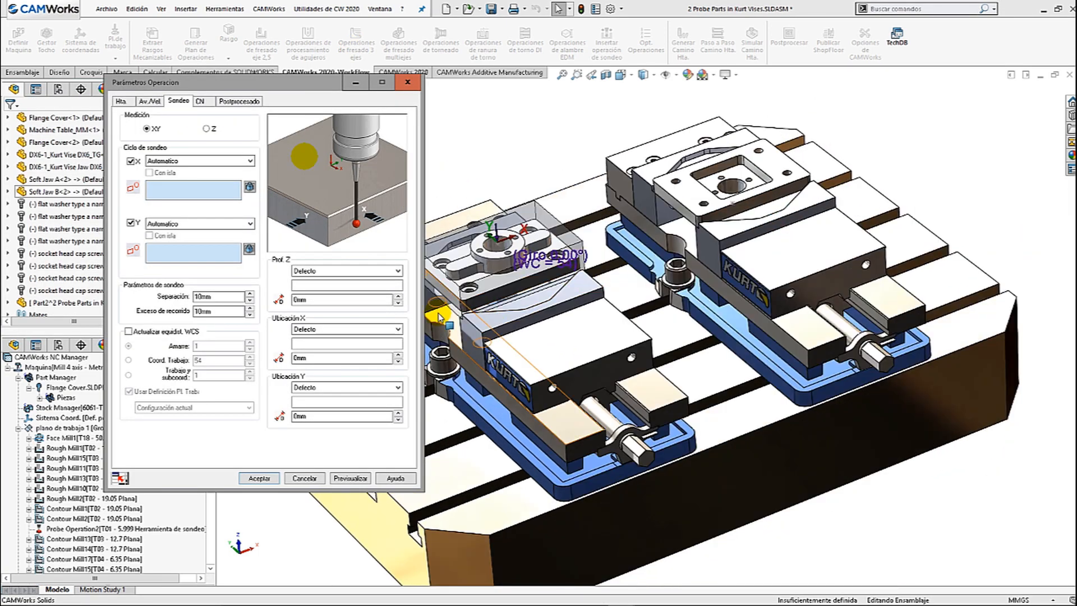
{"action": "scroll", "coordinate": [437, 311], "scroll_direction": "down", "scroll_amount": 2}
{"action": "middle_click_drag", "start_coordinate": [437, 311], "coordinate": [587, 311], "text": "ctrl"}
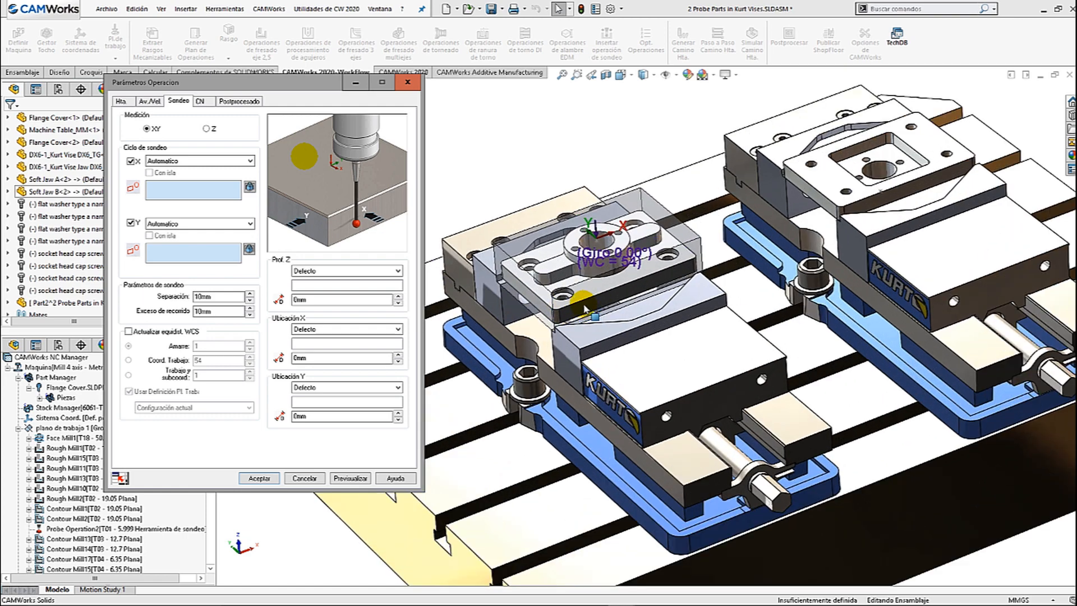
{"action": "left_click", "coordinate": [122, 102]}
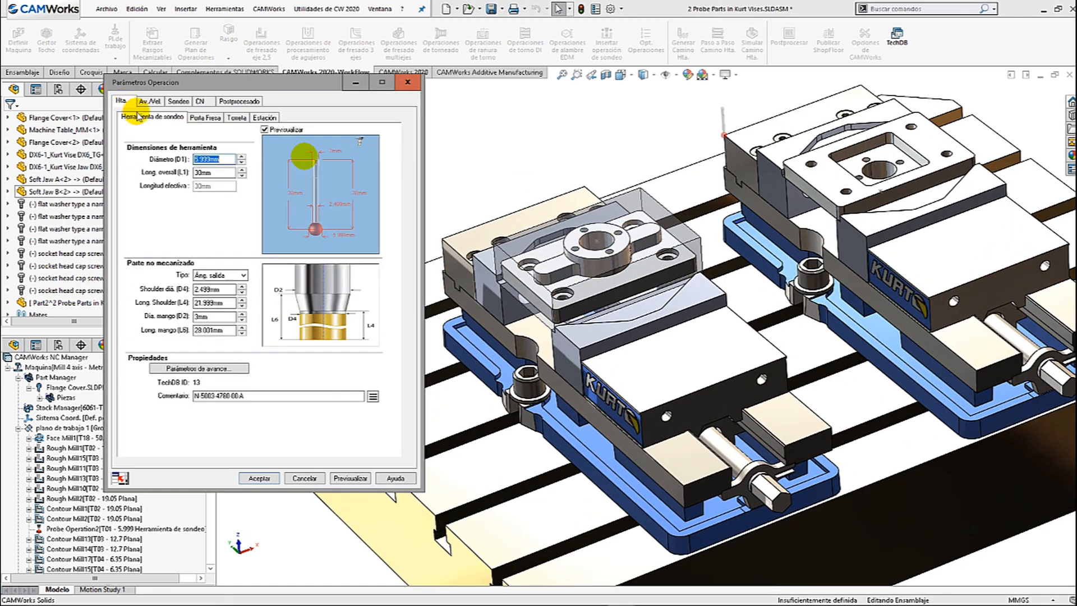
{"action": "left_click", "coordinate": [180, 122]}
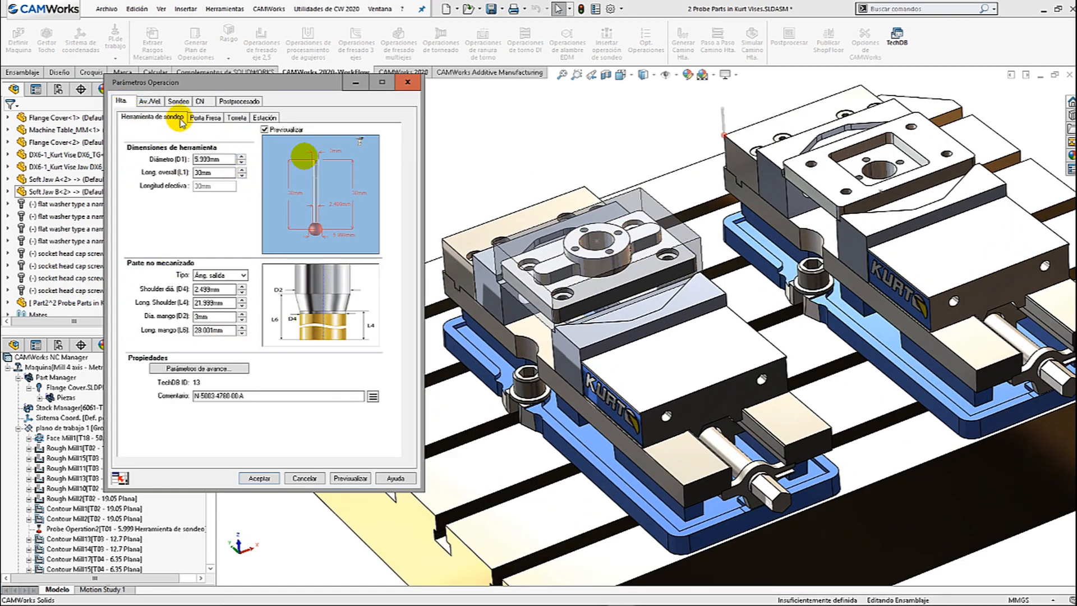
{"action": "left_click", "coordinate": [203, 118]}
{"action": "left_click", "coordinate": [152, 118]}
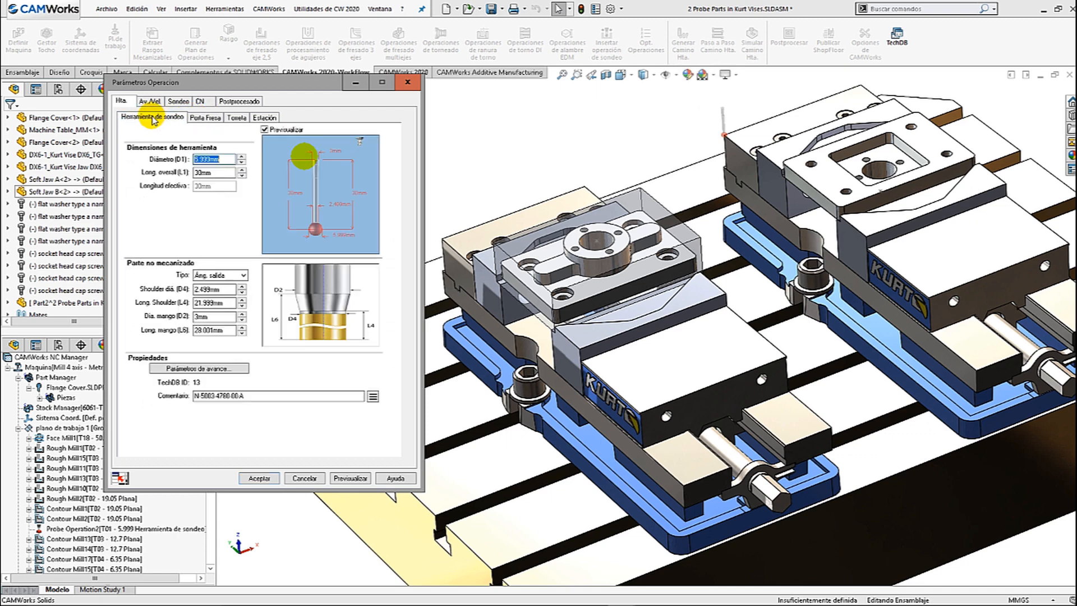
{"action": "left_click", "coordinate": [149, 101]}
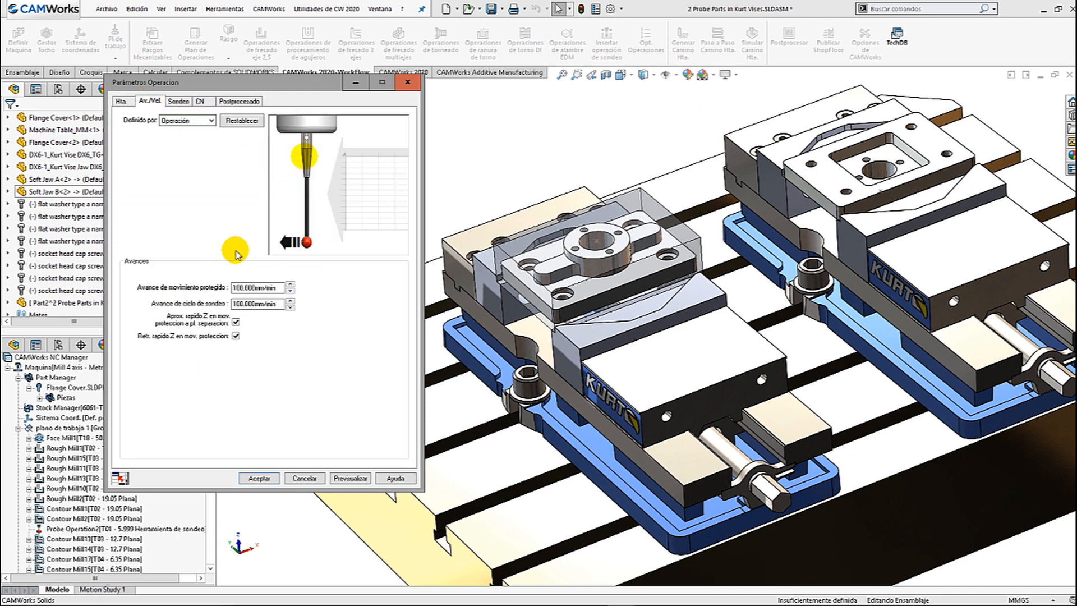
Set the probe measurement to Z on the top face of the central boss, then switch the target to the stock's +Z face
{"action": "left_click", "coordinate": [178, 101]}
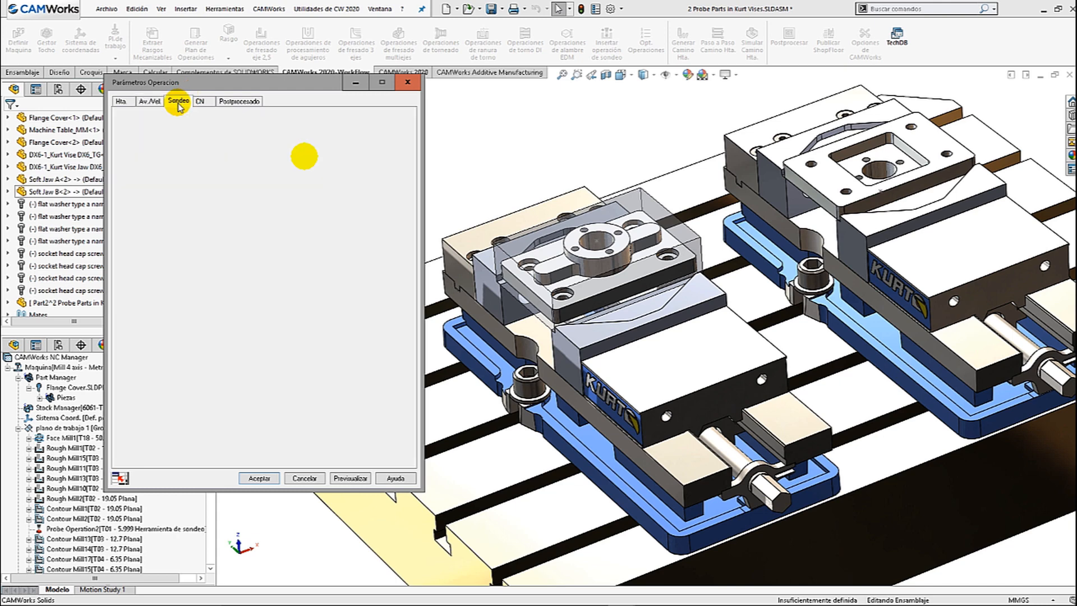
{"action": "left_click", "coordinate": [207, 129]}
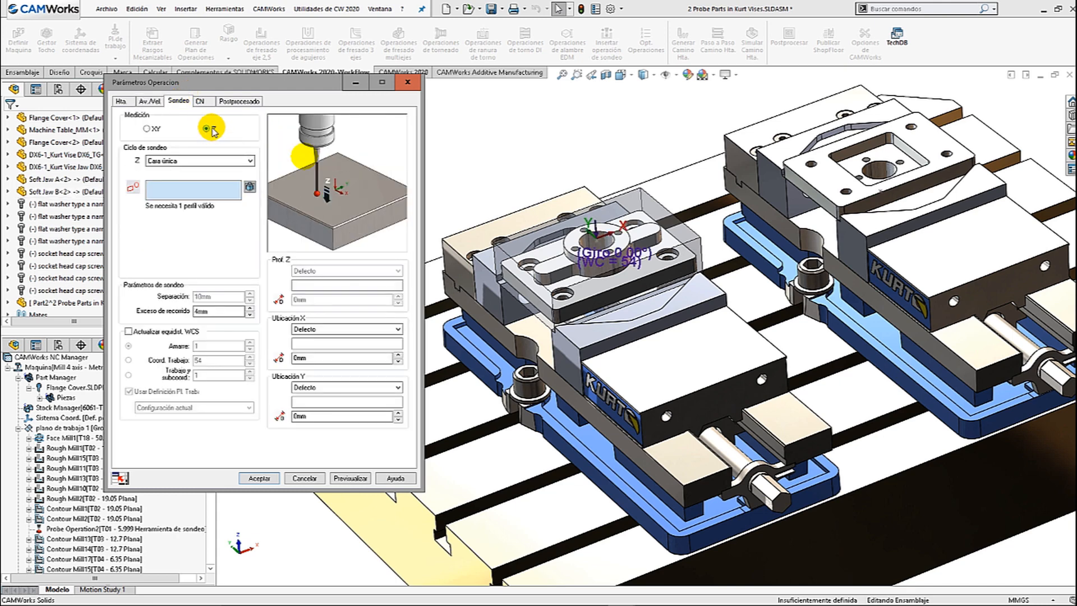
{"action": "left_click", "coordinate": [578, 241]}
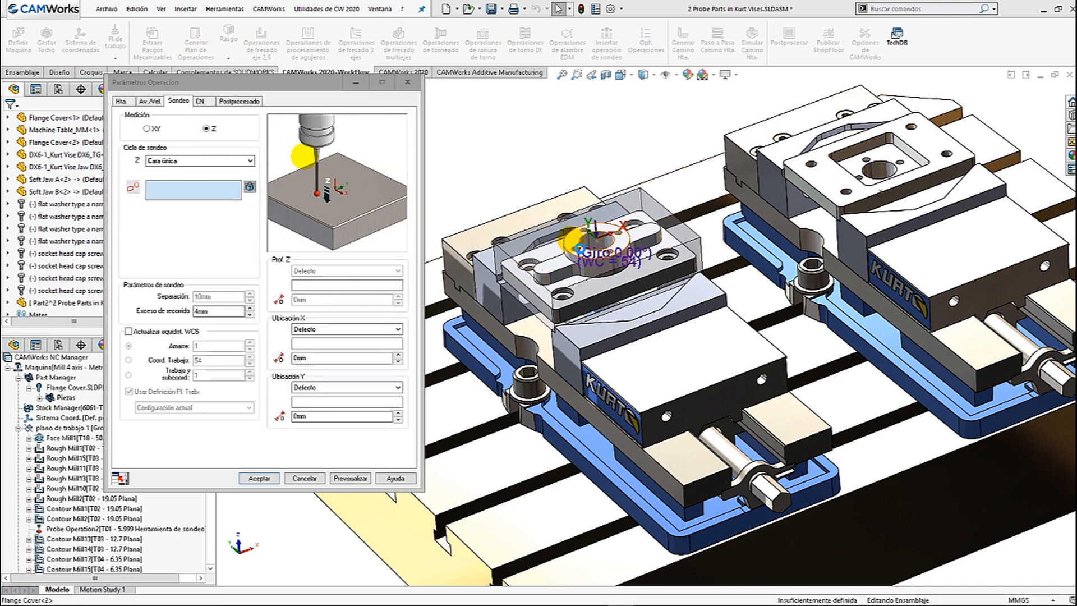
{"action": "scroll", "coordinate": [586, 264], "scroll_direction": "down", "scroll_amount": 4}
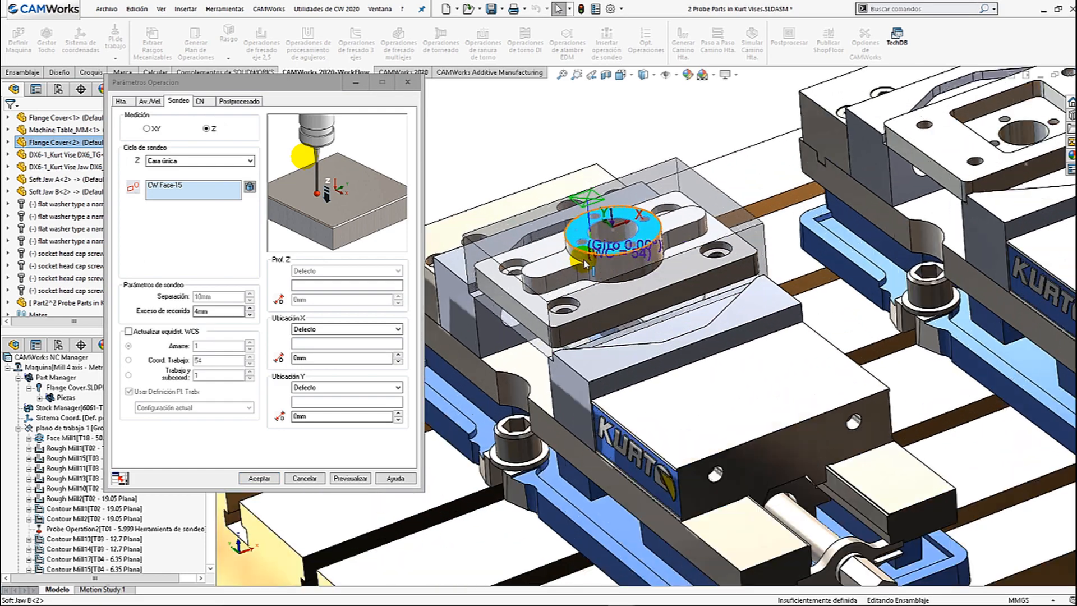
{"action": "scroll", "coordinate": [586, 264], "scroll_direction": "down", "scroll_amount": 2}
{"action": "middle_click_drag", "start_coordinate": [581, 256], "coordinate": [492, 240]}
{"action": "left_click", "coordinate": [249, 187]}
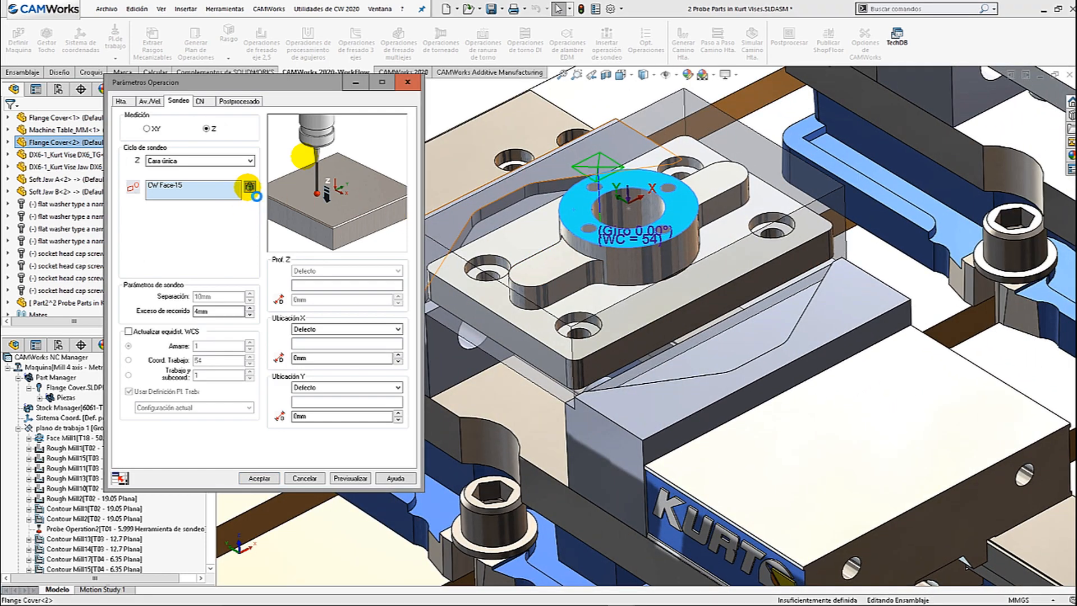
{"action": "mouse_move", "coordinate": [580, 197]}
{"action": "middle_mouse_down"}
{"action": "mouse_move", "coordinate": [536, 149]}
{"action": "mouse_move", "coordinate": [584, 195]}
{"action": "mouse_move", "coordinate": [561, 194]}
{"action": "middle_mouse_up"}
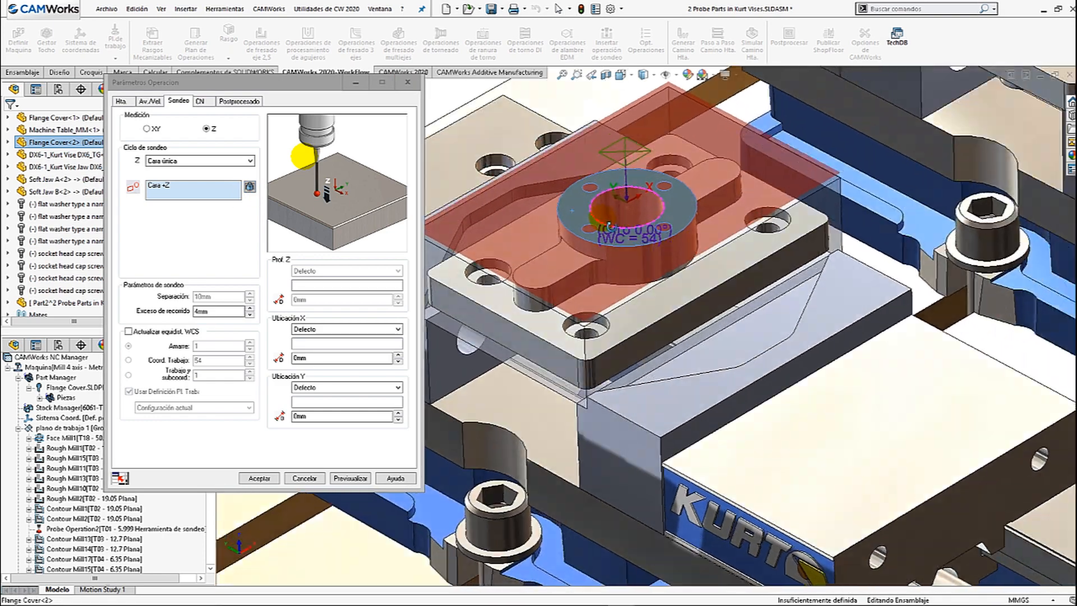
Set the probe's X and Y locations to 10mm each
{"action": "double_click", "coordinate": [335, 358]}
{"action": "double_click", "coordinate": [325, 416]}
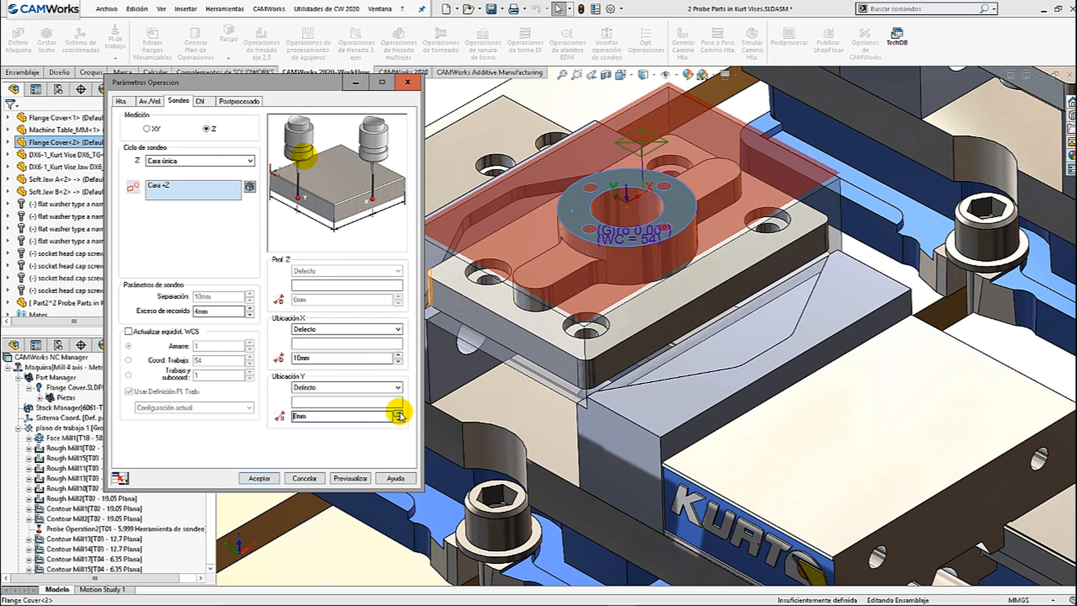
{"action": "scroll", "coordinate": [559, 303], "scroll_direction": "up", "scroll_amount": 3}
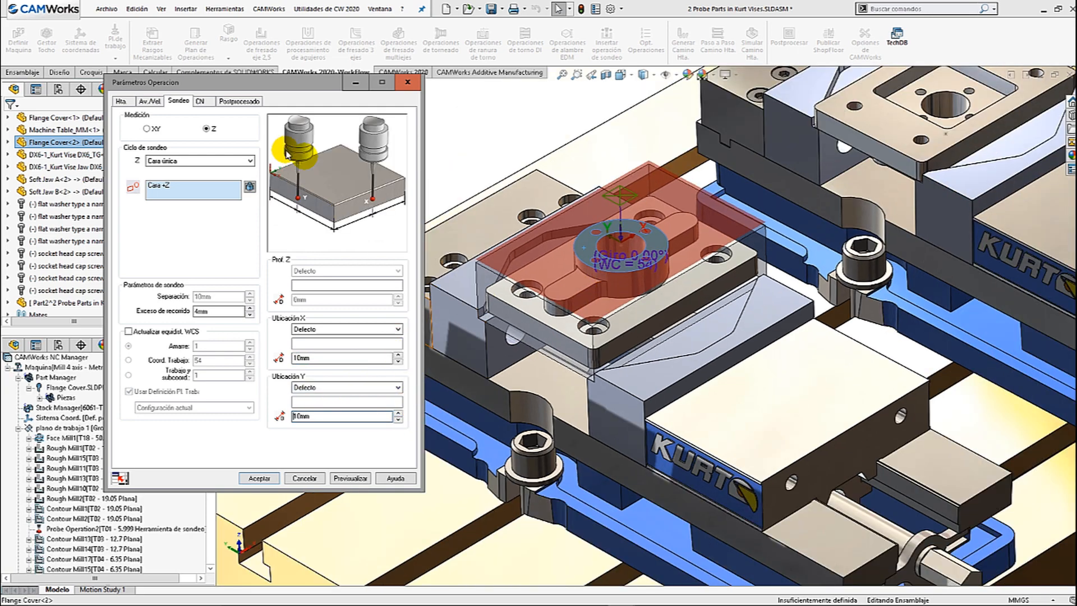
Check the NC plane settings, accept the Z probe operation and move it to the start of the first work plane
{"action": "left_click", "coordinate": [206, 103]}
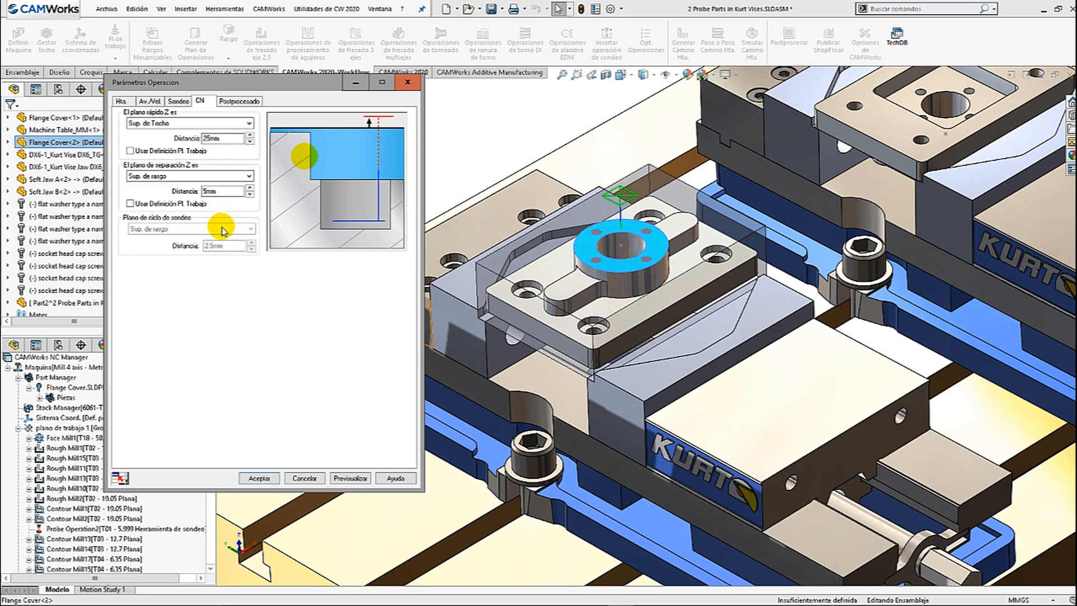
{"action": "left_click", "coordinate": [259, 478]}
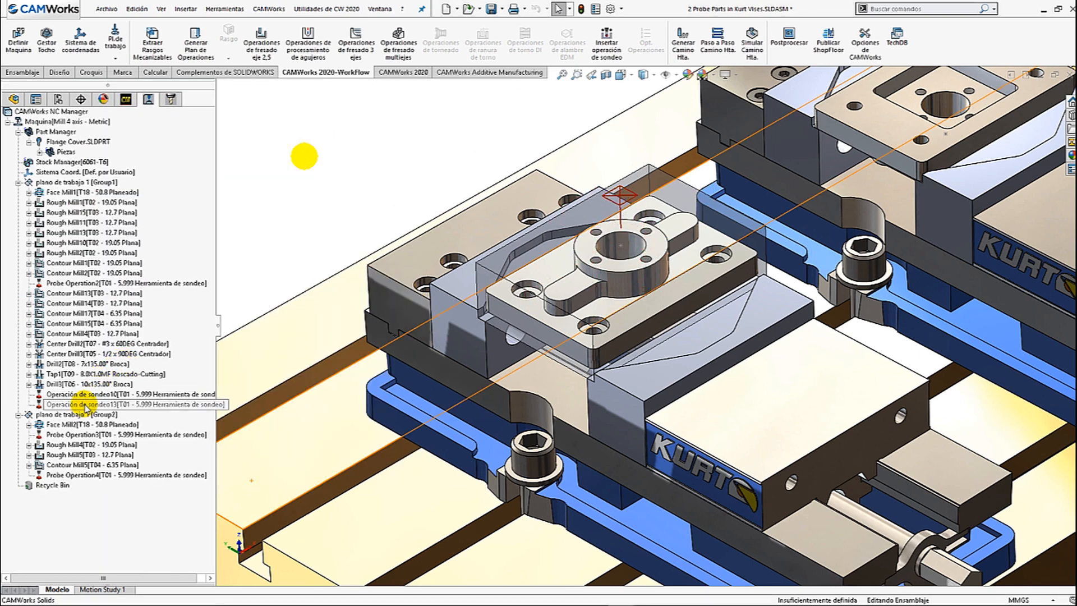
{"action": "left_click_drag", "start_coordinate": [84, 407], "coordinate": [72, 192]}
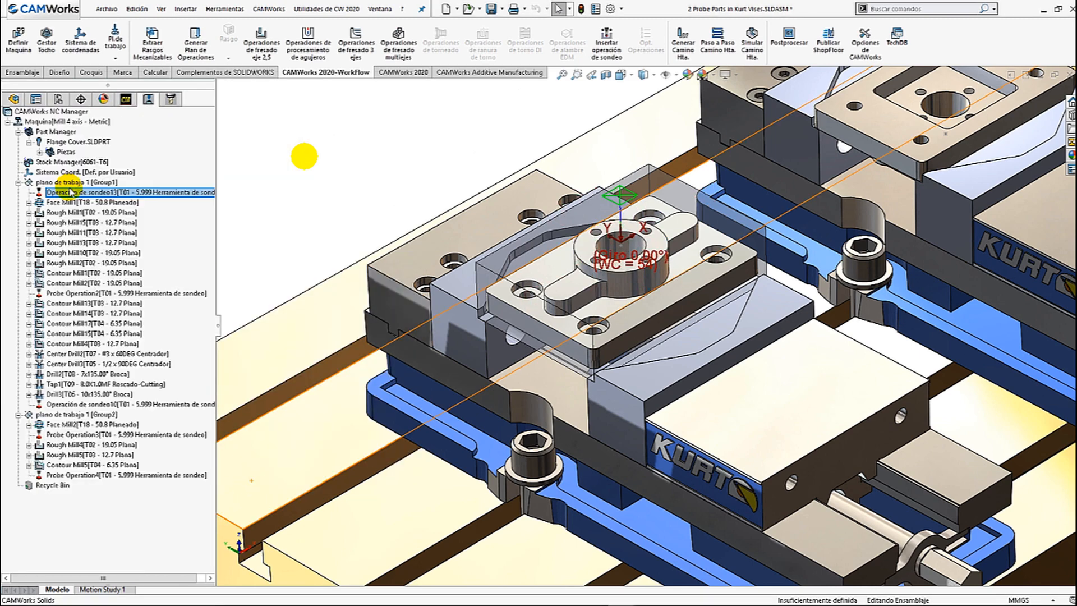
{"action": "middle_click_drag", "start_coordinate": [367, 185], "coordinate": [521, 227]}
{"action": "scroll", "coordinate": [470, 234], "scroll_direction": "down", "scroll_amount": 2}
Insert another probe operation after the Z probing one, using the T01 5.999 probe tool
{"action": "right_click", "coordinate": [134, 193]}
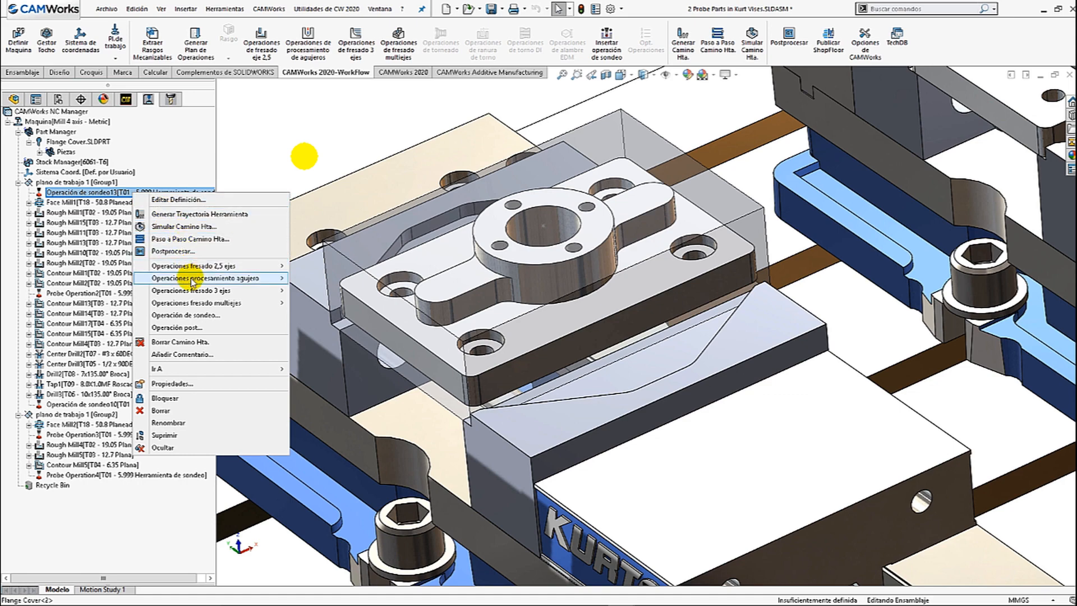
{"action": "left_click", "coordinate": [185, 315]}
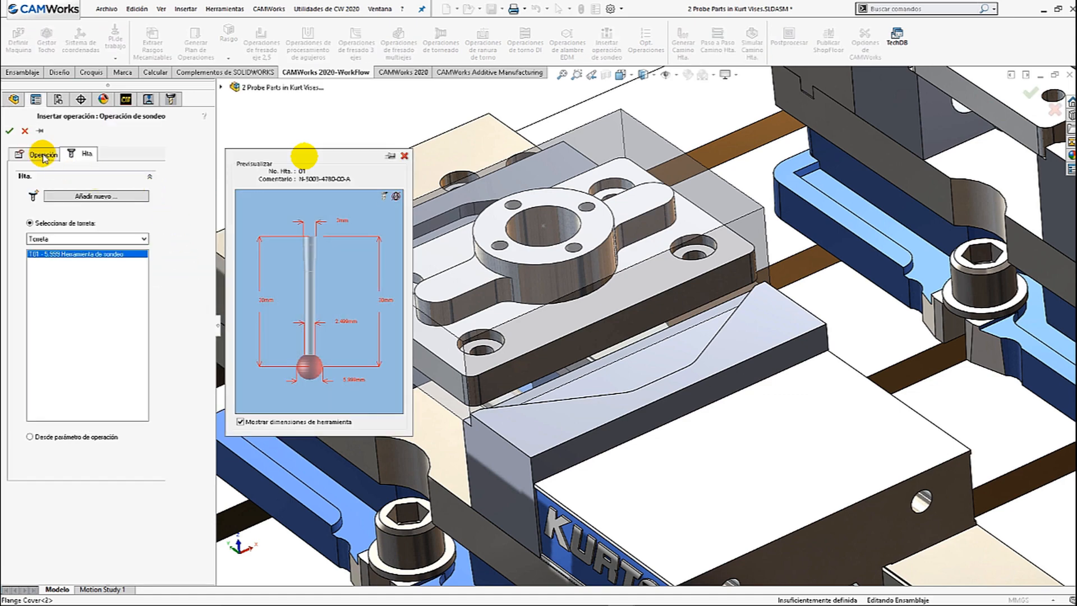
{"action": "left_click", "coordinate": [42, 156]}
{"action": "left_click", "coordinate": [9, 132]}
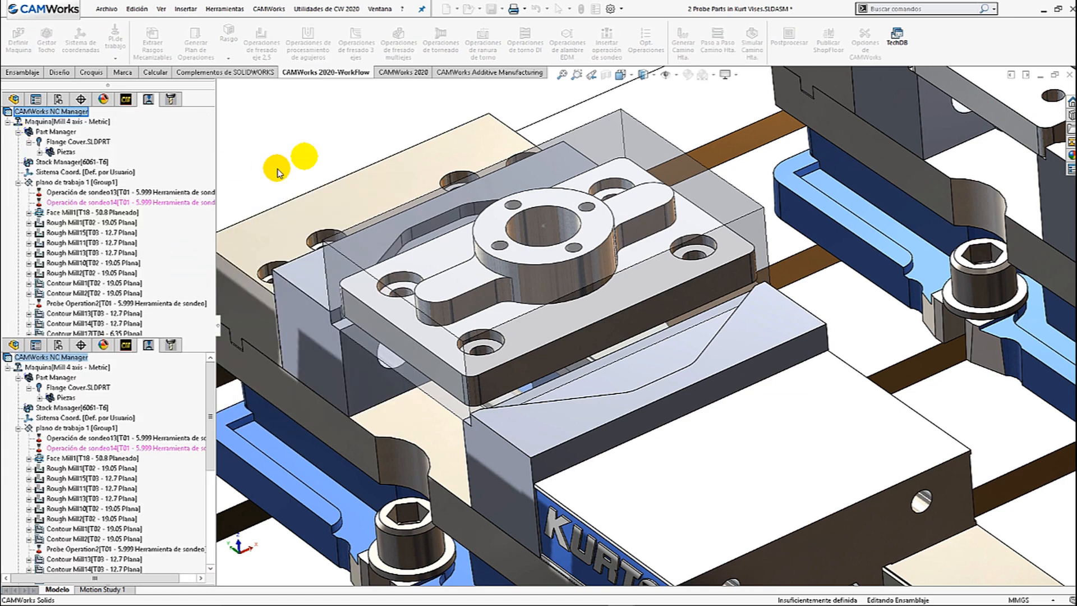
Select the opposite side faces of the flange cover as Web probing faces in X and Y
{"action": "left_click", "coordinate": [551, 355]}
{"action": "scroll", "coordinate": [541, 352], "scroll_direction": "up", "scroll_amount": 1}
{"action": "middle_click_drag", "start_coordinate": [542, 353], "coordinate": [819, 235]}
{"action": "left_click", "coordinate": [553, 312]}
{"action": "left_click", "coordinate": [580, 368]}
{"action": "left_click", "coordinate": [799, 264]}
Switch the X and Y Web cycles to the stock's +X/-X and +Y/-Y faces
{"action": "left_click", "coordinate": [249, 189]}
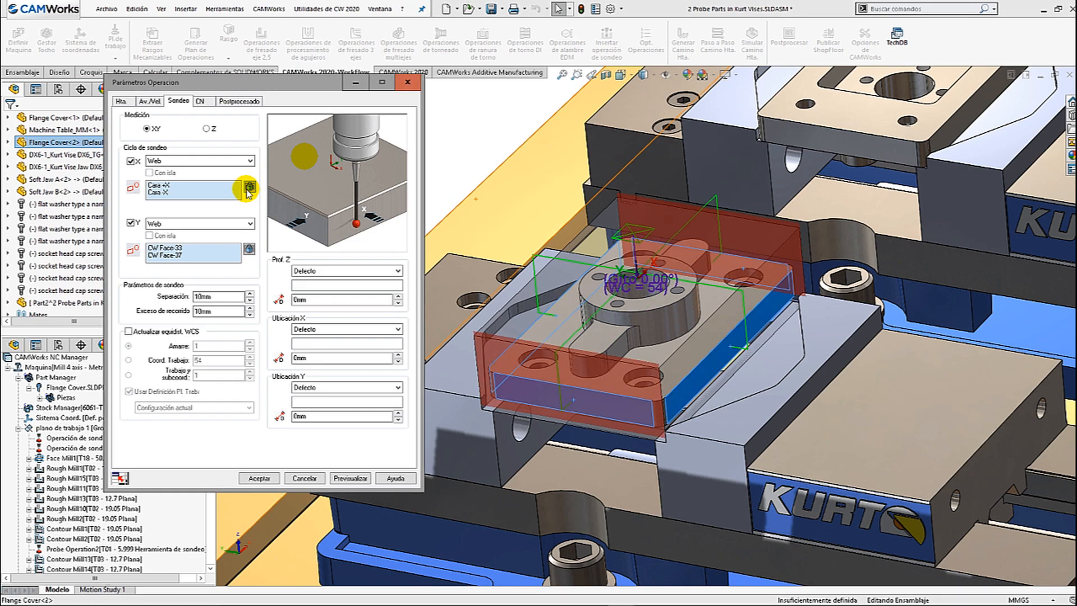
{"action": "left_click", "coordinate": [249, 251]}
{"action": "middle_click_drag", "start_coordinate": [578, 306], "coordinate": [477, 213]}
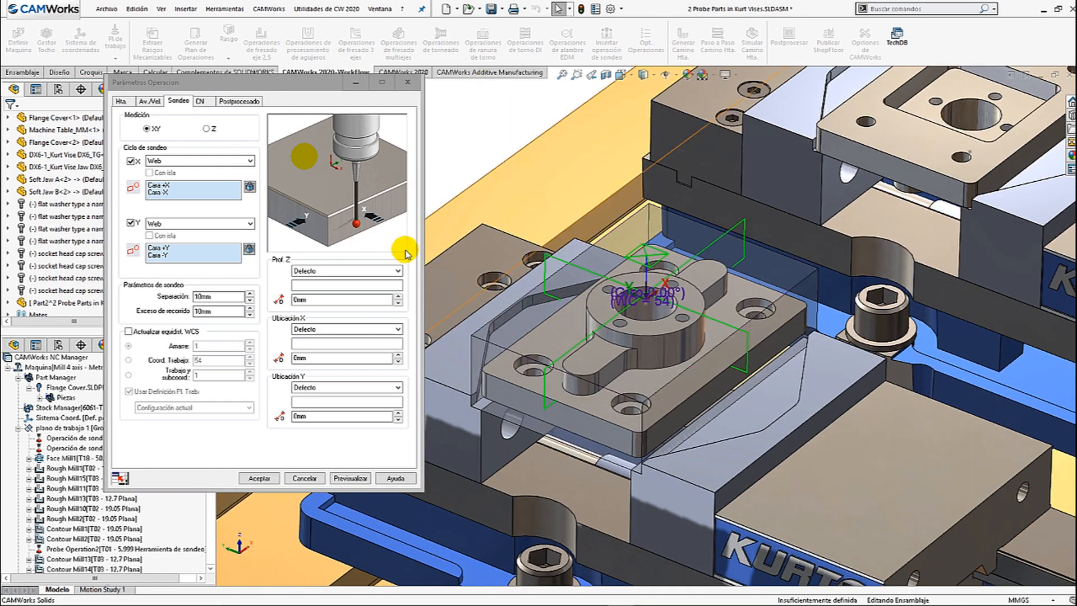
Review the Z depth, X and Y location, NC and postprocessing settings, and accept the XY probe operation
{"action": "left_click", "coordinate": [336, 299]}
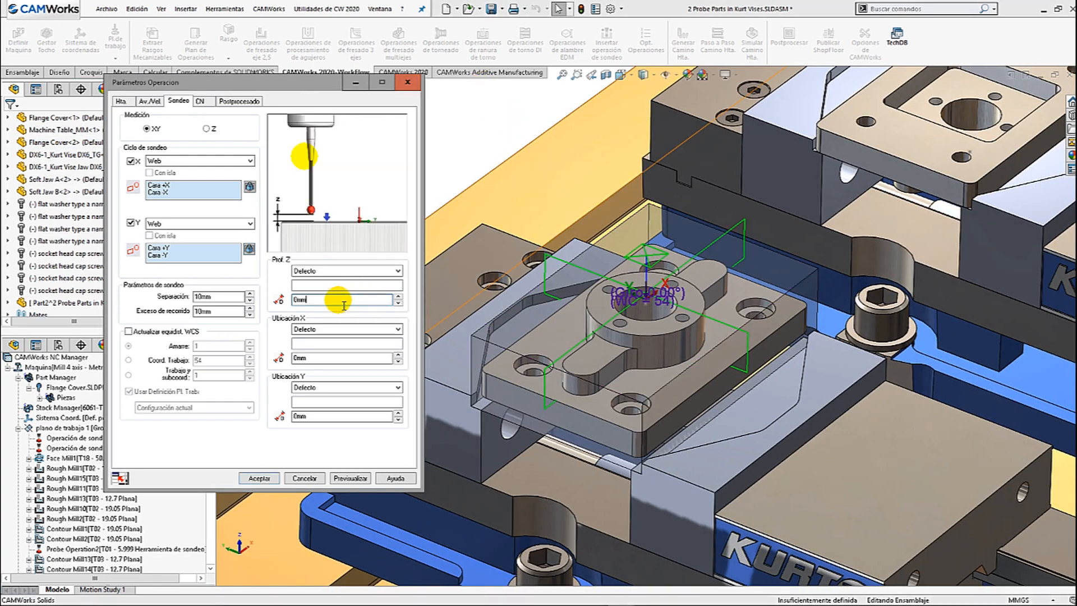
{"action": "left_click", "coordinate": [320, 362]}
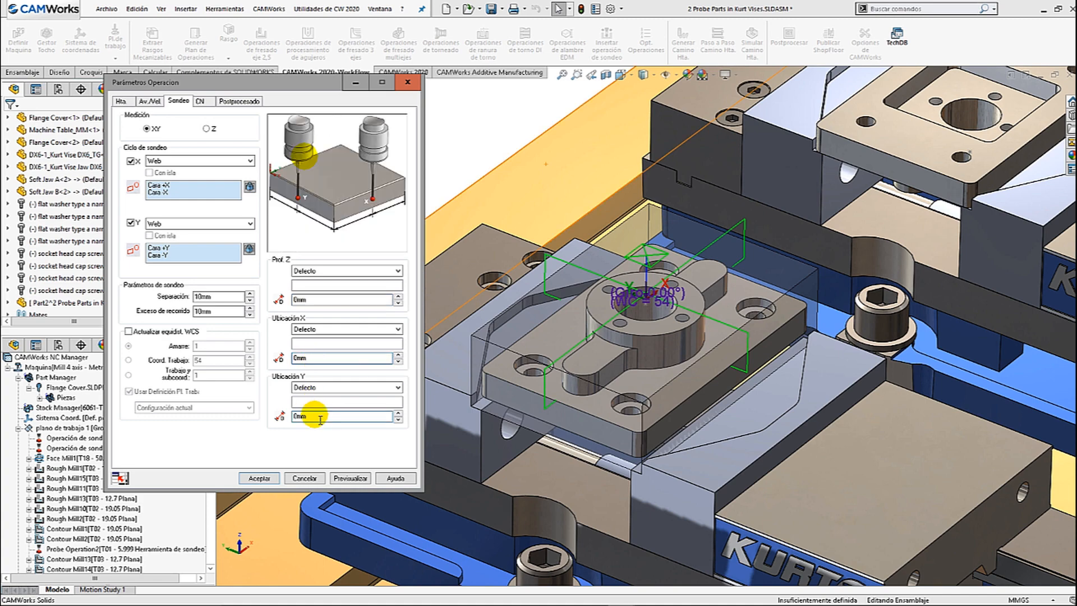
{"action": "left_click", "coordinate": [200, 102]}
{"action": "left_click", "coordinate": [227, 102]}
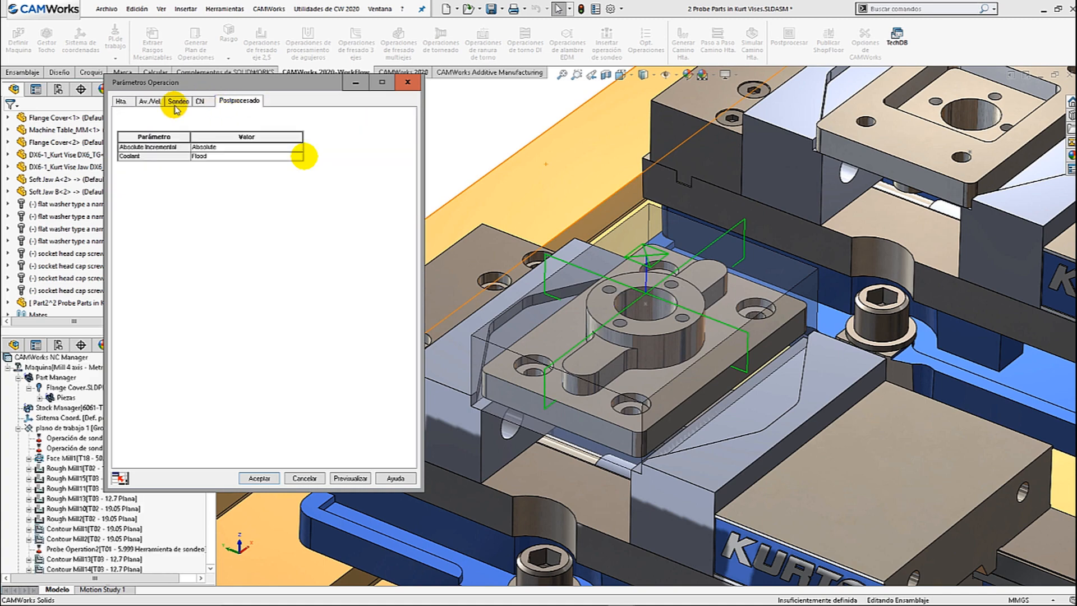
{"action": "left_click", "coordinate": [176, 103]}
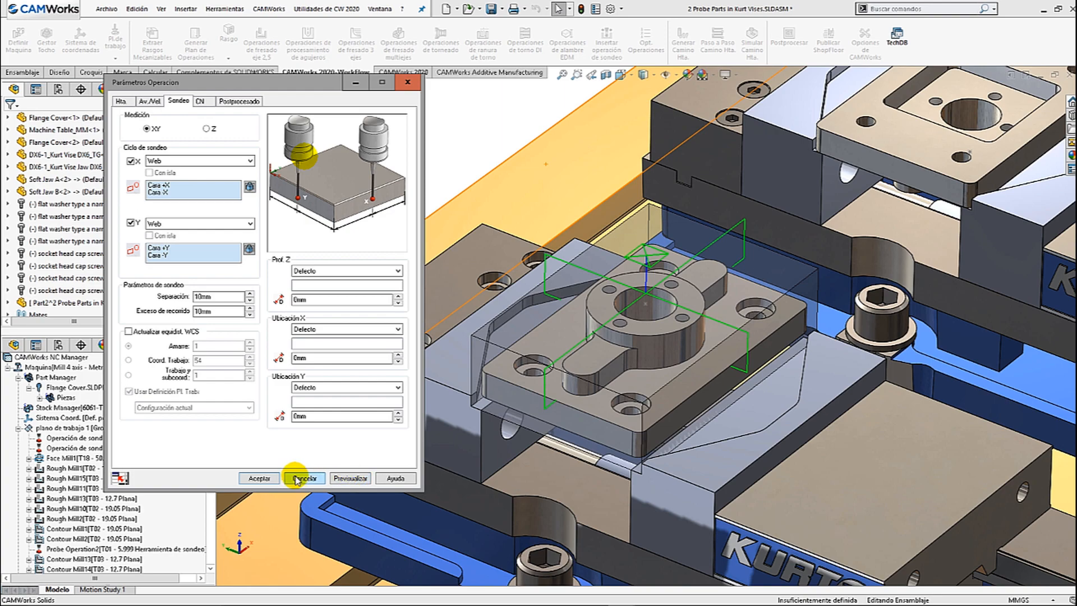
{"action": "left_click", "coordinate": [252, 482]}
{"action": "middle_click_drag", "start_coordinate": [622, 241], "coordinate": [593, 233]}
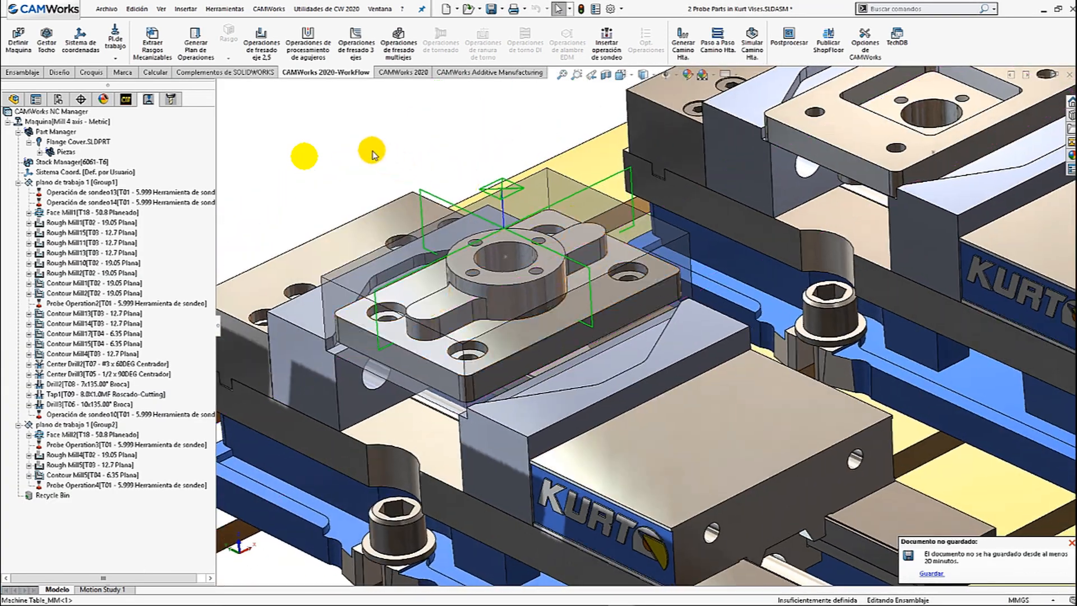
Insert a probe operation after the Face Mill1 operation, using the T01 5.999 probe tool
{"action": "scroll", "coordinate": [584, 405], "scroll_direction": "up", "scroll_amount": 1}
{"action": "left_click", "coordinate": [84, 213]}
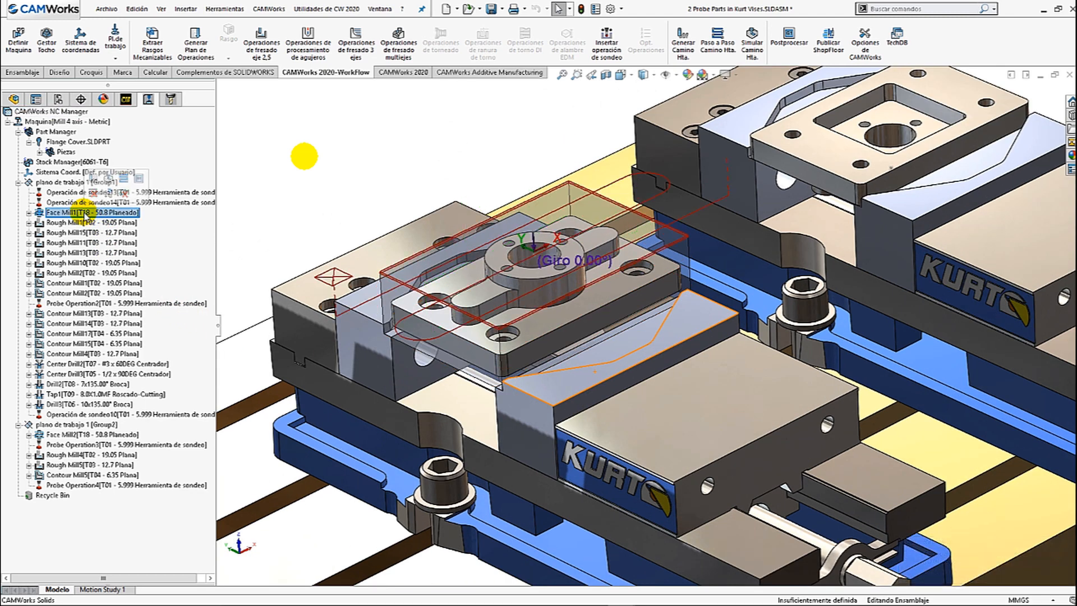
{"action": "right_click", "coordinate": [85, 214]}
{"action": "left_click", "coordinate": [153, 386]}
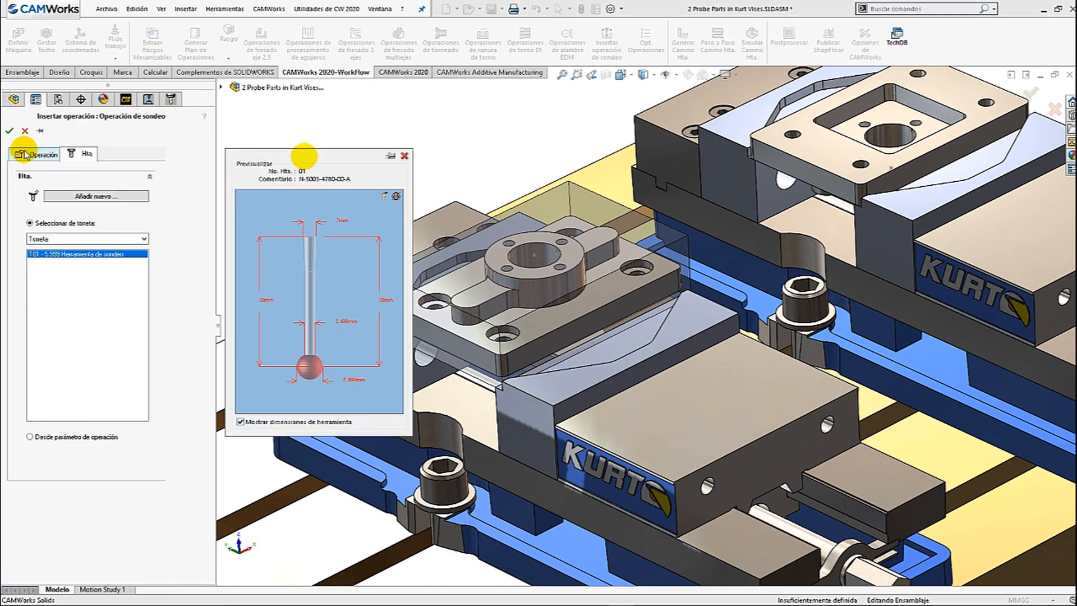
{"action": "left_click", "coordinate": [9, 133]}
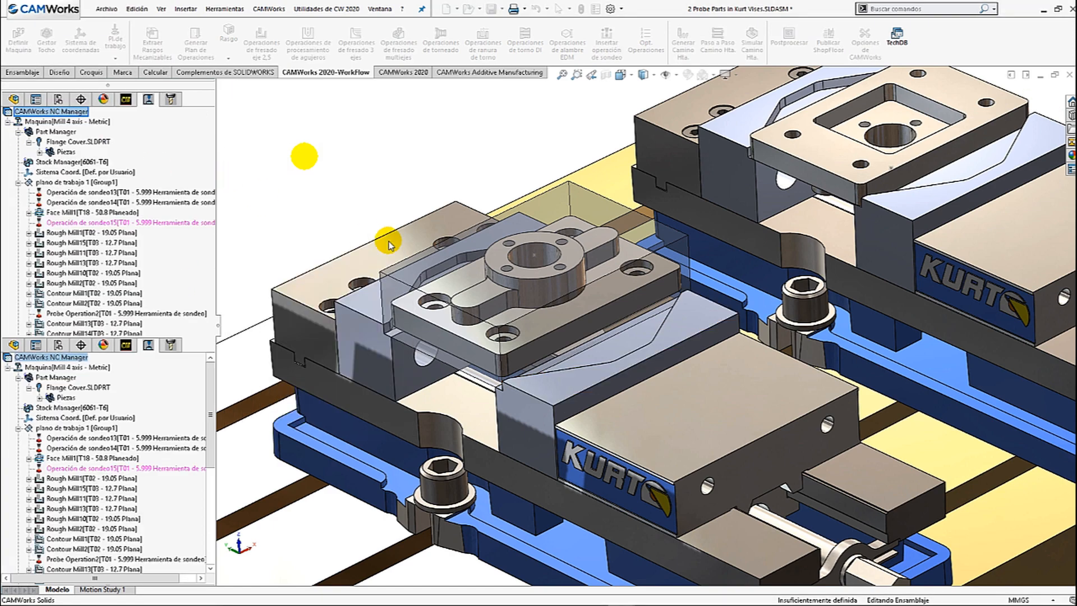
Probe the flange cover's round boss top face in Z as a single face, with the WCS offset update enabled, and accept
{"action": "left_click", "coordinate": [207, 129]}
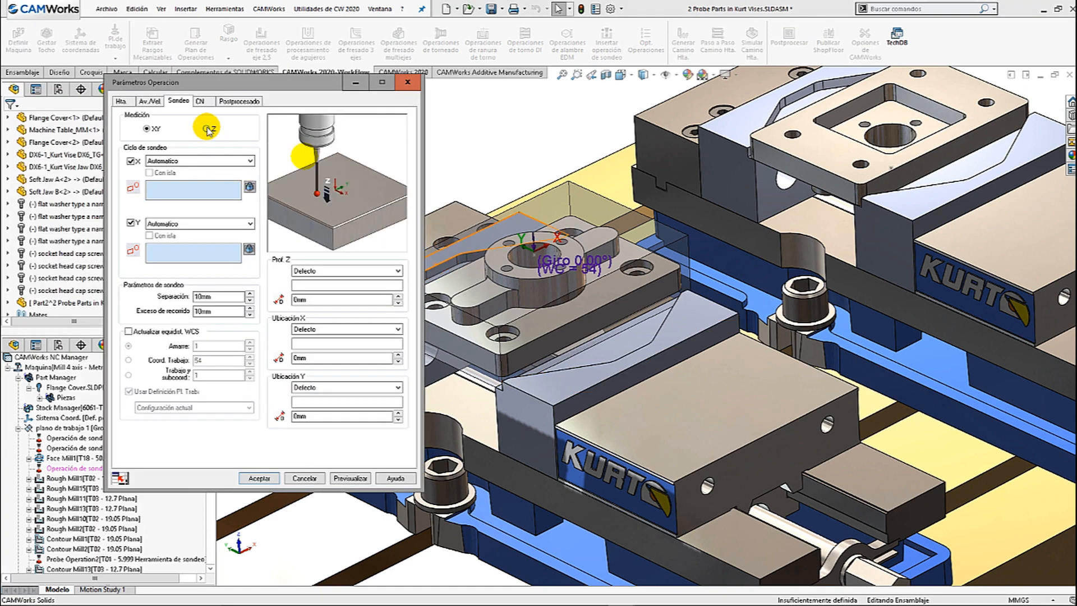
{"action": "left_click", "coordinate": [501, 255]}
{"action": "left_click", "coordinate": [147, 331]}
{"action": "left_click", "coordinate": [130, 362]}
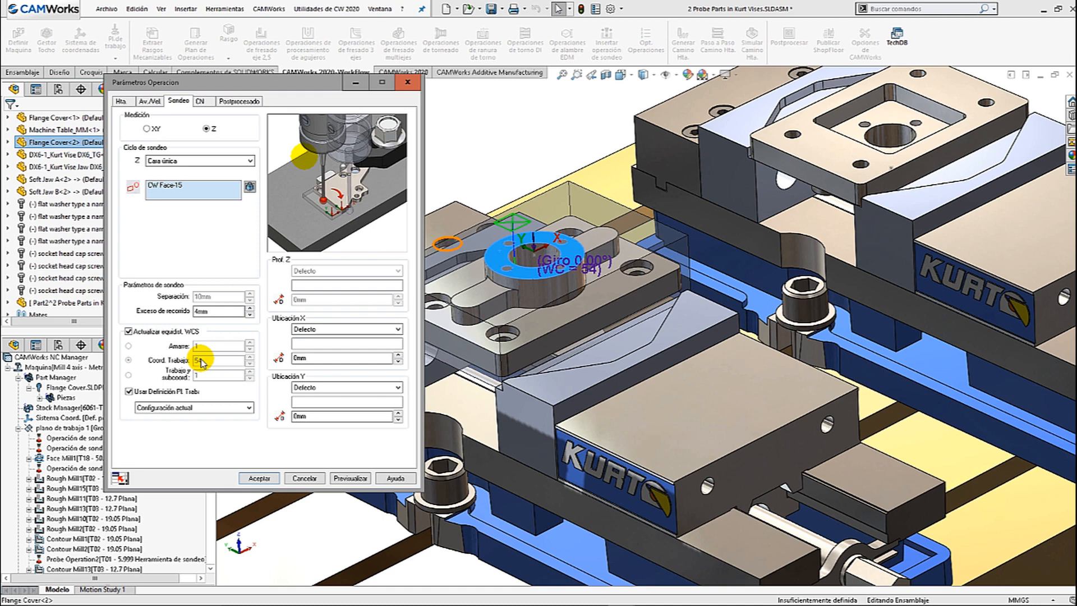
{"action": "left_click", "coordinate": [252, 477]}
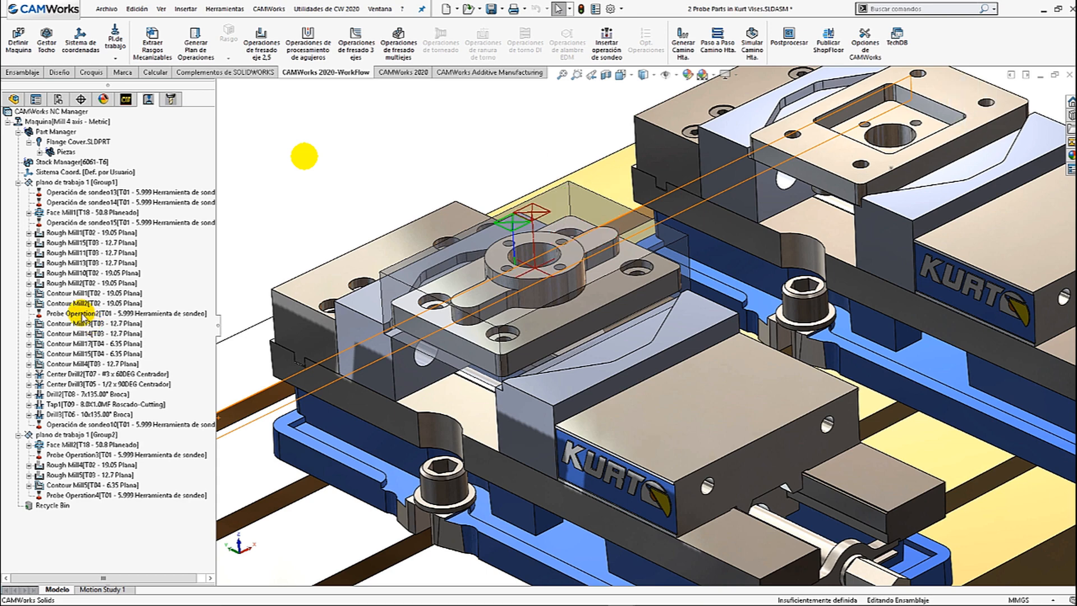
Examine the toolpaths of the existing probe operations in the Group1 and Group2 setups
{"action": "left_click", "coordinate": [83, 314]}
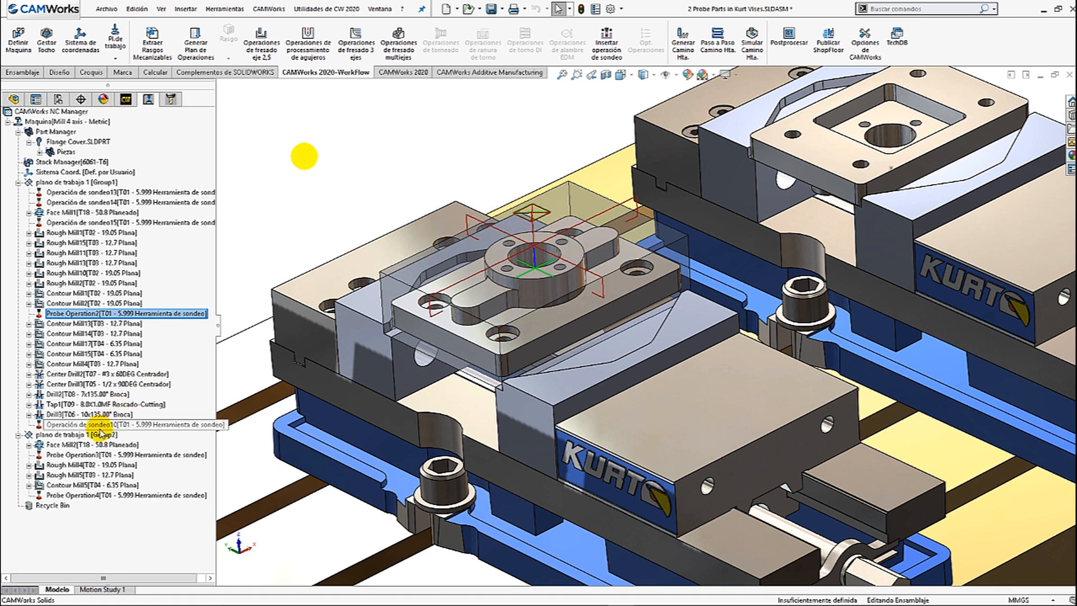
{"action": "left_click", "coordinate": [101, 424]}
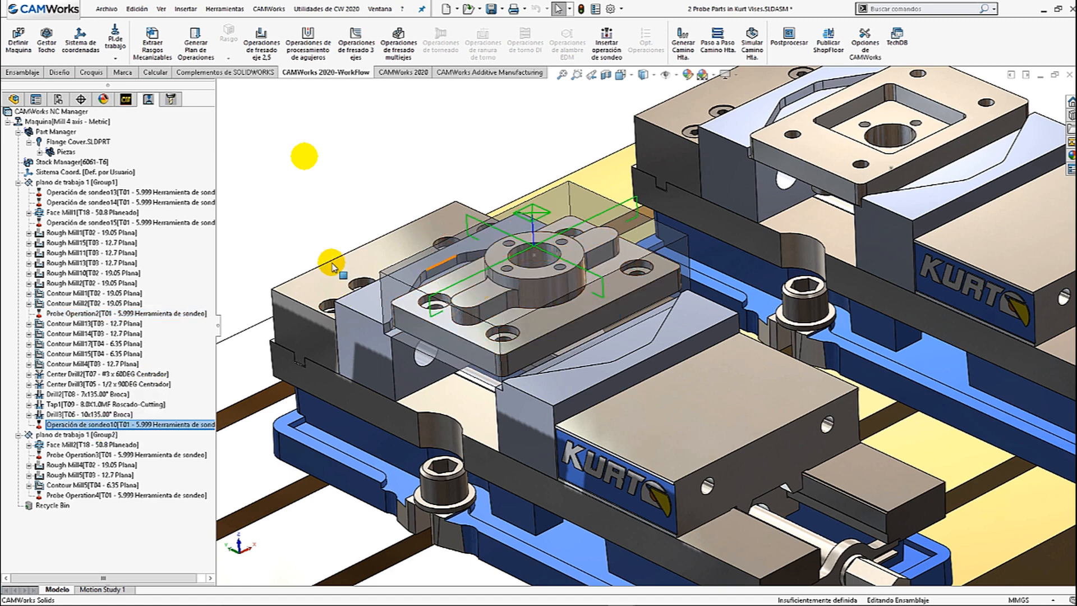
{"action": "left_click", "coordinate": [82, 455]}
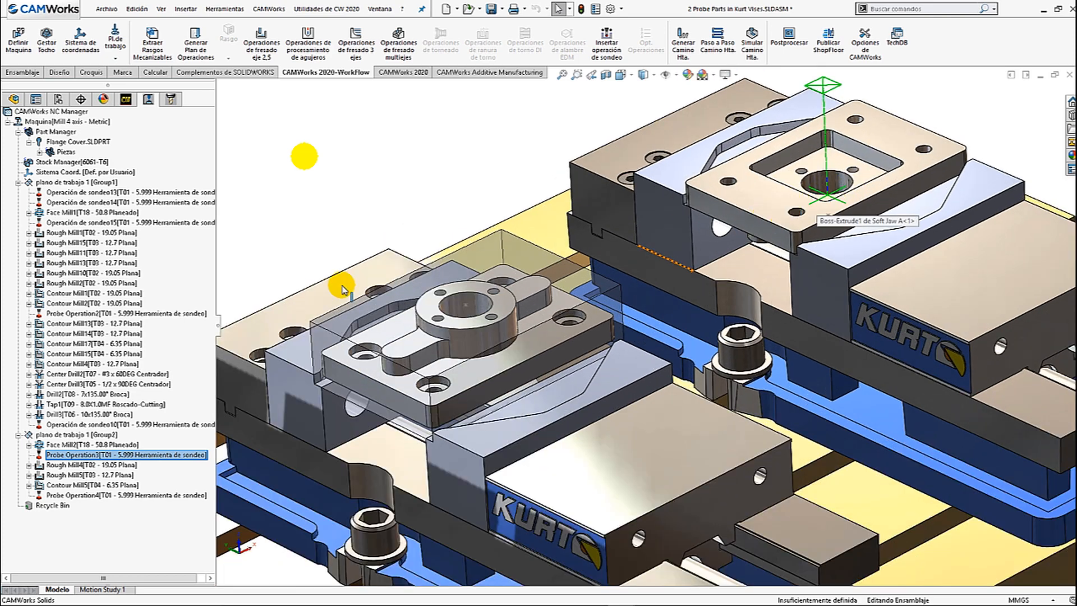
{"action": "left_click", "coordinate": [98, 494]}
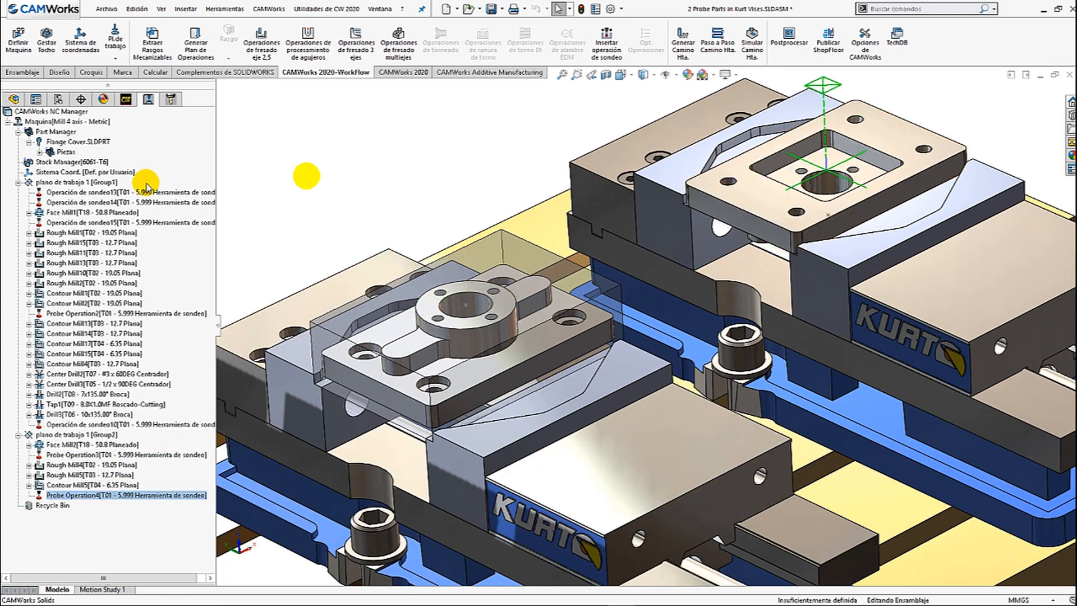
Postprocess the Group1 setup through to the end and accept the NC code output
{"action": "right_click", "coordinate": [56, 188]}
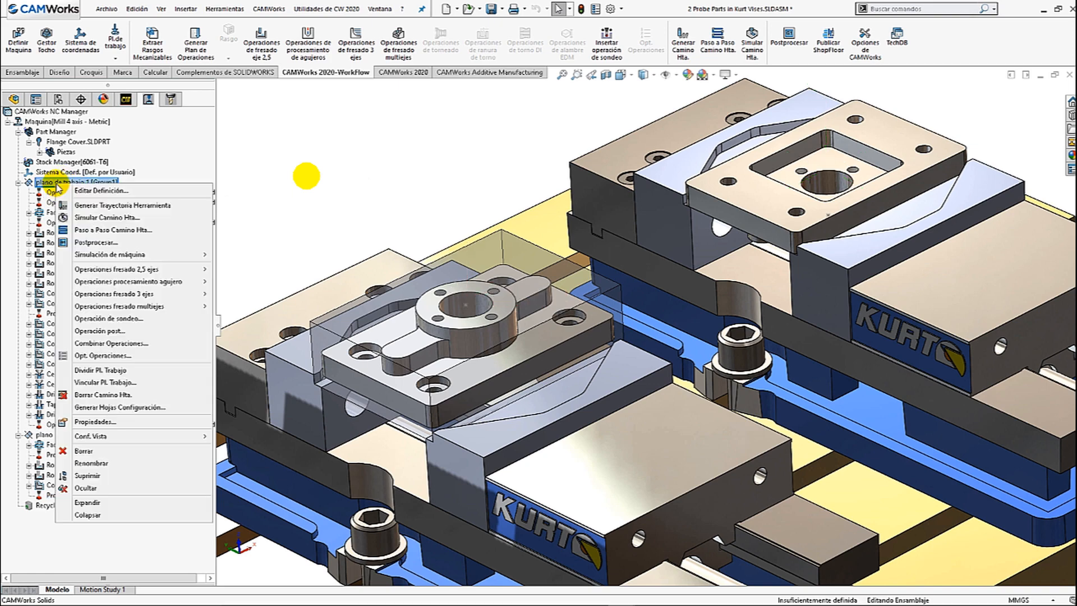
{"action": "left_click", "coordinate": [113, 249]}
{"action": "left_click", "coordinate": [101, 191]}
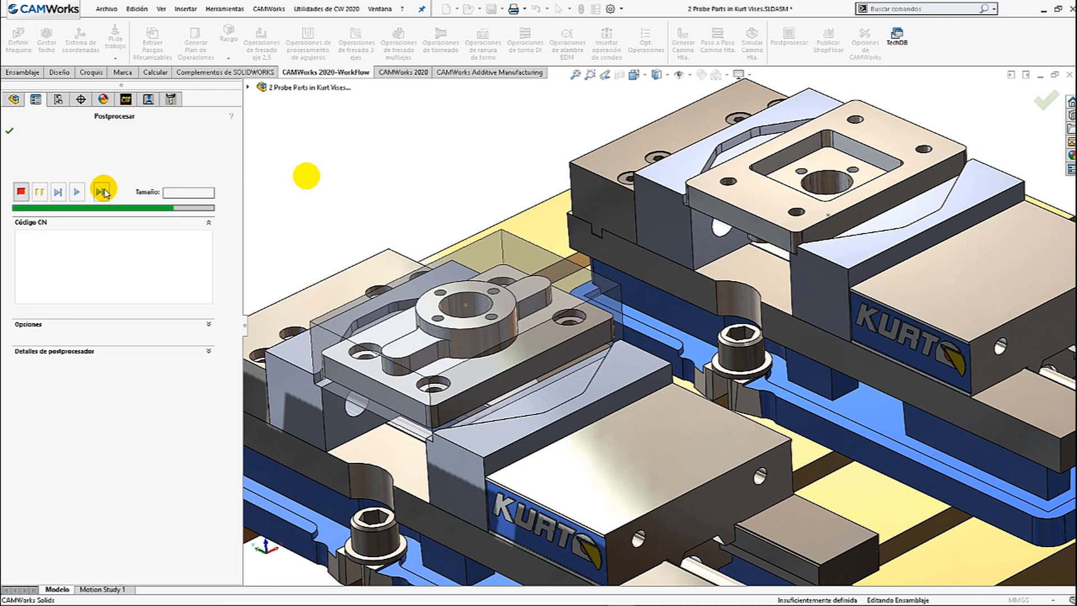
{"action": "left_click", "coordinate": [9, 132]}
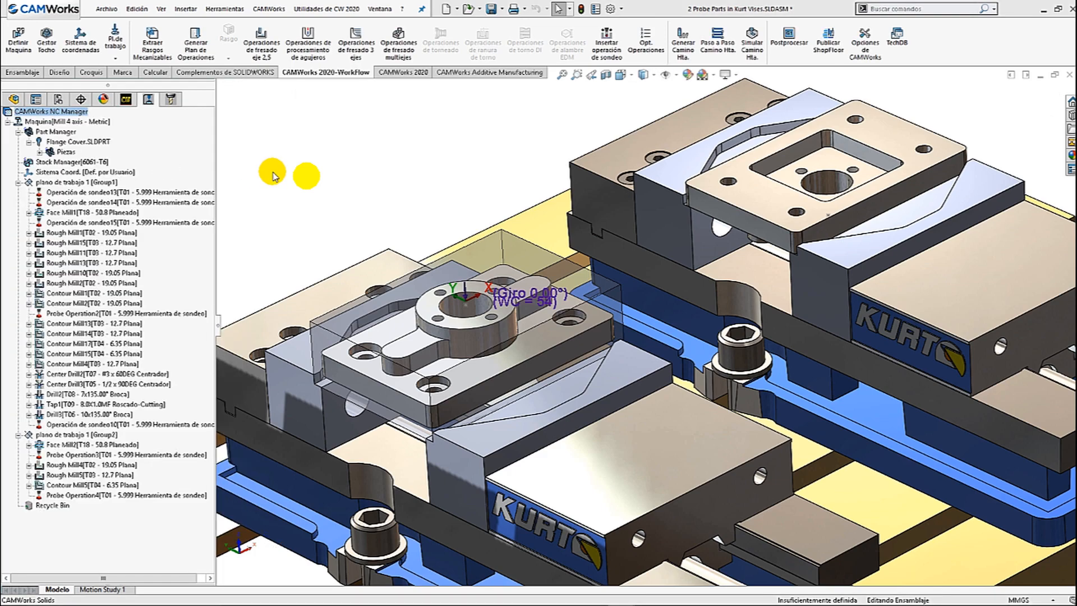
Examine the NC code blocks of the three new probing operations, including the work offset argument of the last one, and close the editor
{"action": "left_click_drag", "start_coordinate": [25, 163], "coordinate": [180, 228]}
{"action": "left_click", "coordinate": [72, 194]}
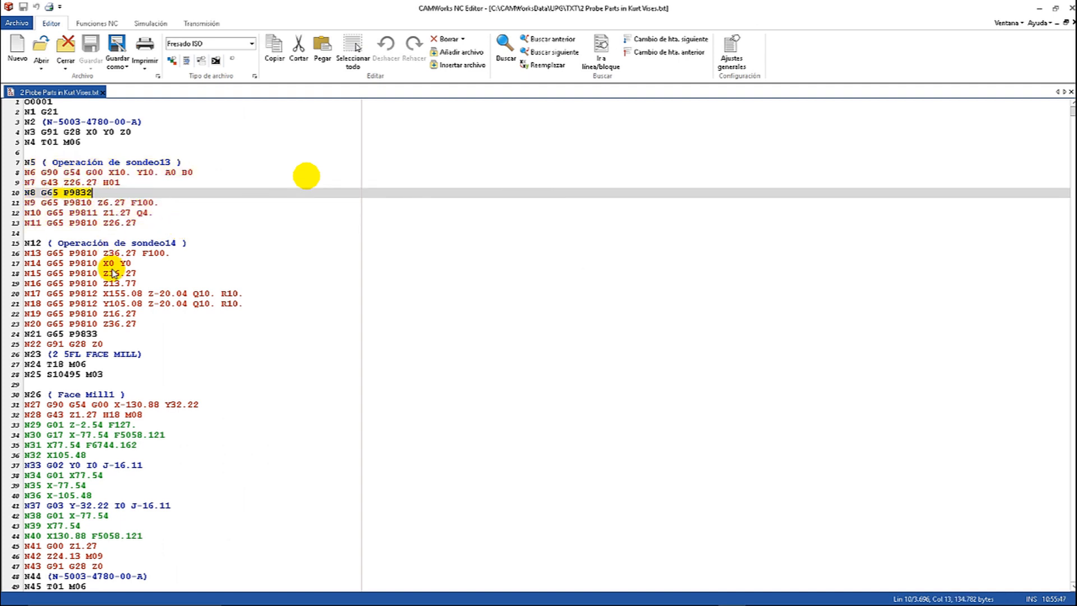
{"action": "scroll", "coordinate": [112, 273], "scroll_direction": "down", "scroll_amount": 1}
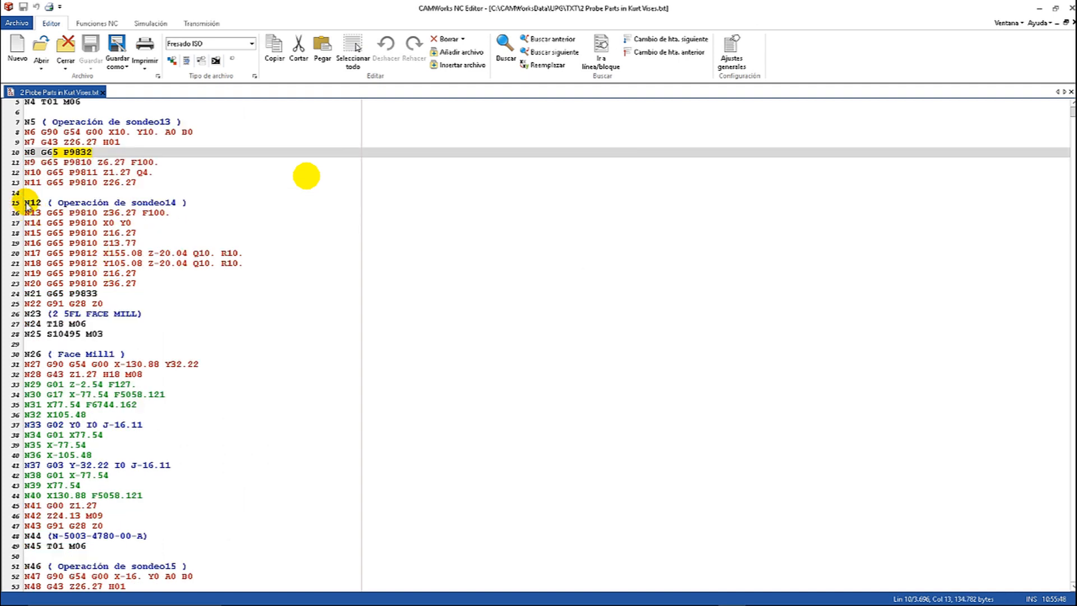
{"action": "left_click_drag", "start_coordinate": [26, 205], "coordinate": [104, 303]}
{"action": "scroll", "coordinate": [107, 287], "scroll_direction": "down", "scroll_amount": 2}
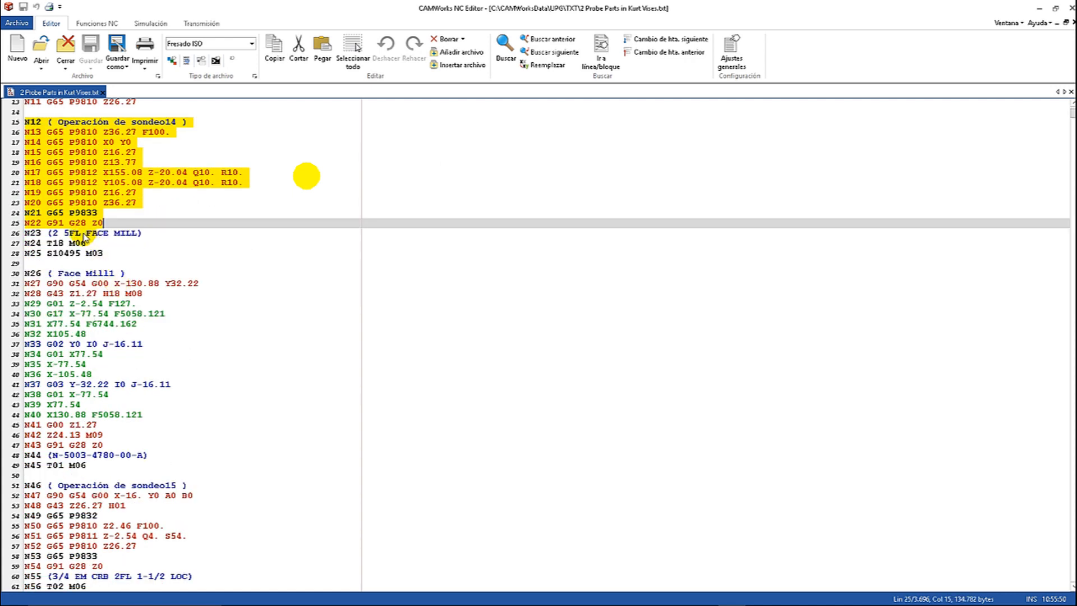
{"action": "scroll", "coordinate": [84, 235], "scroll_direction": "down", "scroll_amount": 3}
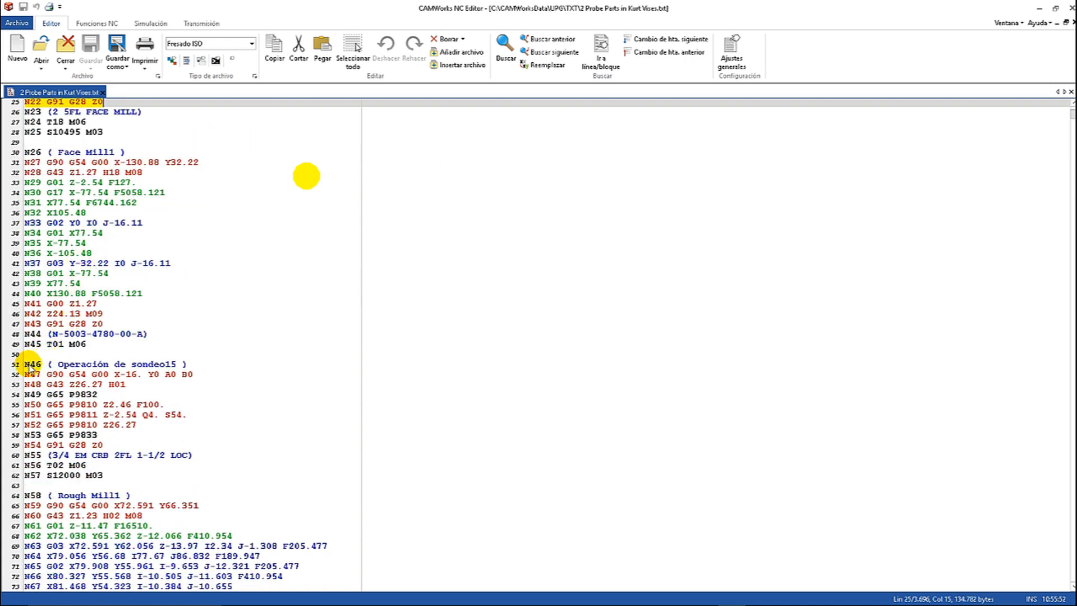
{"action": "left_click_drag", "start_coordinate": [31, 363], "coordinate": [126, 446]}
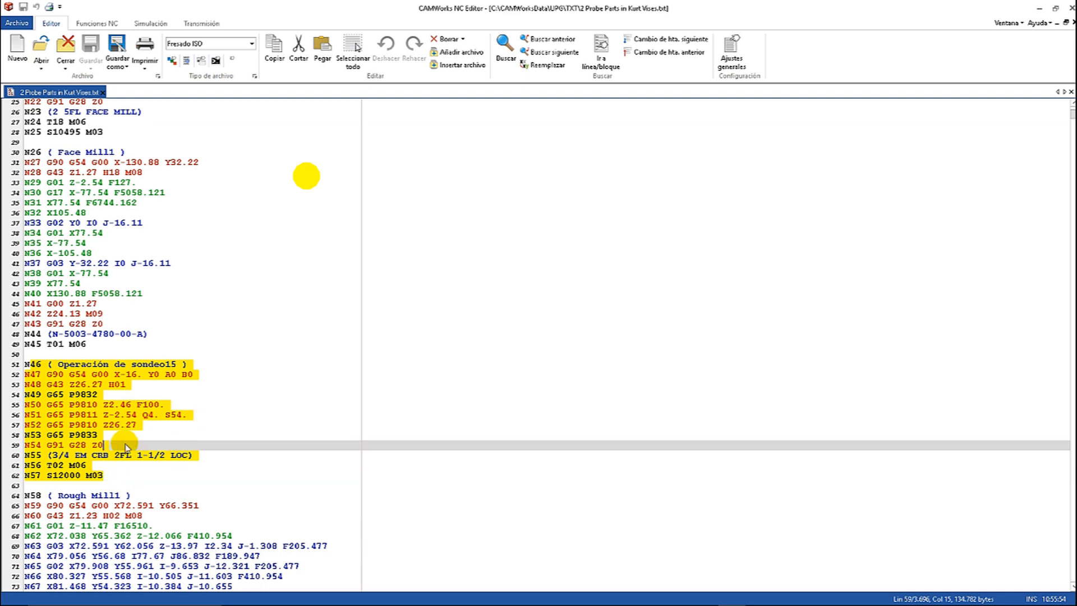
{"action": "left_click", "coordinate": [127, 446]}
{"action": "left_click_drag", "start_coordinate": [194, 414], "coordinate": [174, 412]}
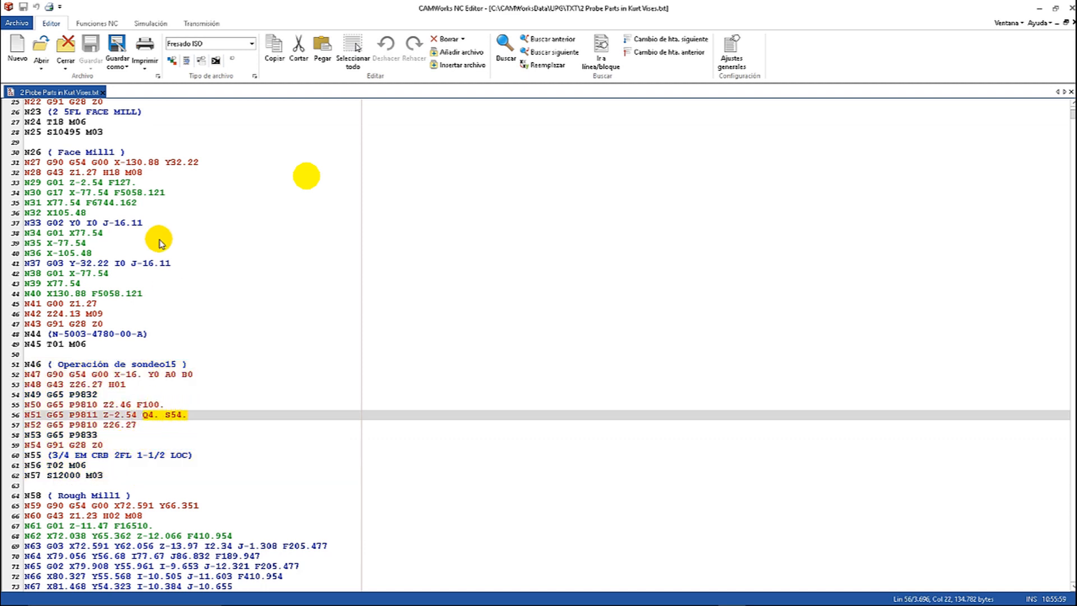
{"action": "left_click", "coordinate": [1071, 7]}
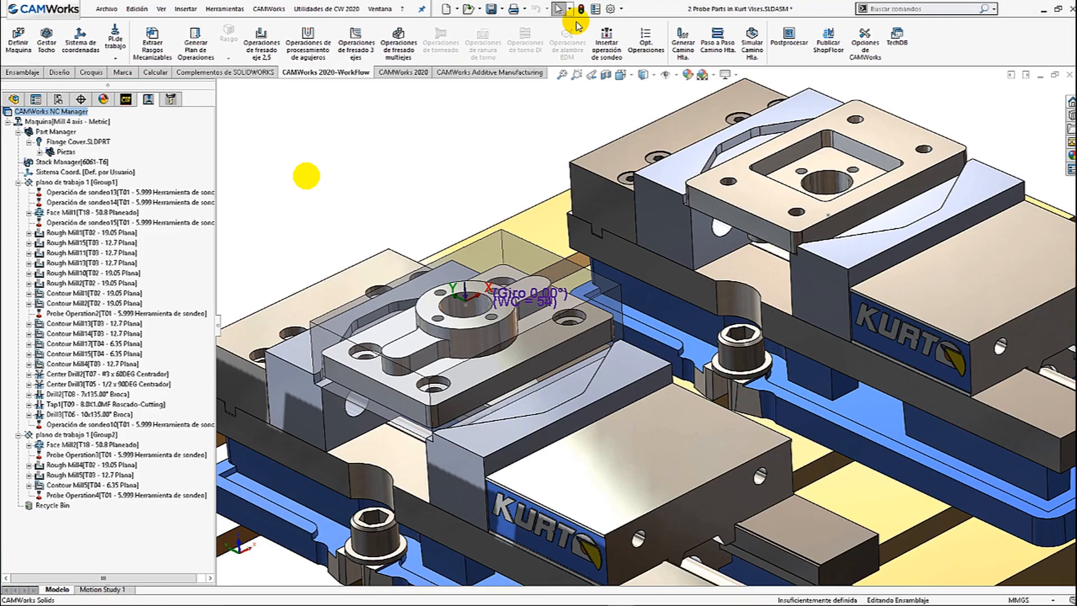
Step through the Group1 toolpath move by move, from the stock probing motions into Face Mill1
{"action": "right_click", "coordinate": [44, 183]}
{"action": "left_click", "coordinate": [96, 229]}
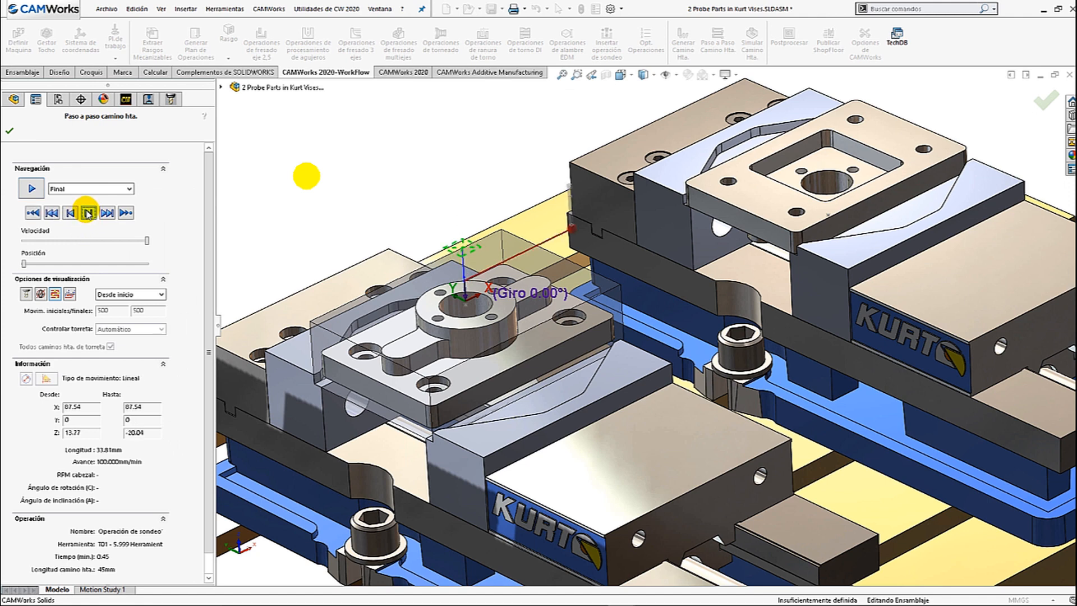
{"action": "double_click", "coordinate": [87, 213]}
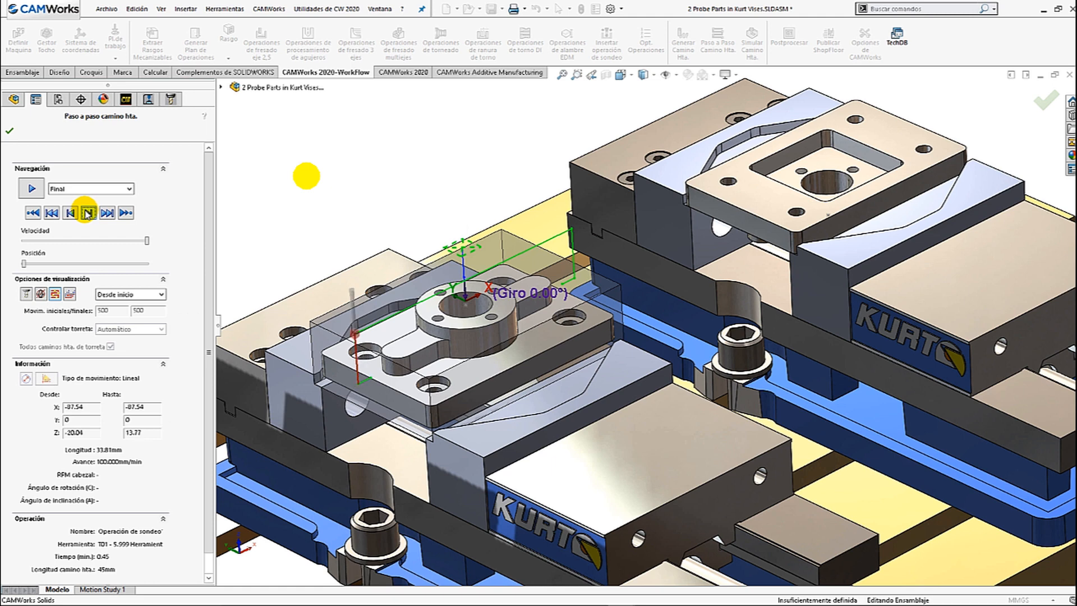
{"action": "left_click", "coordinate": [86, 213]}
{"action": "left_click", "coordinate": [87, 213]}
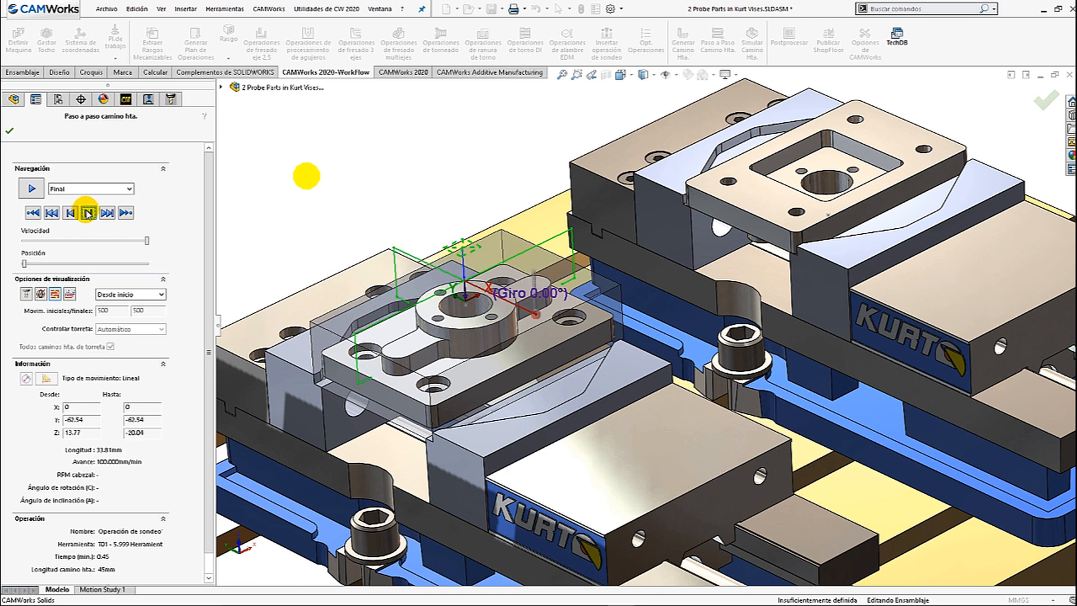
{"action": "left_click", "coordinate": [87, 213]}
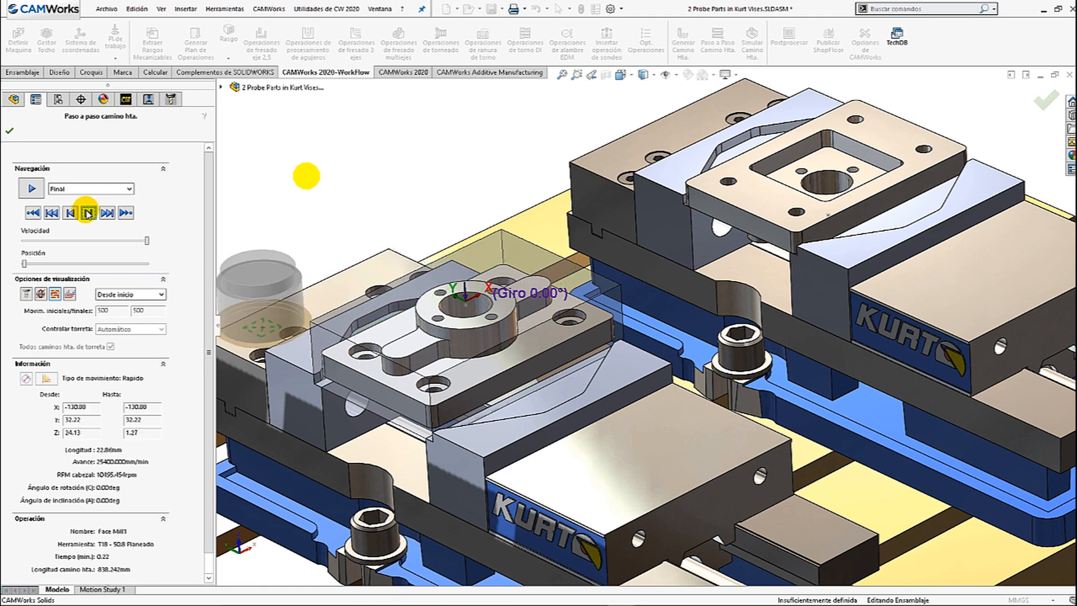
{"action": "left_click", "coordinate": [87, 213]}
{"action": "left_click", "coordinate": [87, 213]}
{"action": "left_click", "coordinate": [87, 213]}
{"action": "left_click", "coordinate": [87, 213]}
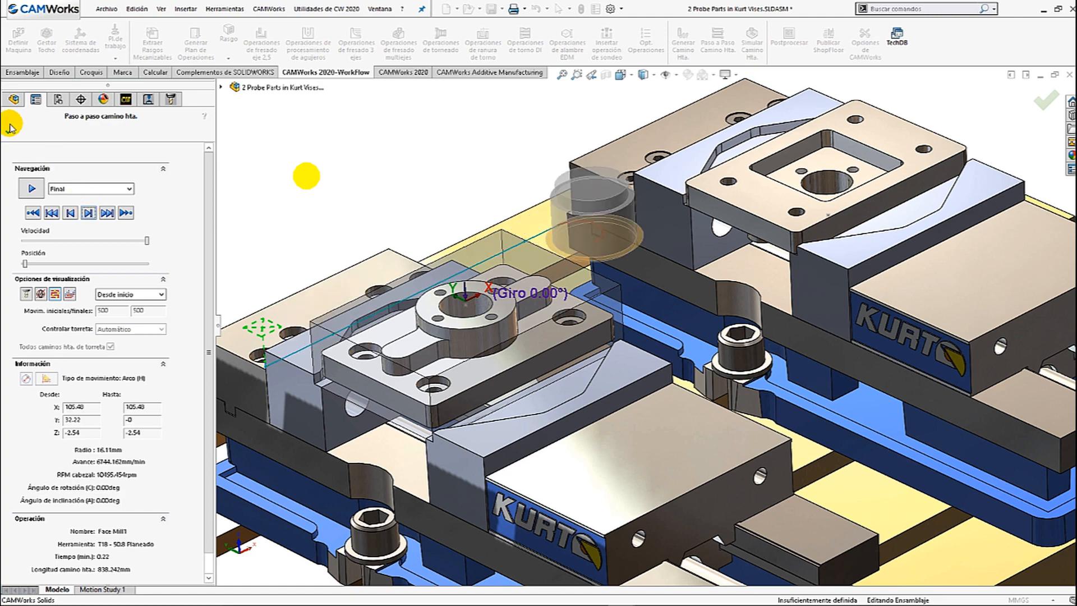
{"action": "left_click", "coordinate": [10, 132]}
Simulate the Group1 toolpath, pausing during the probing moves and continuing with the run limited to the next operation
{"action": "right_click", "coordinate": [48, 185]}
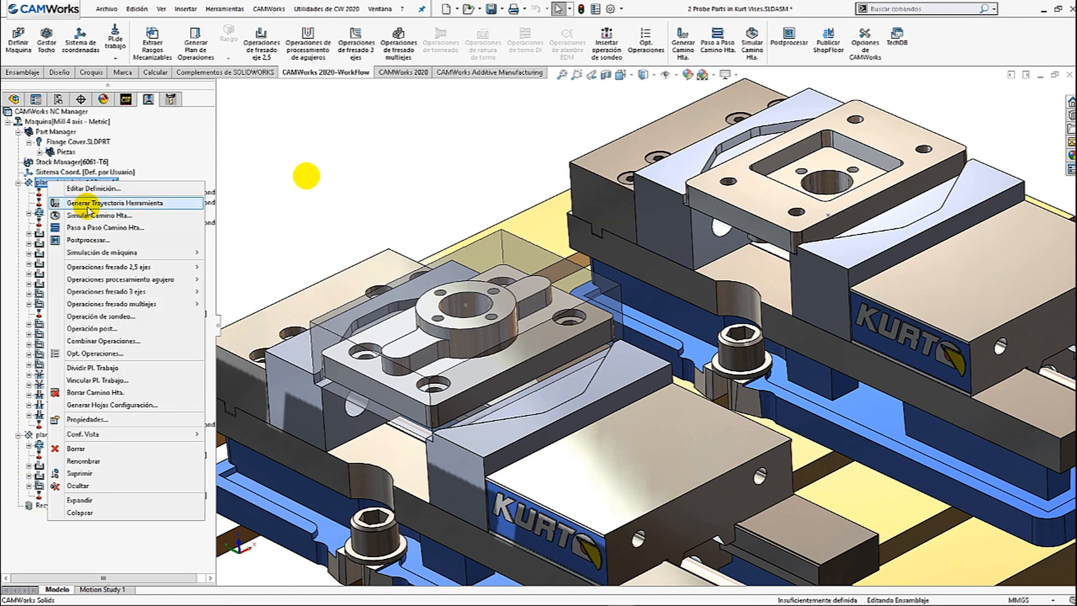
{"action": "left_click", "coordinate": [78, 202]}
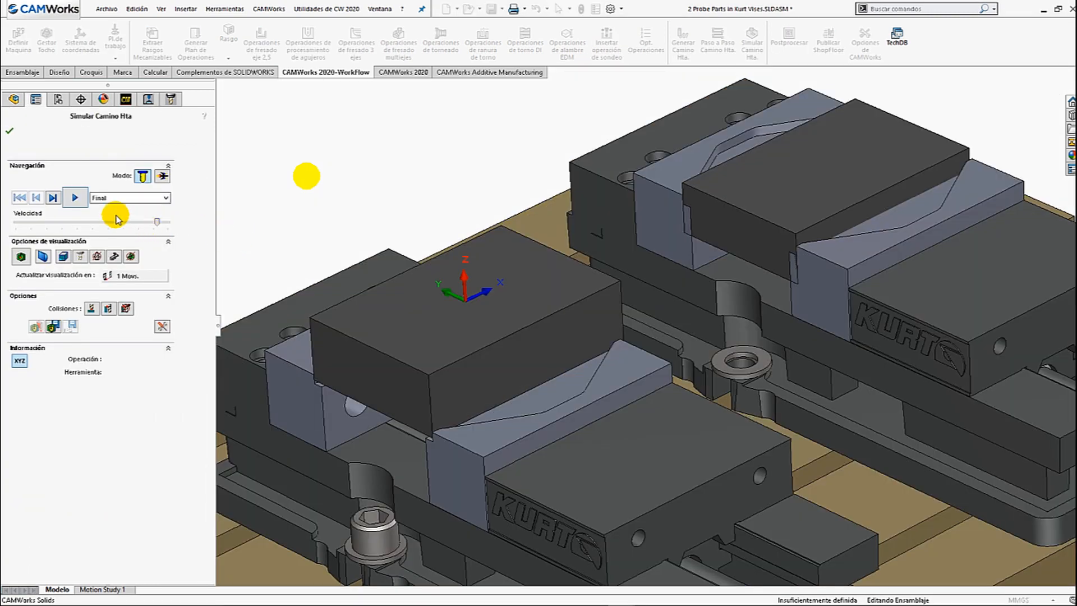
{"action": "left_click", "coordinate": [74, 200]}
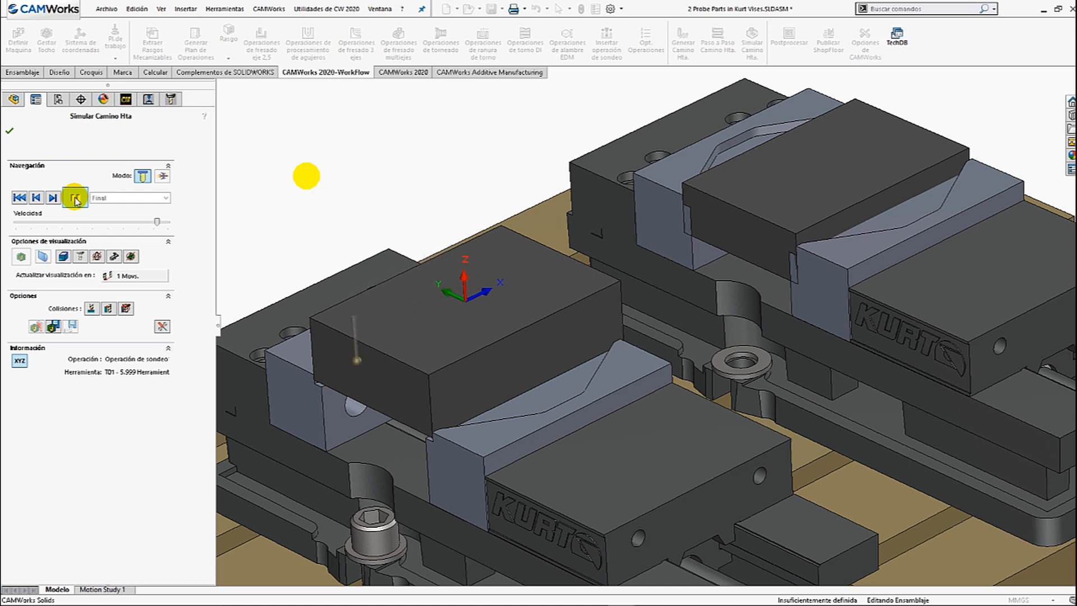
{"action": "left_click", "coordinate": [75, 199]}
{"action": "left_click", "coordinate": [109, 198]}
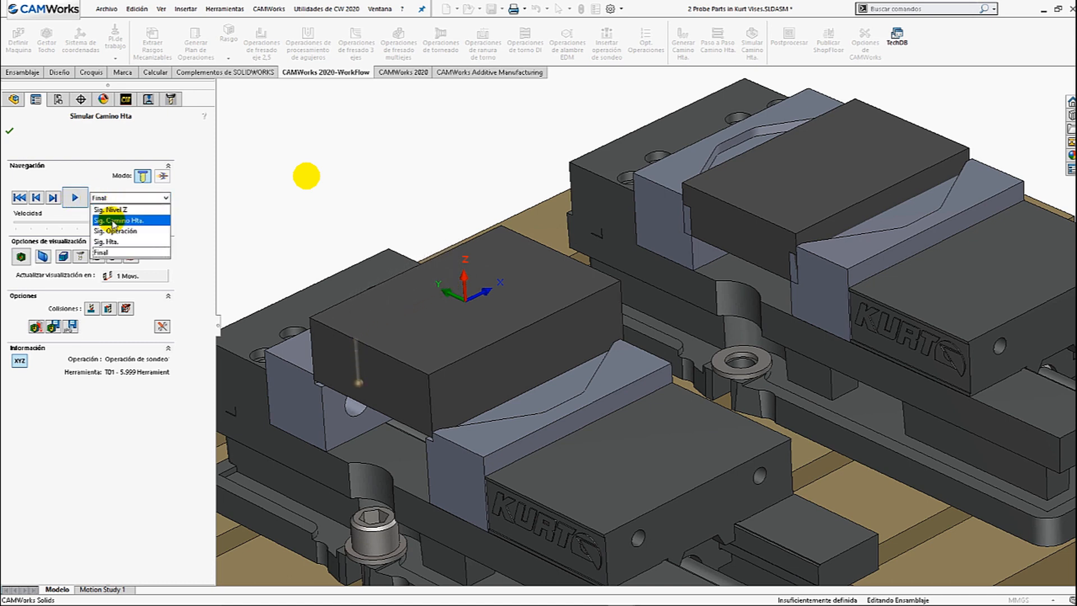
{"action": "left_click", "coordinate": [115, 230]}
{"action": "left_click", "coordinate": [76, 200]}
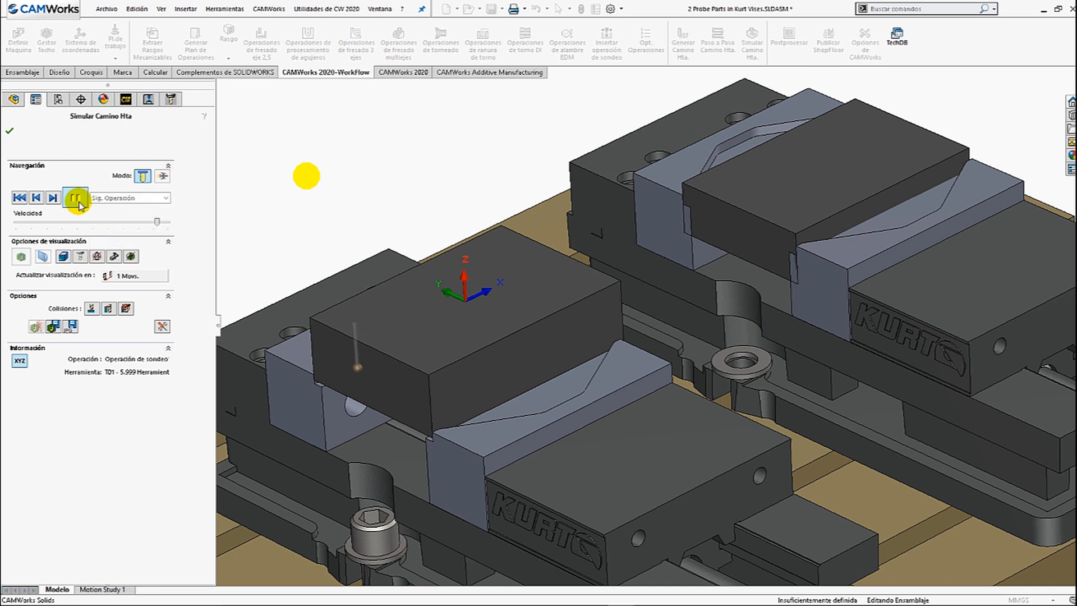
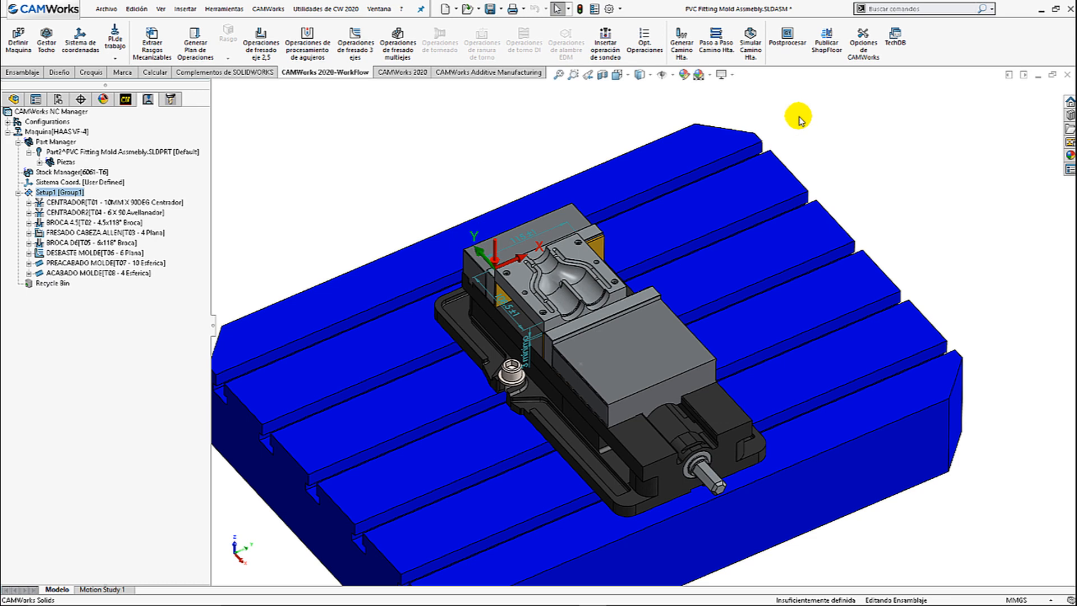
Publish the PVC Fitting Mold assembly with G-code and setup sheets, replacing the existing file, and open it in CAMWorks ShopFloor
{"action": "left_click", "coordinate": [826, 42]}
{"action": "left_click", "coordinate": [561, 331]}
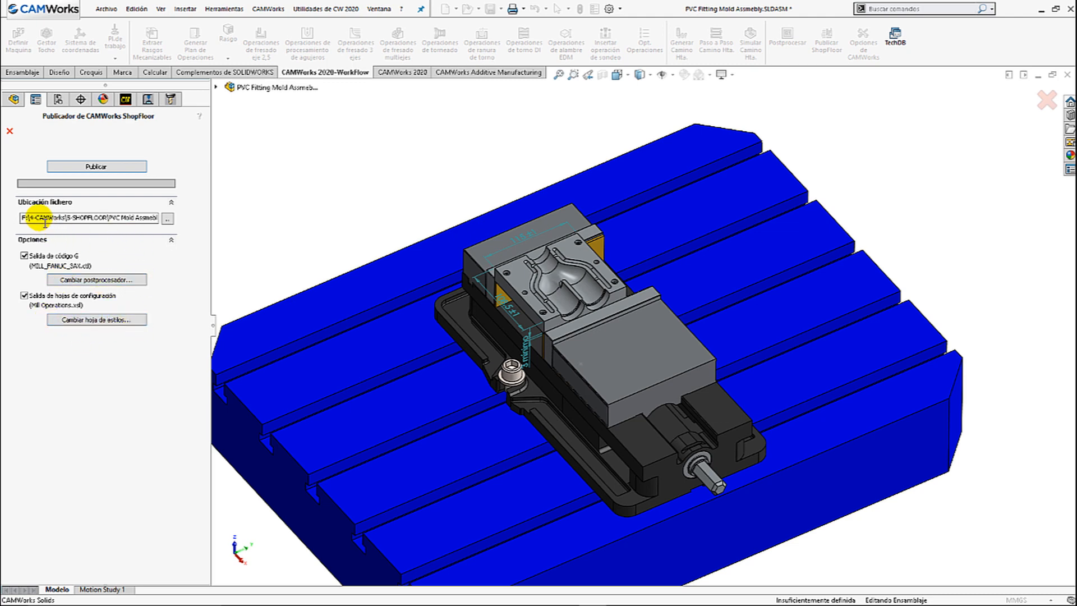
{"action": "left_click", "coordinate": [107, 165]}
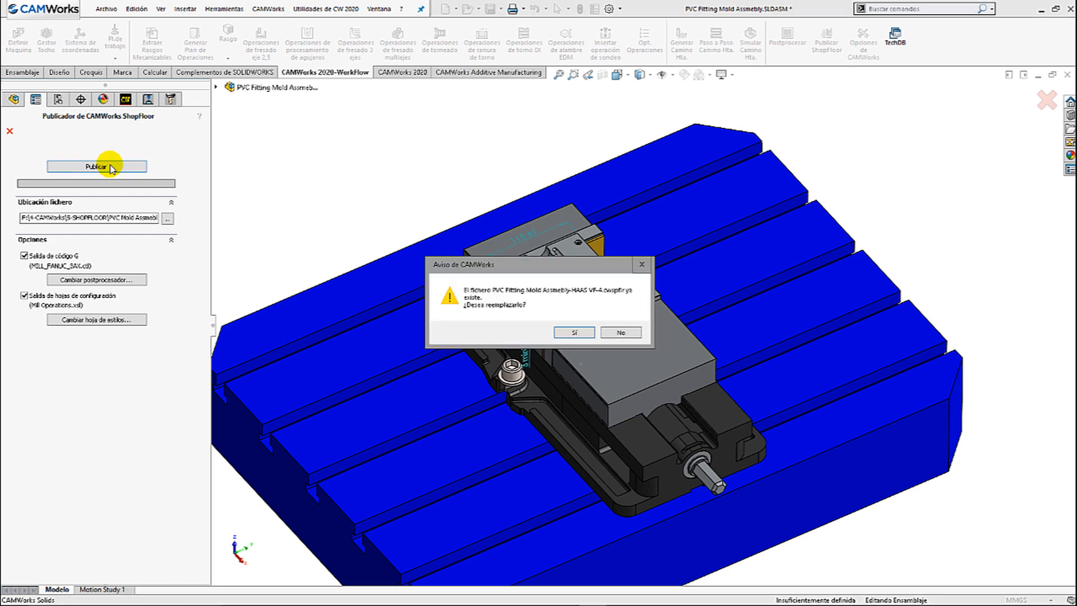
{"action": "left_click", "coordinate": [572, 334]}
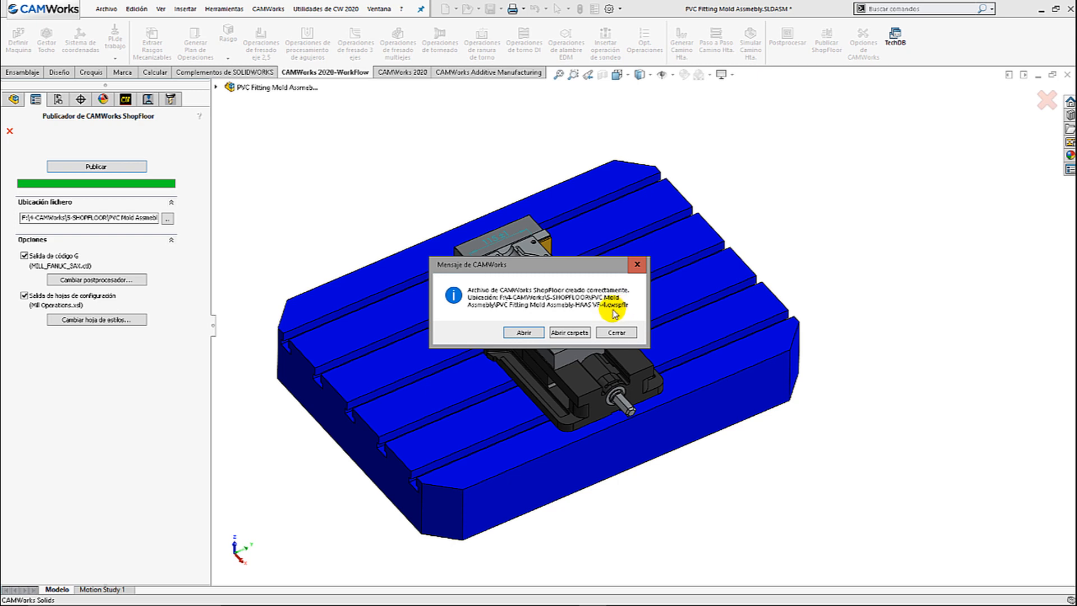
{"action": "left_click", "coordinate": [519, 334]}
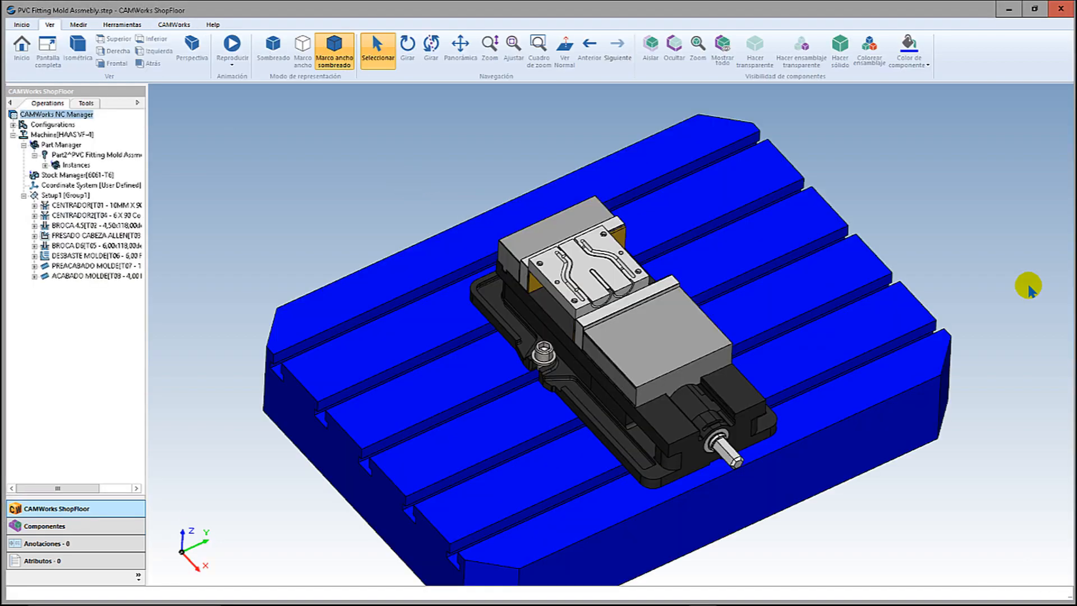
Hide the Cut-Extrude2[2] component of the mold part to expose its cavity
{"action": "middle_click_drag", "start_coordinate": [658, 384], "coordinate": [683, 362]}
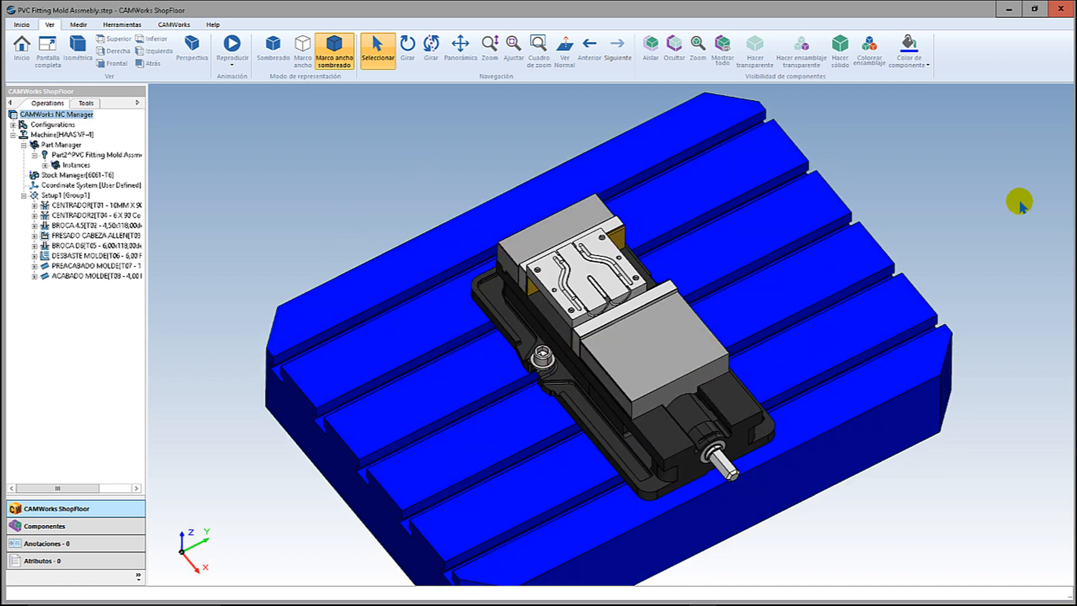
{"action": "scroll", "coordinate": [744, 366], "scroll_direction": "up", "scroll_amount": 2}
{"action": "scroll", "coordinate": [741, 363], "scroll_direction": "up", "scroll_amount": 1}
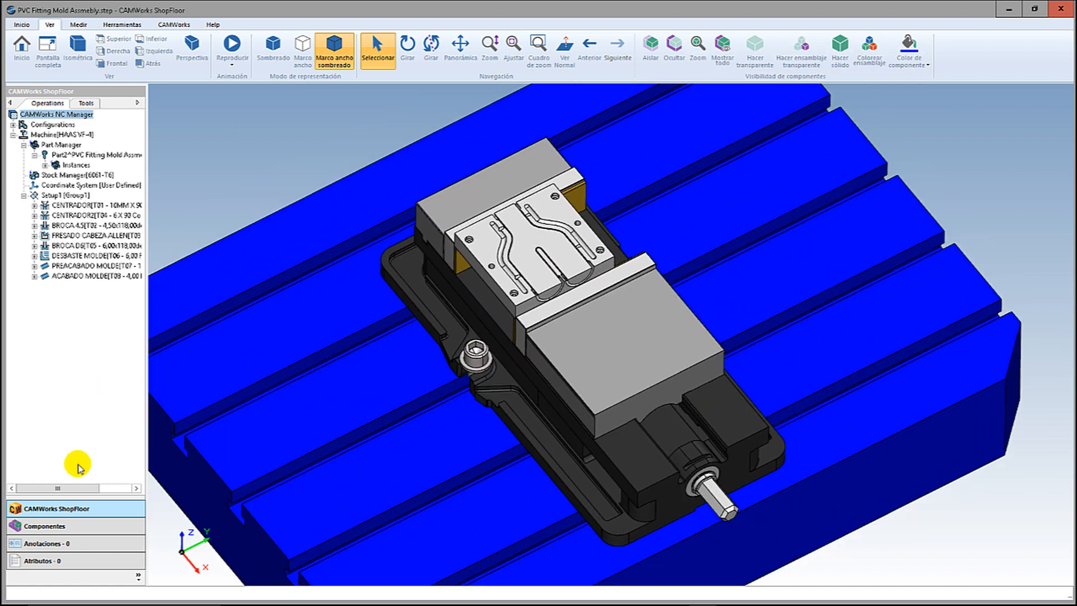
{"action": "left_click", "coordinate": [40, 526]}
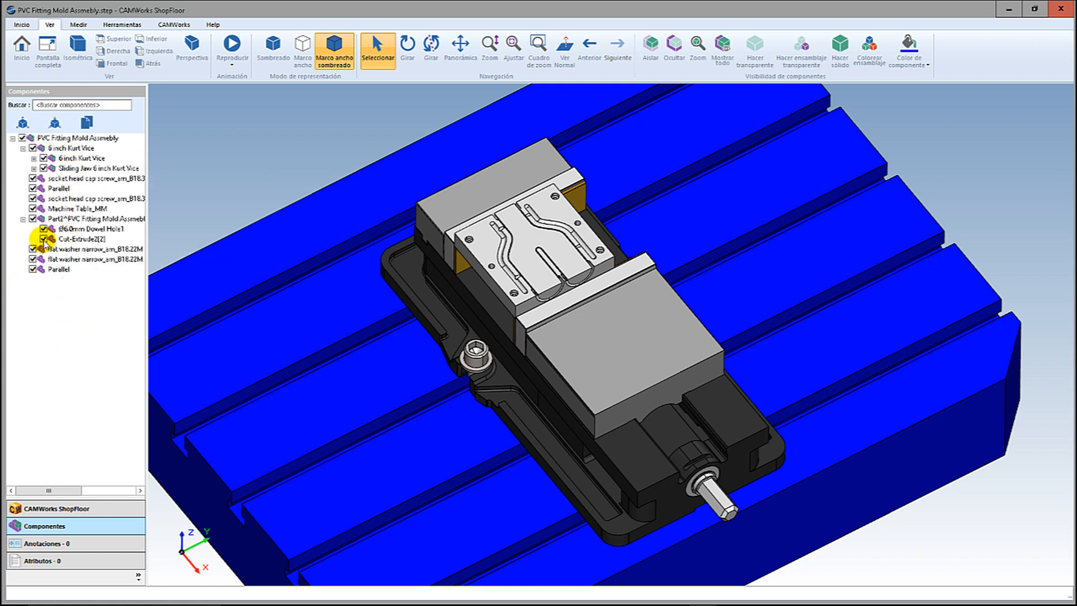
{"action": "left_click", "coordinate": [43, 239]}
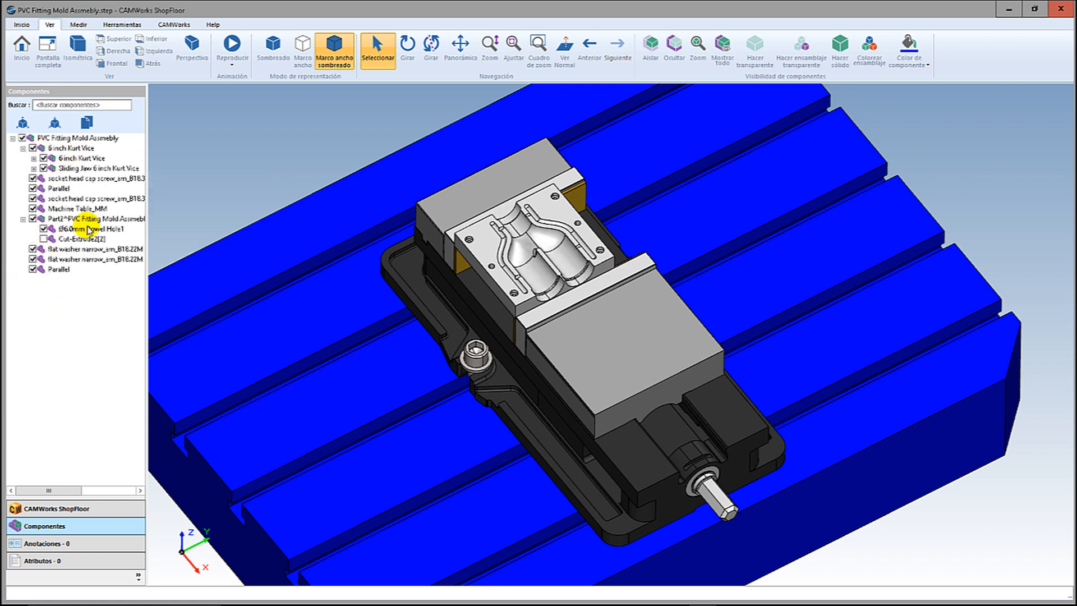
Locate the two large vice jaw blocks in the component tree, clear the selection and return to the machining operations
{"action": "left_click", "coordinate": [459, 200]}
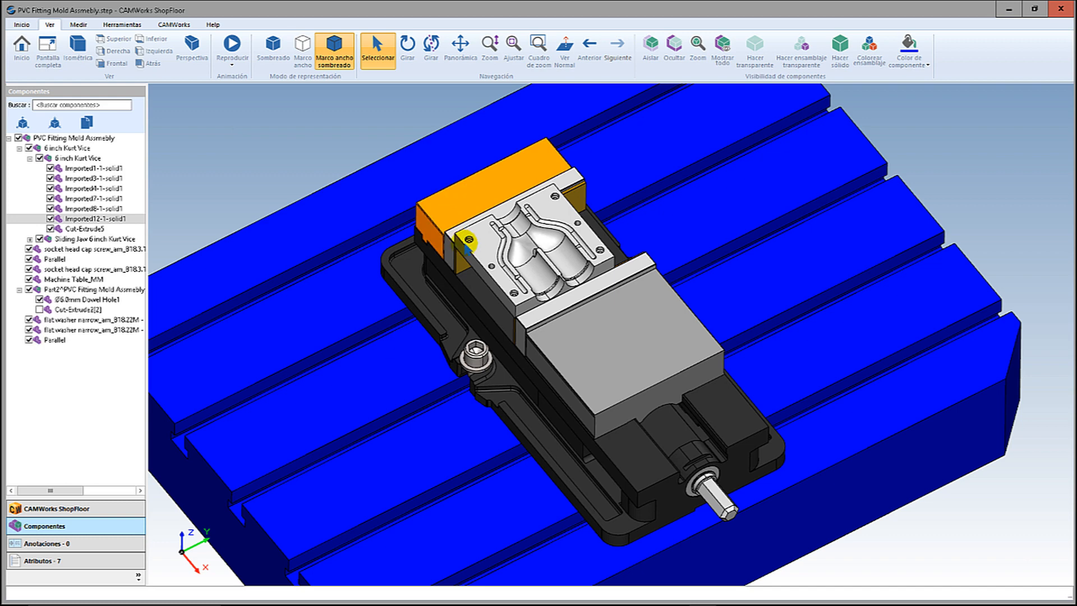
{"action": "left_click", "coordinate": [555, 337]}
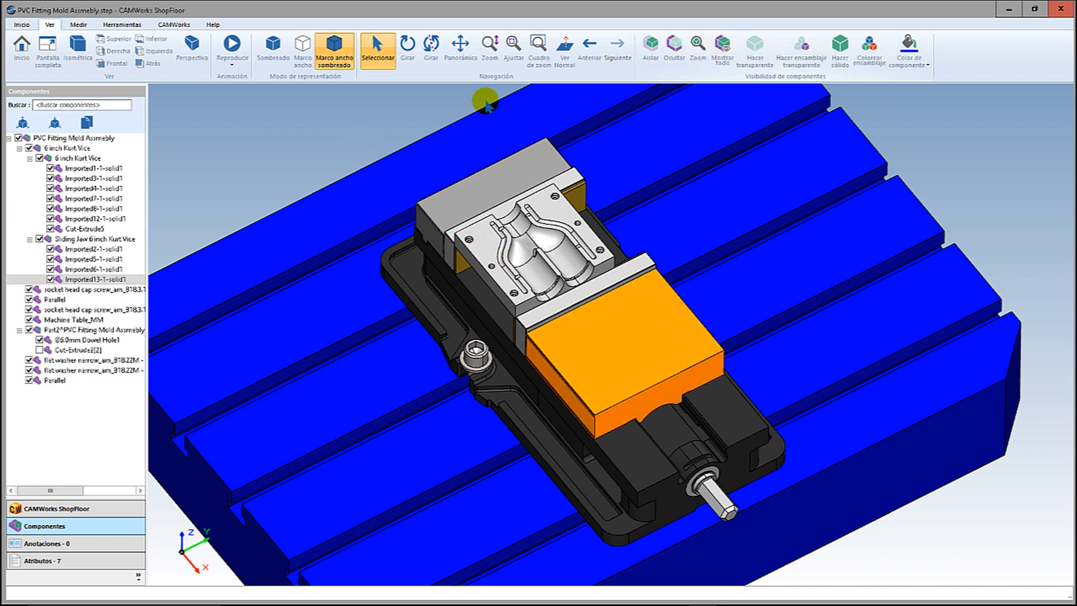
{"action": "left_click", "coordinate": [199, 149]}
{"action": "left_click", "coordinate": [26, 508]}
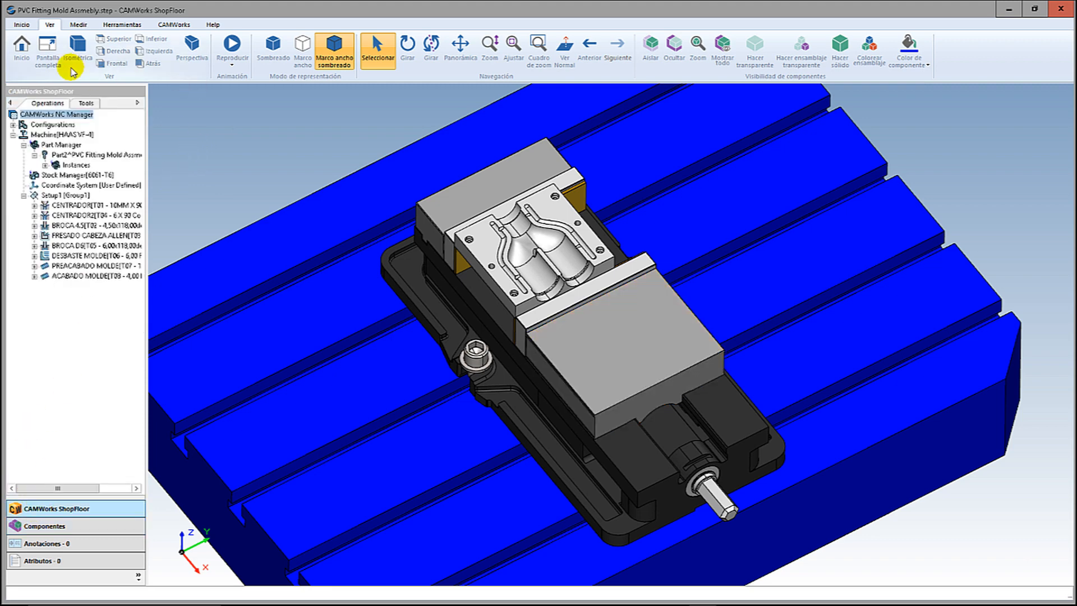
Measure the diameter of the counterbored corner hole of the mold nearest the fixed jaw
{"action": "left_click", "coordinate": [23, 25]}
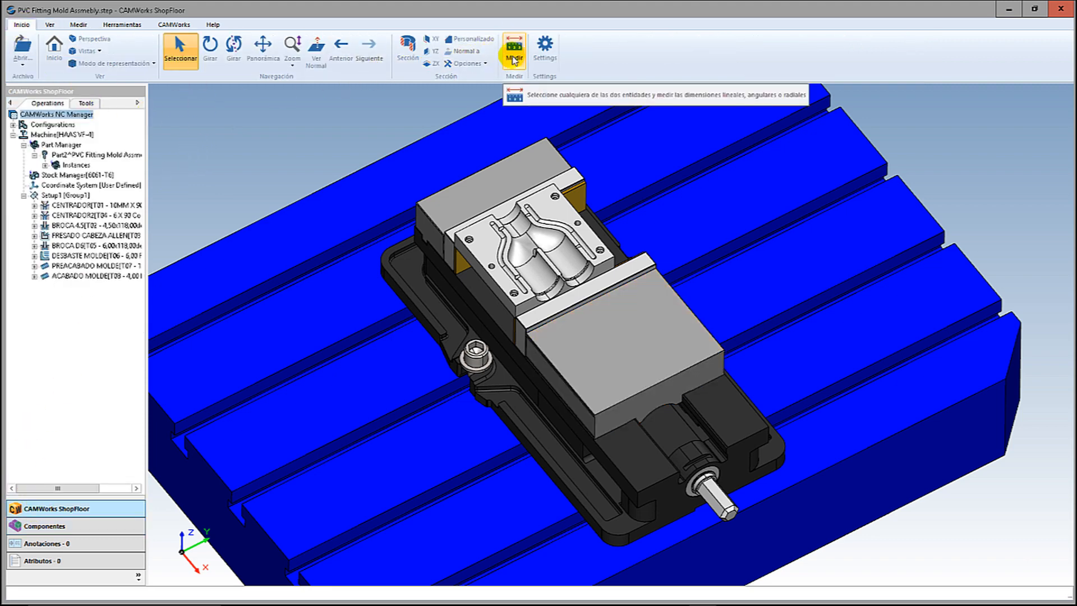
{"action": "left_click", "coordinate": [513, 50]}
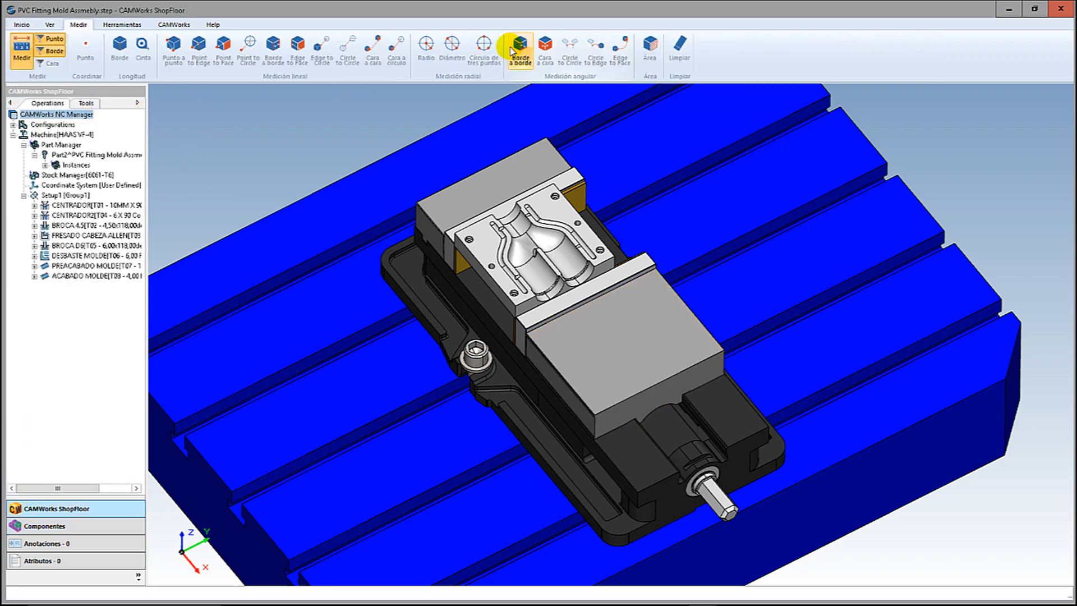
{"action": "left_click", "coordinate": [451, 50]}
{"action": "scroll", "coordinate": [496, 240], "scroll_direction": "up", "scroll_amount": 5}
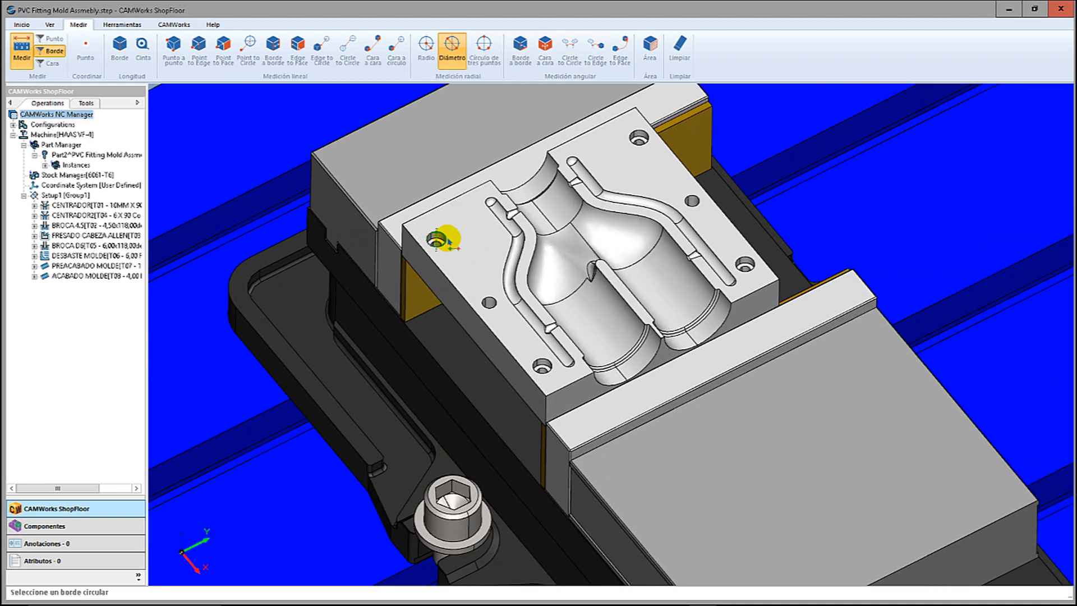
{"action": "left_click", "coordinate": [437, 239]}
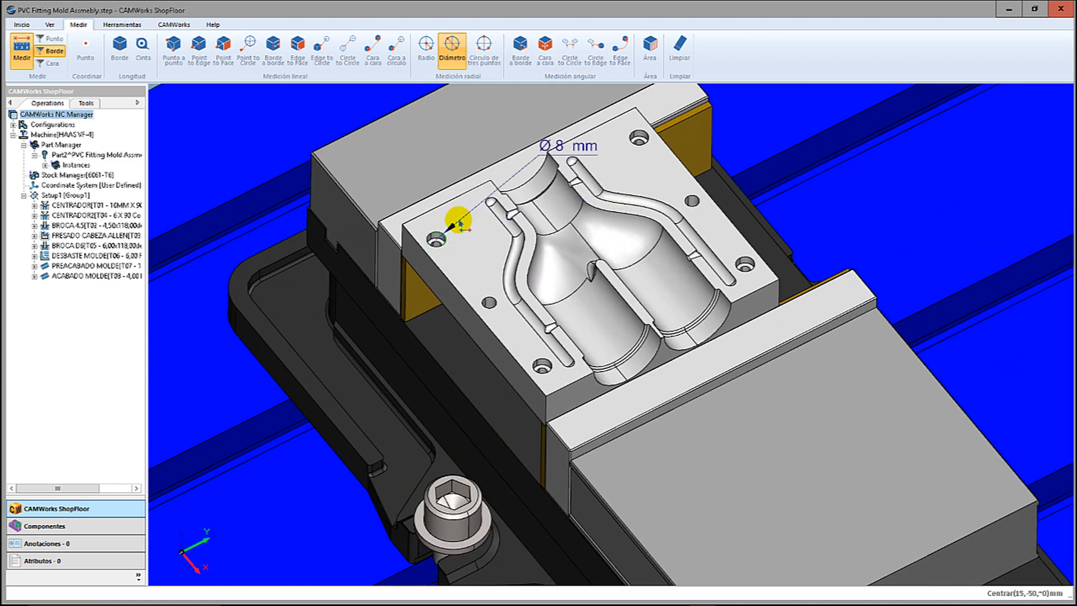
Measure the point-to-point distance between the mold's two upper corners beside the sliding jaw and place the dimension
{"action": "left_click", "coordinate": [172, 51]}
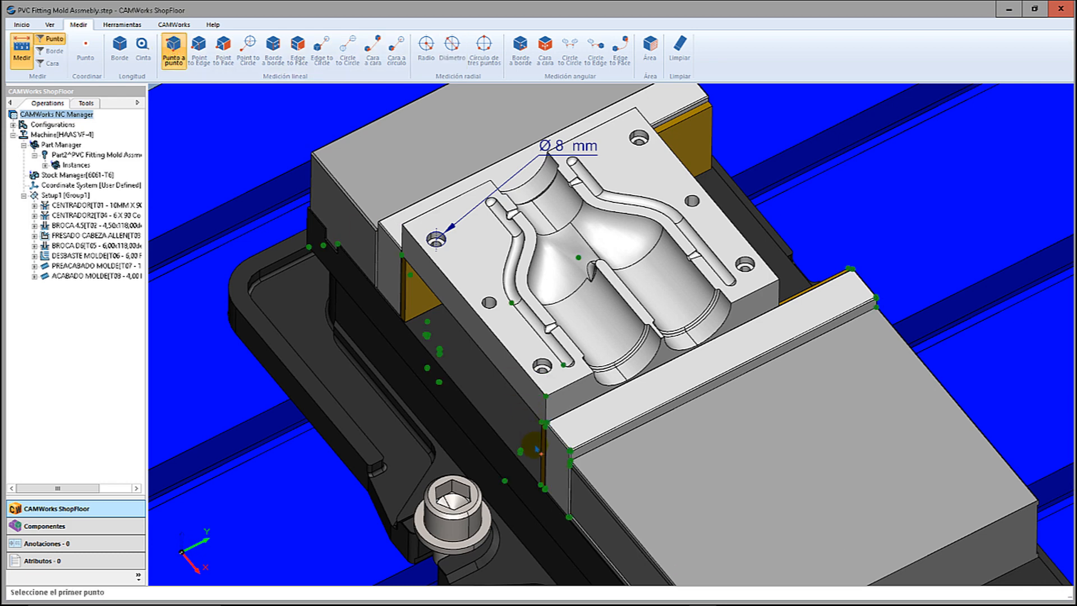
{"action": "left_click", "coordinate": [547, 397]}
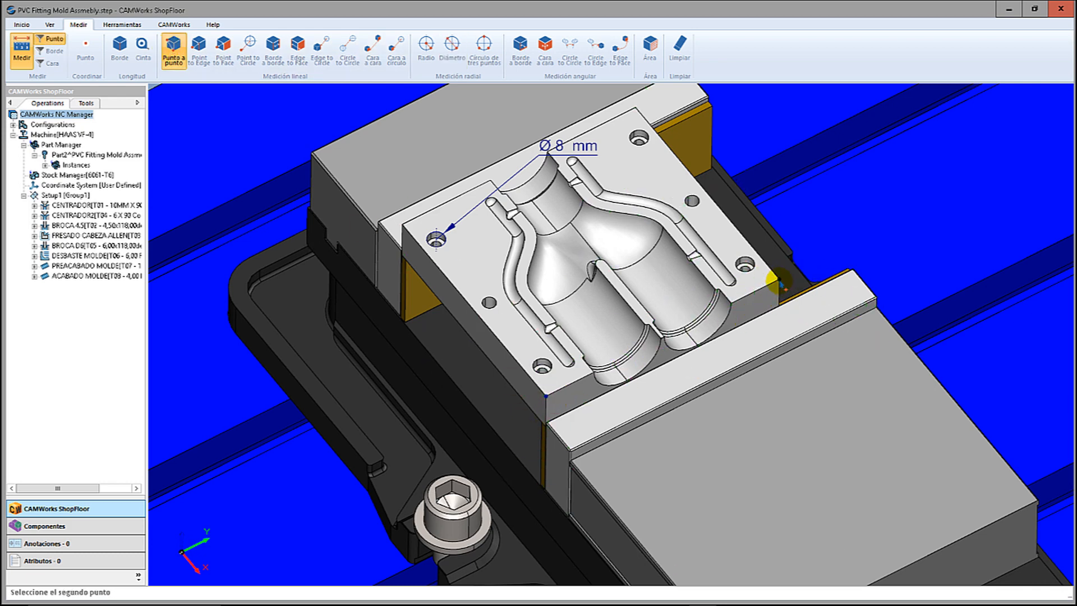
{"action": "left_click", "coordinate": [778, 279]}
{"action": "left_click", "coordinate": [702, 441]}
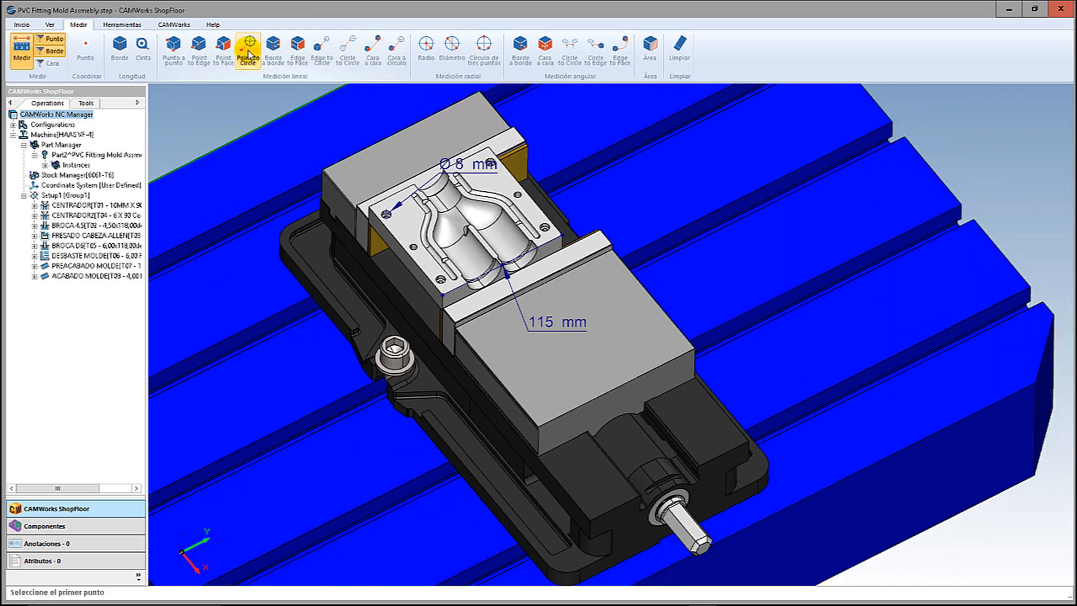
Review the tools in Tool Crib 2 (Metric) and return to the list of operations
{"action": "left_click", "coordinate": [171, 26]}
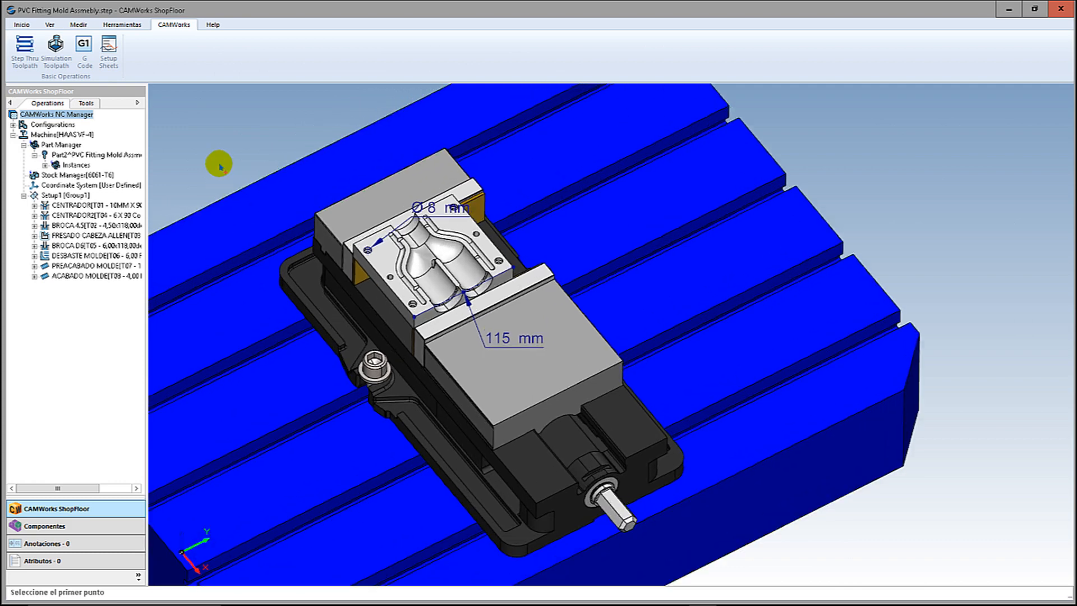
{"action": "left_click", "coordinate": [85, 104]}
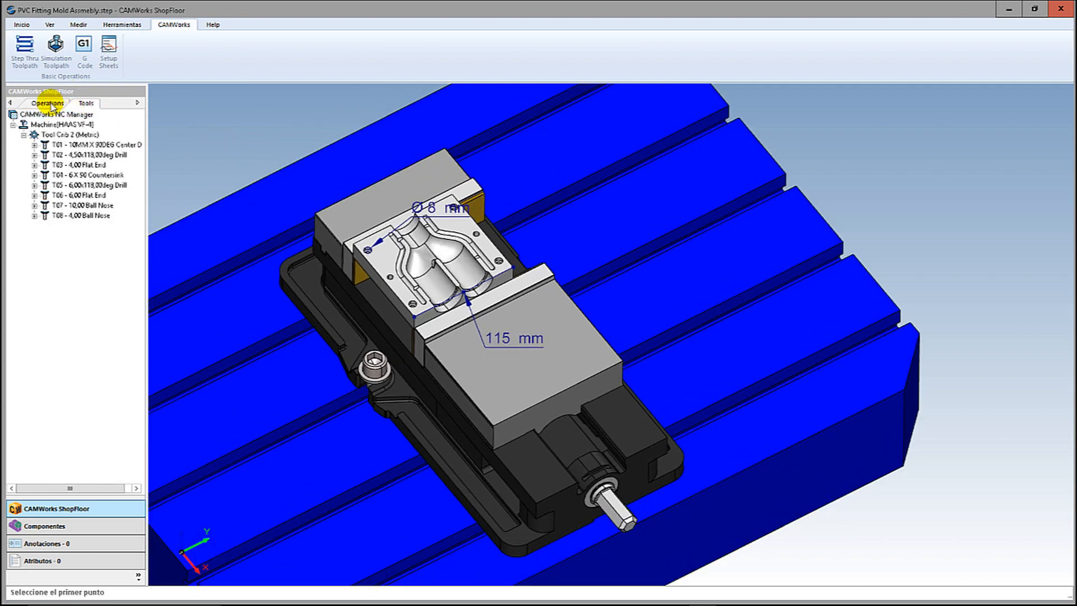
{"action": "left_click", "coordinate": [50, 105]}
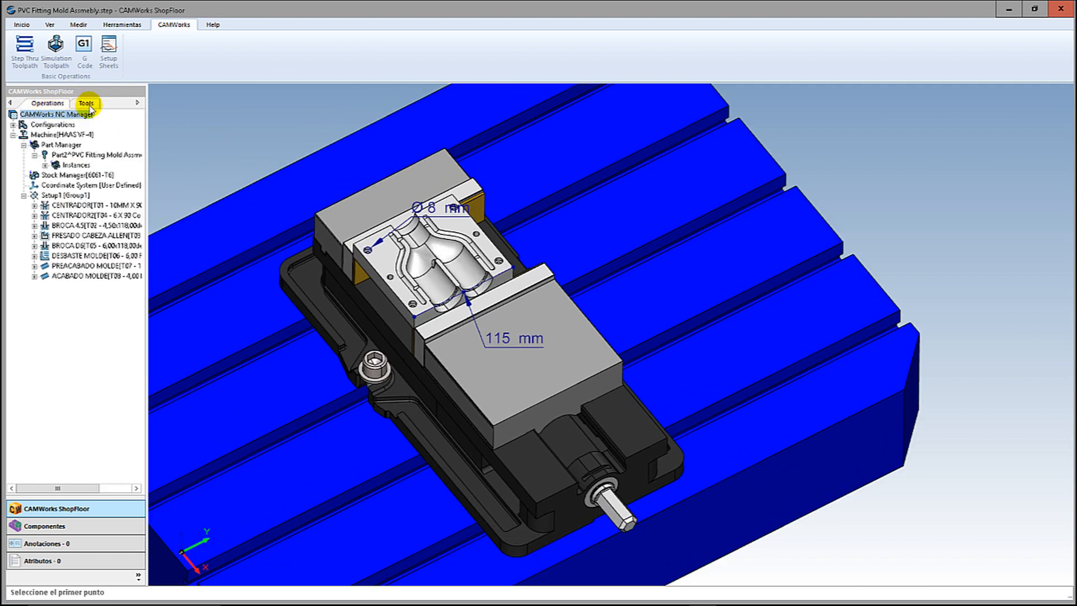
{"action": "left_click", "coordinate": [86, 103]}
{"action": "left_click", "coordinate": [49, 104]}
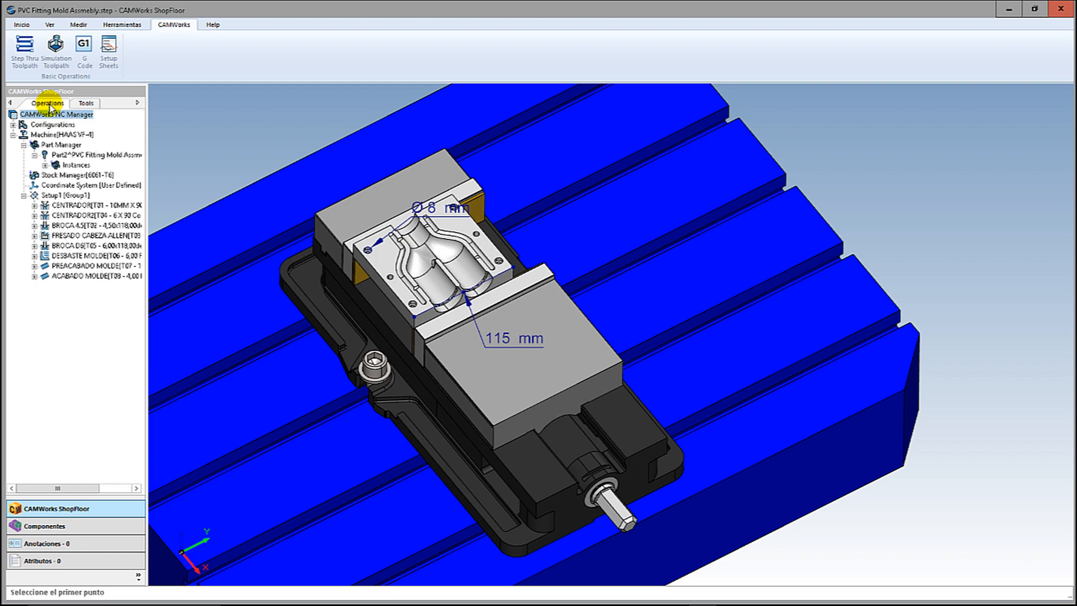
Examine the HAAS VF-4 machine, the stock, the user-defined coordinate system and the Setup1 operations on the model
{"action": "left_click", "coordinate": [49, 135]}
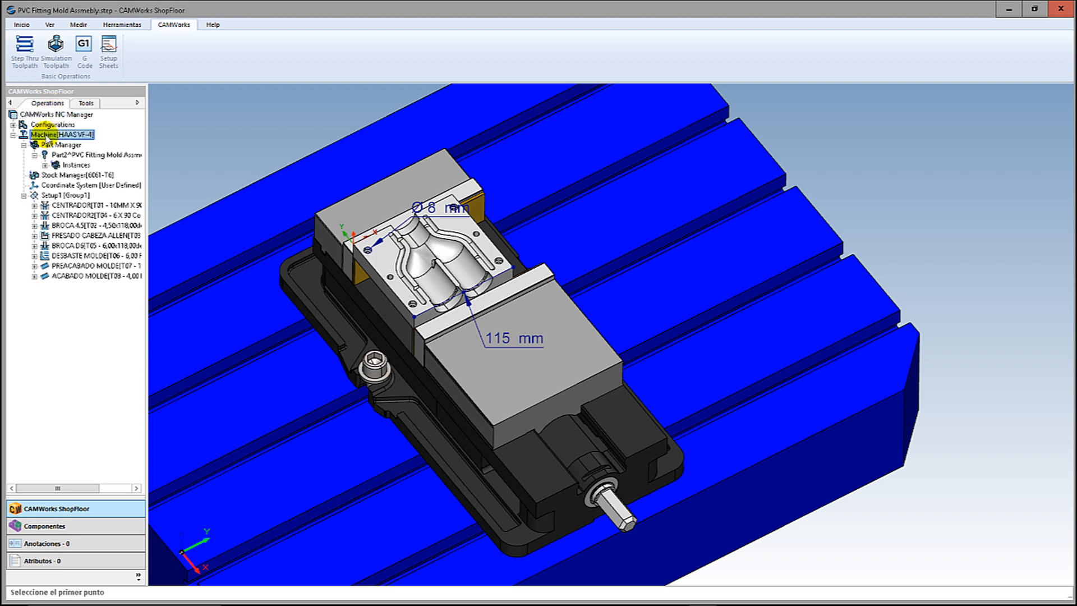
{"action": "left_click", "coordinate": [50, 176]}
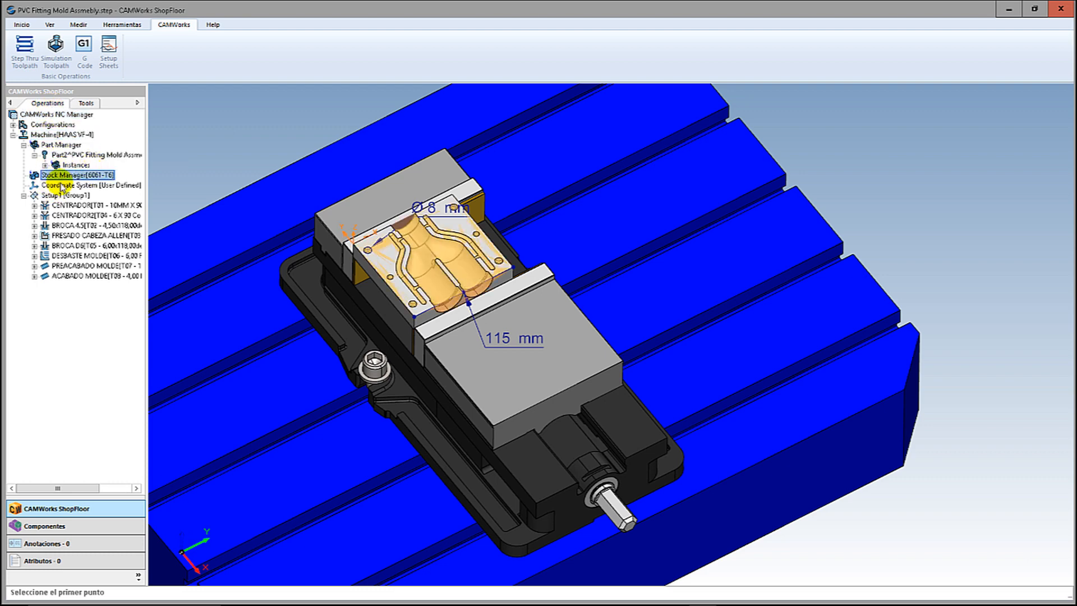
{"action": "left_click", "coordinate": [54, 187]}
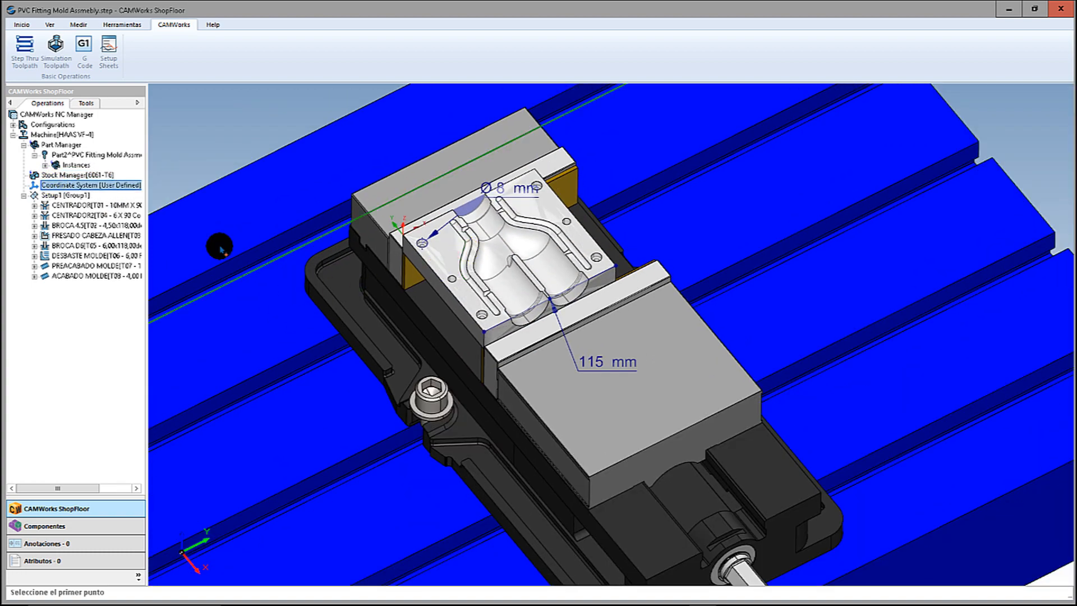
{"action": "left_click", "coordinate": [56, 195]}
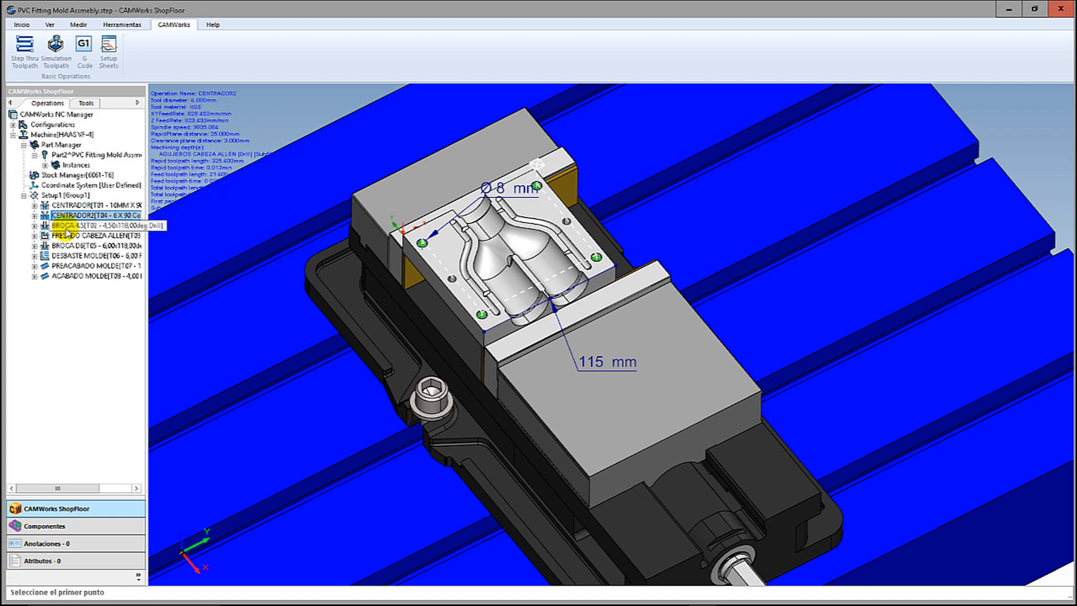
Display the FRESADO CABEZA ALLEN toolpath and inspect it up close at the counterbored holes
{"action": "left_click", "coordinate": [63, 235]}
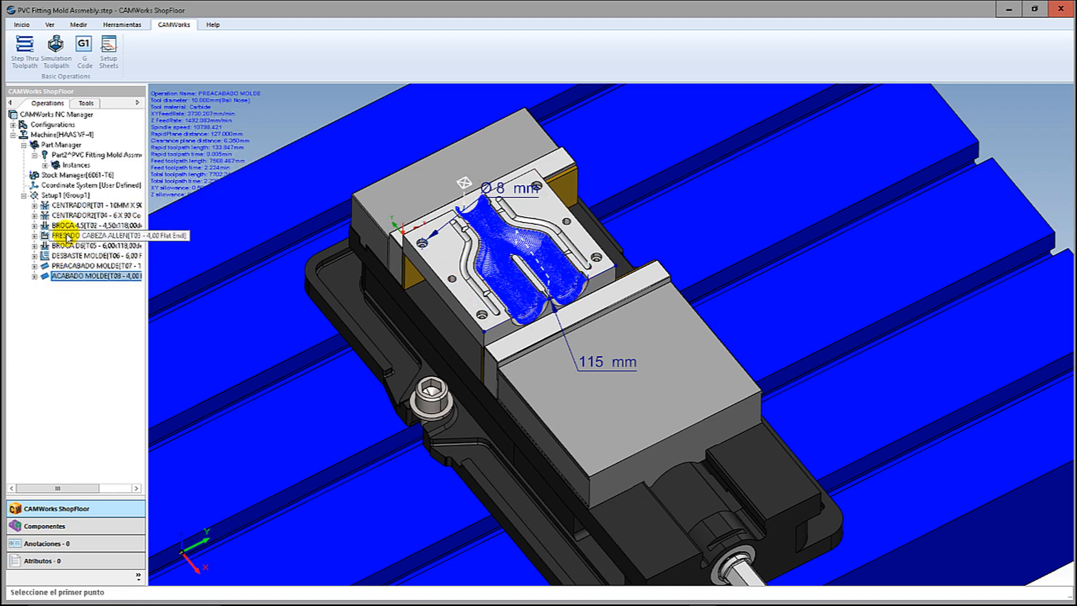
{"action": "scroll", "coordinate": [421, 238], "scroll_direction": "up", "scroll_amount": 3}
{"action": "scroll", "coordinate": [443, 236], "scroll_direction": "up", "scroll_amount": 3}
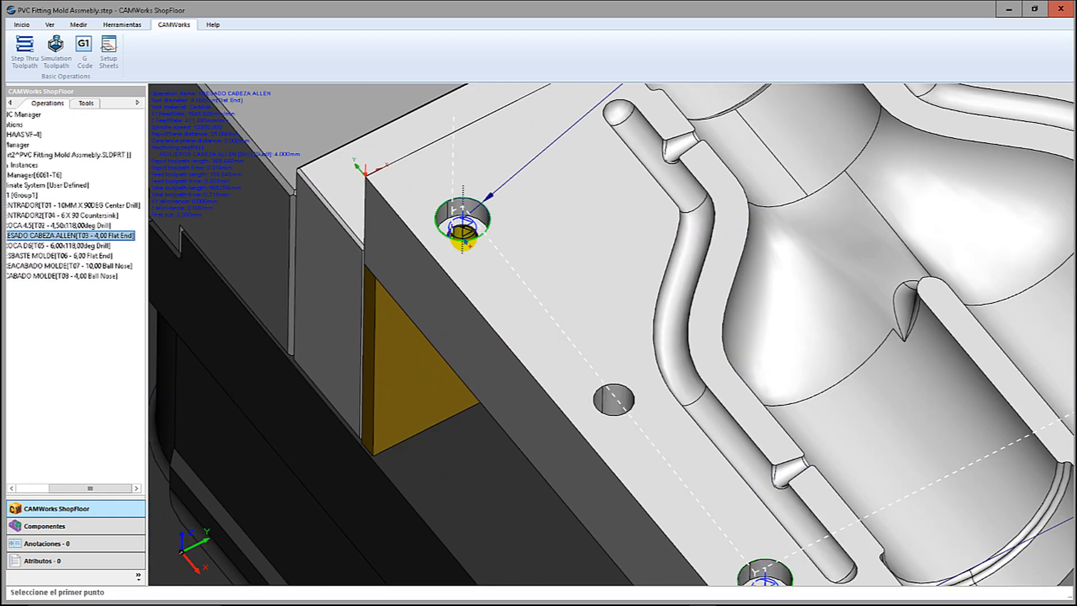
{"action": "scroll", "coordinate": [451, 232], "scroll_direction": "down", "scroll_amount": 1}
{"action": "left_click_drag", "start_coordinate": [72, 488], "coordinate": [39, 488]}
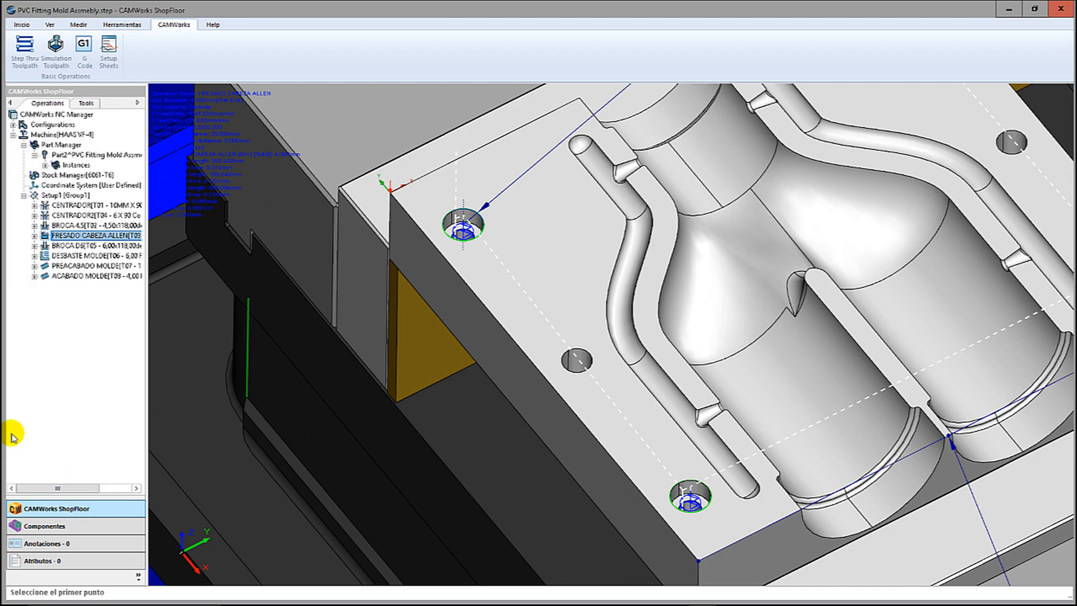
Play the FRESADO CABEZA ALLEN toolpath with Step Through Toolpath, then close it
{"action": "right_click", "coordinate": [71, 243]}
{"action": "left_click", "coordinate": [104, 256]}
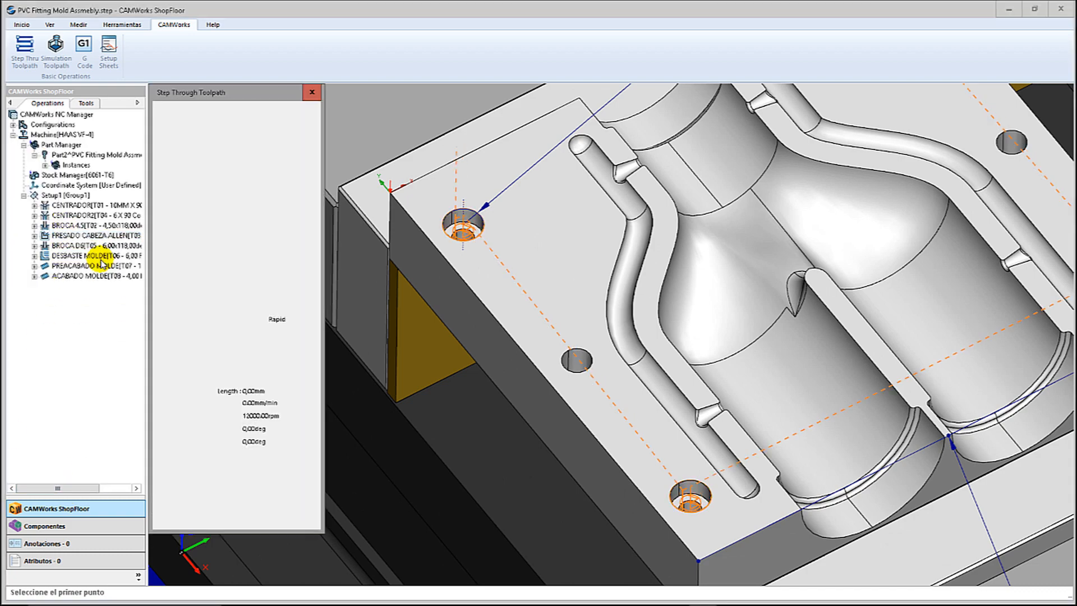
{"action": "left_click_drag", "start_coordinate": [198, 181], "coordinate": [221, 181]}
{"action": "left_click", "coordinate": [178, 129]}
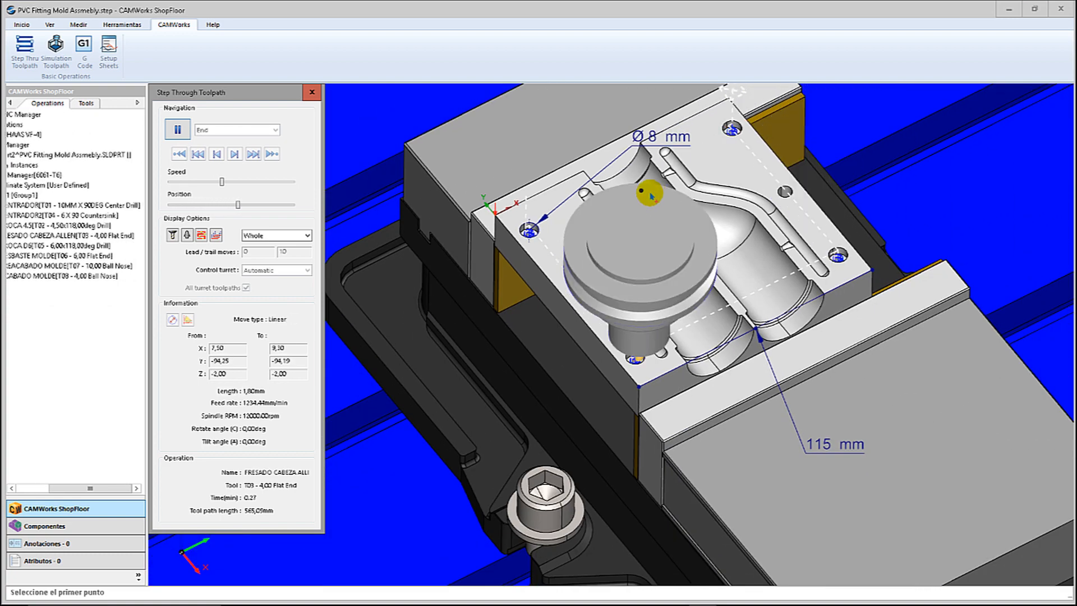
{"action": "left_click", "coordinate": [312, 92]}
Simulate the FRESADO CABEZA ALLEN toolpath, adjusting the playback speed before and during the run, and close the simulation
{"action": "right_click", "coordinate": [135, 236]}
{"action": "left_click", "coordinate": [162, 254]}
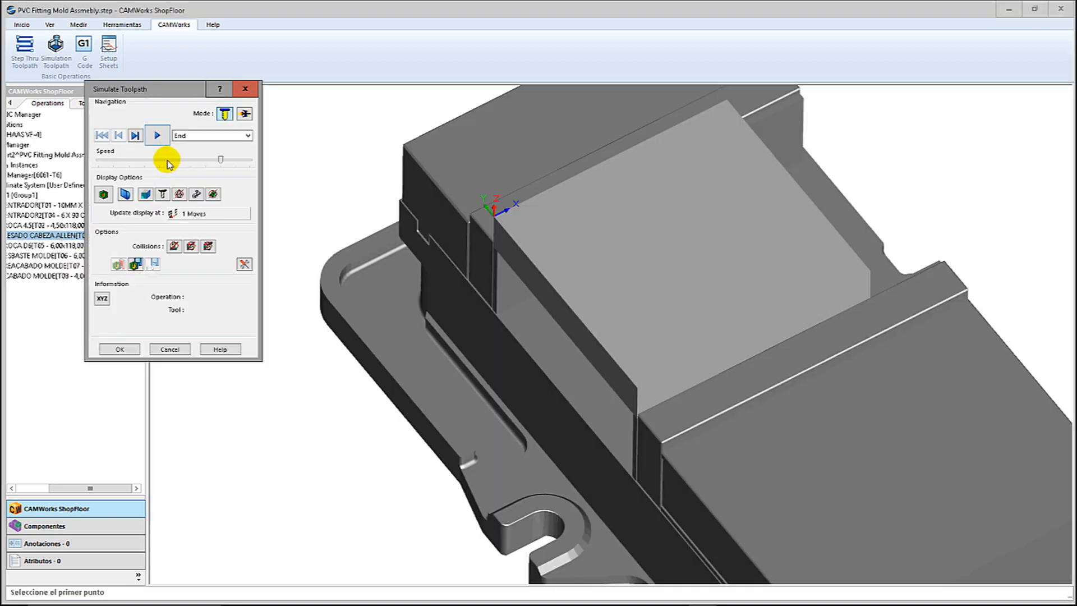
{"action": "left_click", "coordinate": [167, 161]}
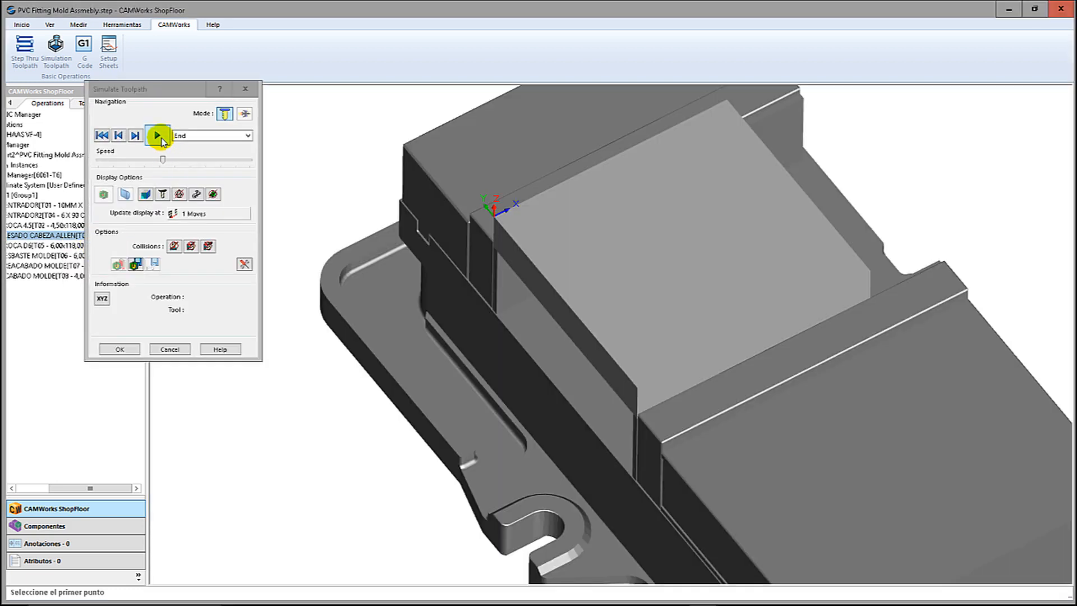
{"action": "left_click", "coordinate": [157, 136]}
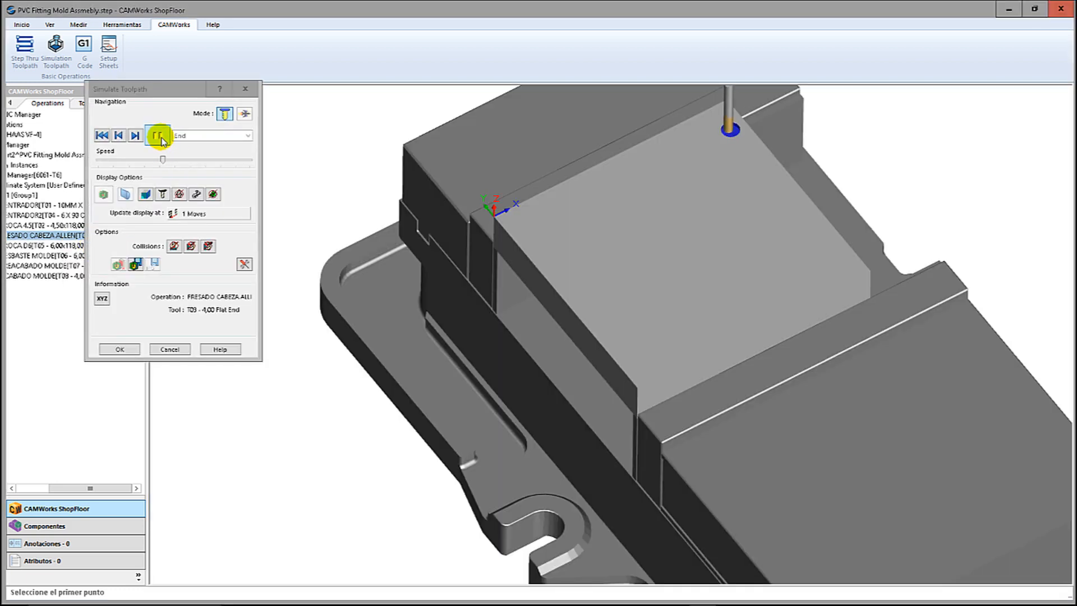
{"action": "left_click", "coordinate": [200, 161]}
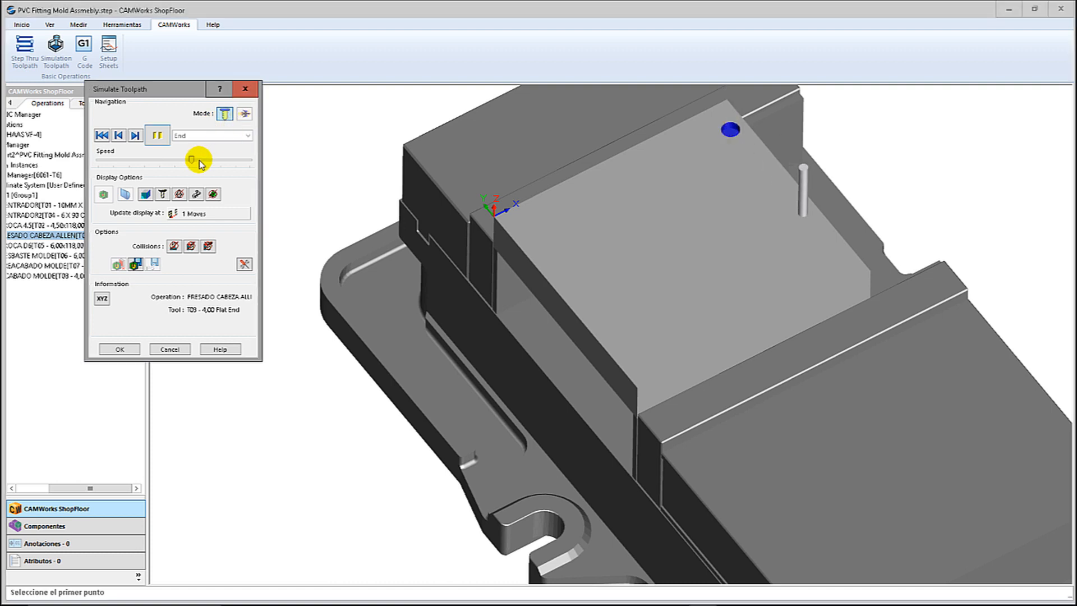
{"action": "left_click", "coordinate": [246, 89]}
Inspect the hole feature under FRESADO CABEZA ALLEN and the avoid features under DESBASTE MOLDE
{"action": "left_click_drag", "start_coordinate": [64, 488], "coordinate": [30, 488]}
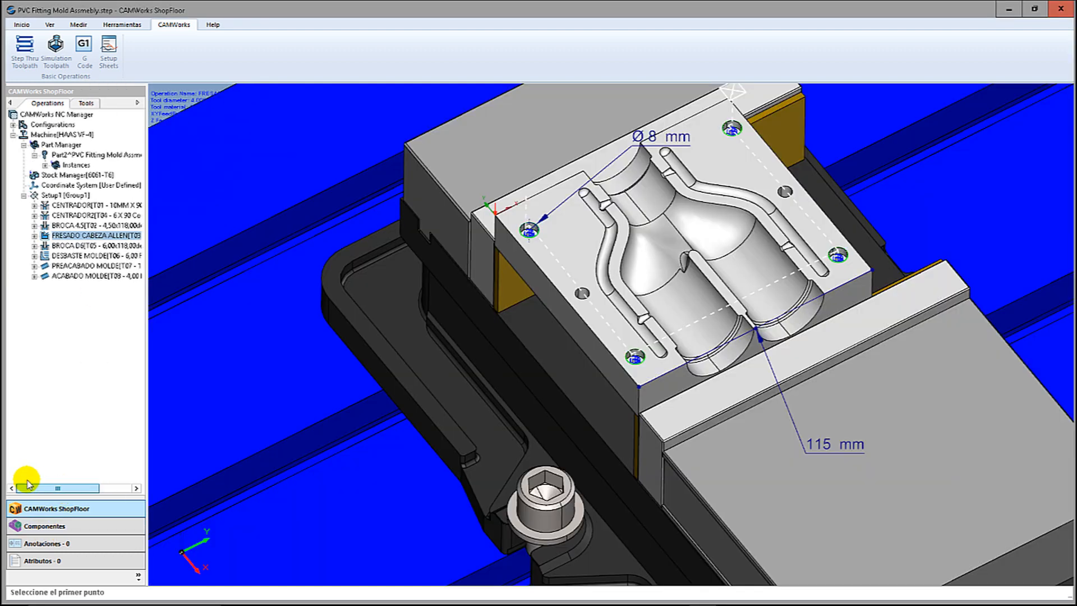
{"action": "double_click", "coordinate": [58, 236]}
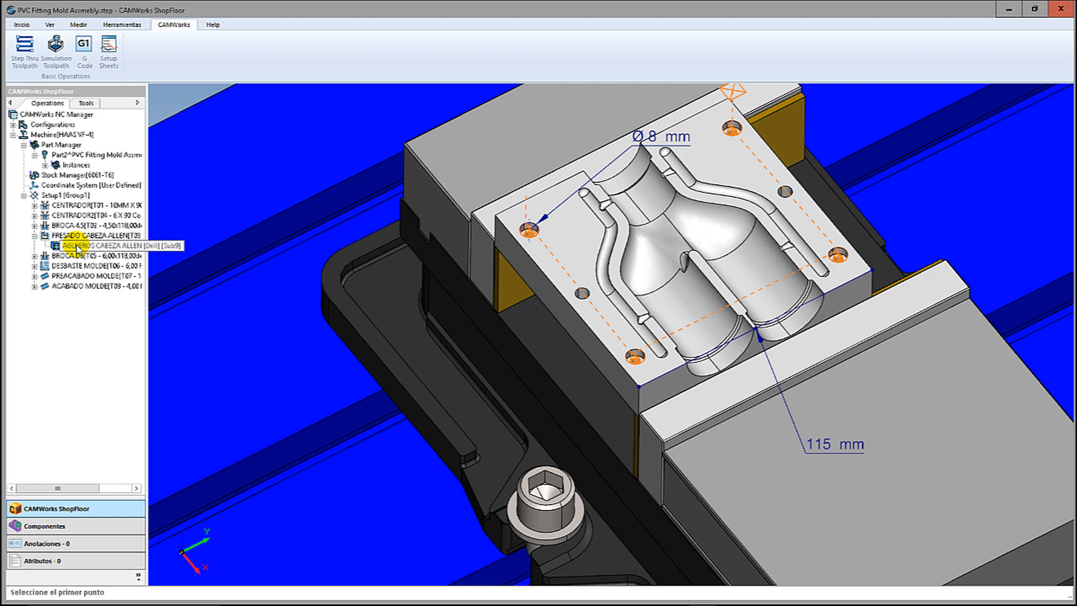
{"action": "left_click", "coordinate": [62, 236]}
{"action": "left_click", "coordinate": [34, 236]}
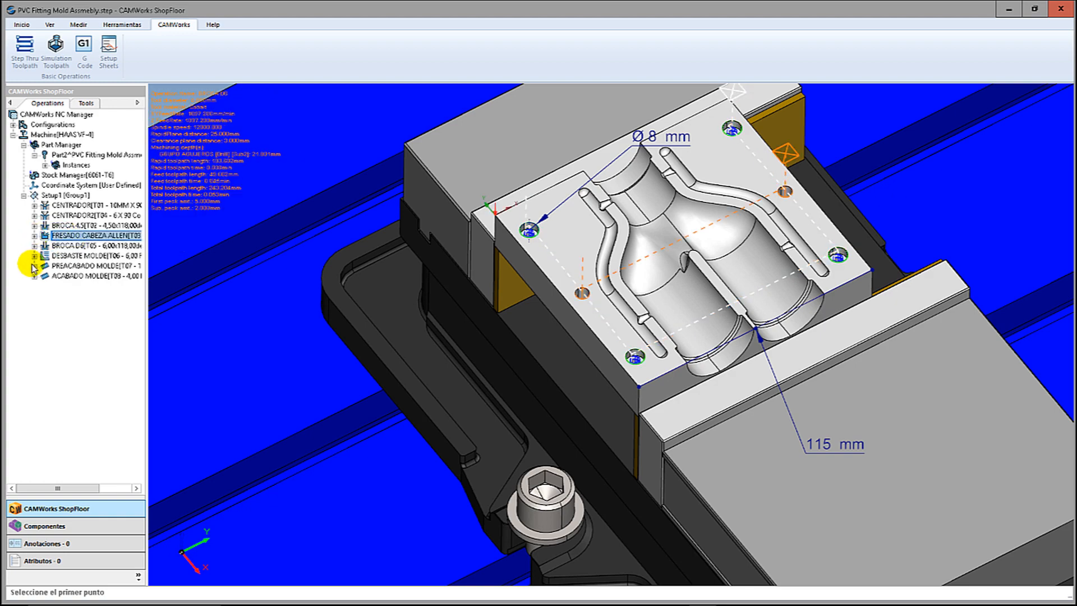
{"action": "left_click", "coordinate": [34, 256]}
{"action": "left_click", "coordinate": [76, 267]}
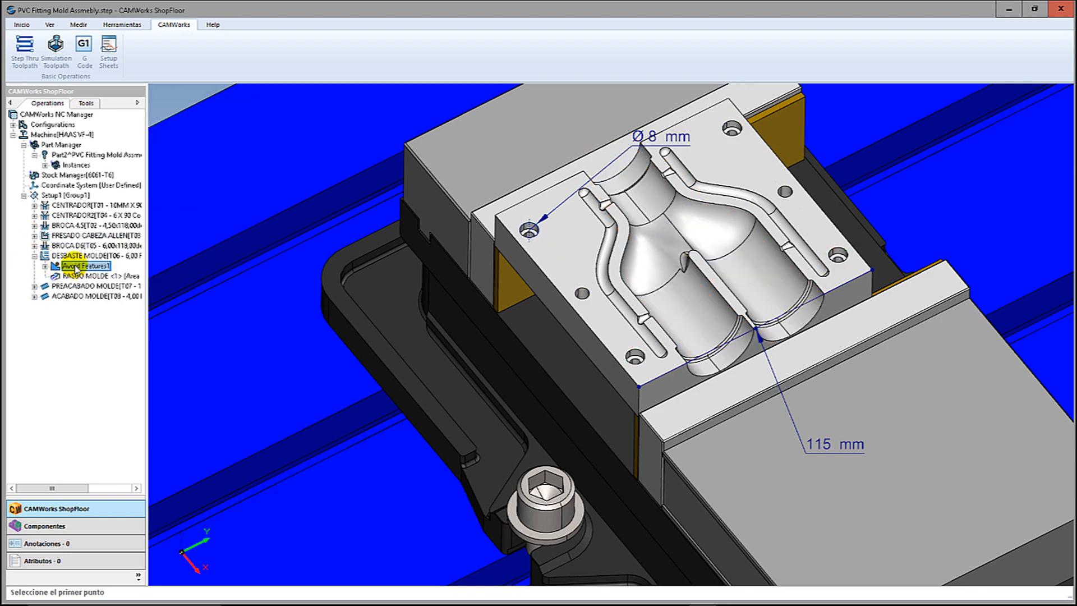
Expand the PREACABADO MOLDE operation and highlight its Contain Area23 on the mold
{"action": "left_click", "coordinate": [35, 286]}
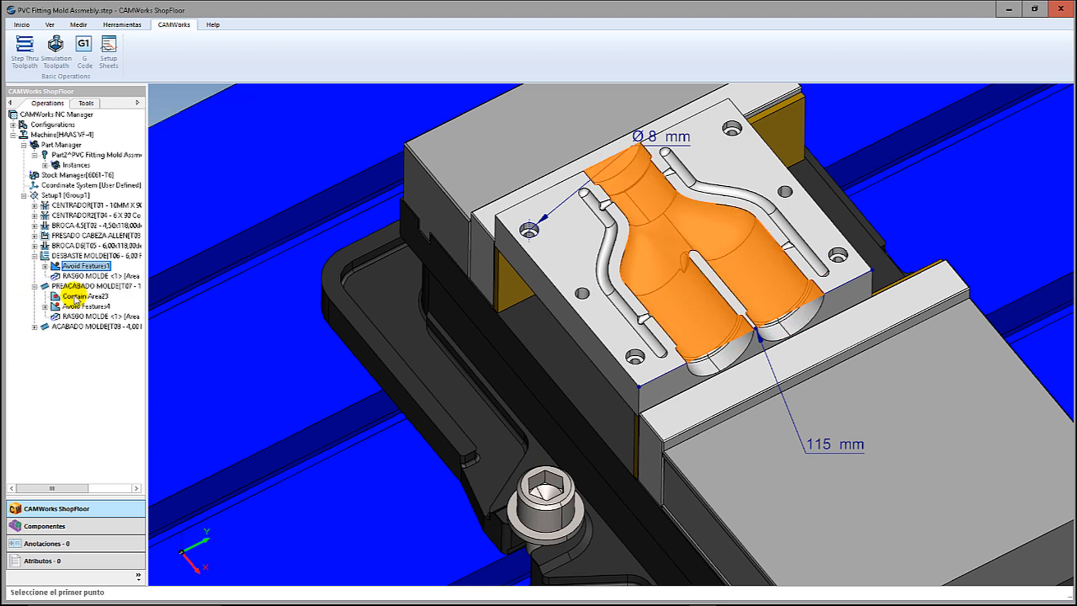
{"action": "left_click", "coordinate": [77, 298]}
{"action": "scroll", "coordinate": [435, 306], "scroll_direction": "down", "scroll_amount": 5}
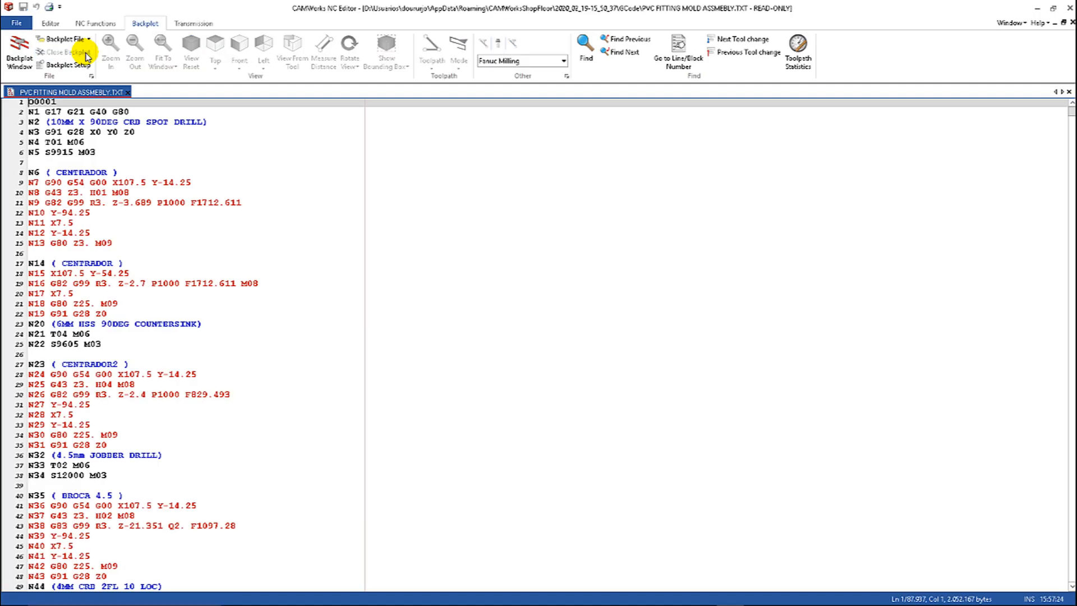
Review the assembly's G-code in CAMWorks NC Editor, covering the CENTRADOR, CENTRADOR2 and BROCA 4.5 blocks
{"action": "left_click_drag", "start_coordinate": [77, 135], "coordinate": [103, 497]}
{"action": "left_click", "coordinate": [158, 356]}
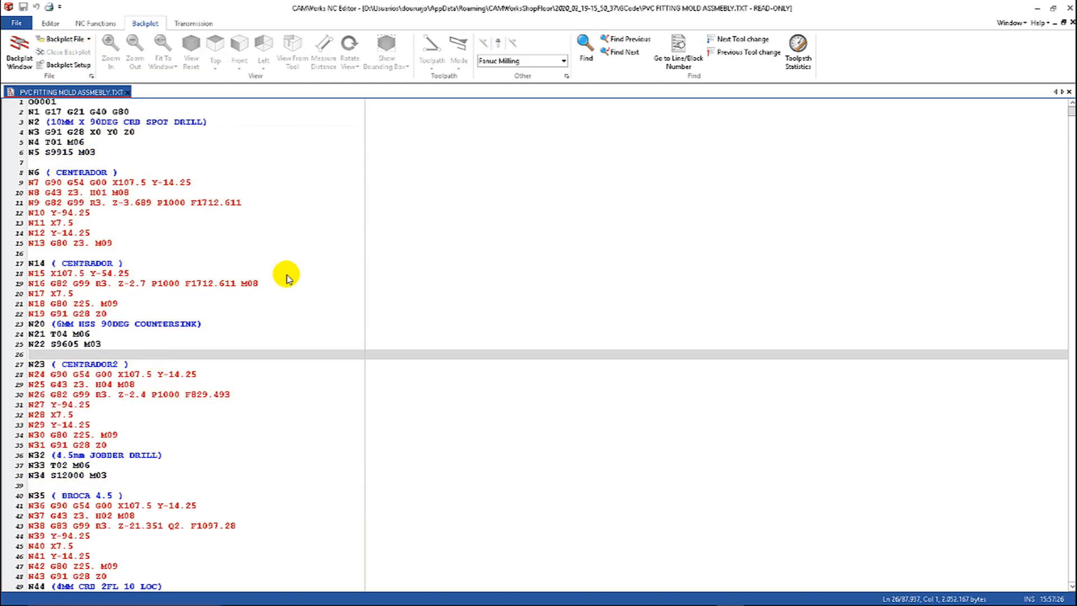
{"action": "left_click", "coordinate": [310, 263]}
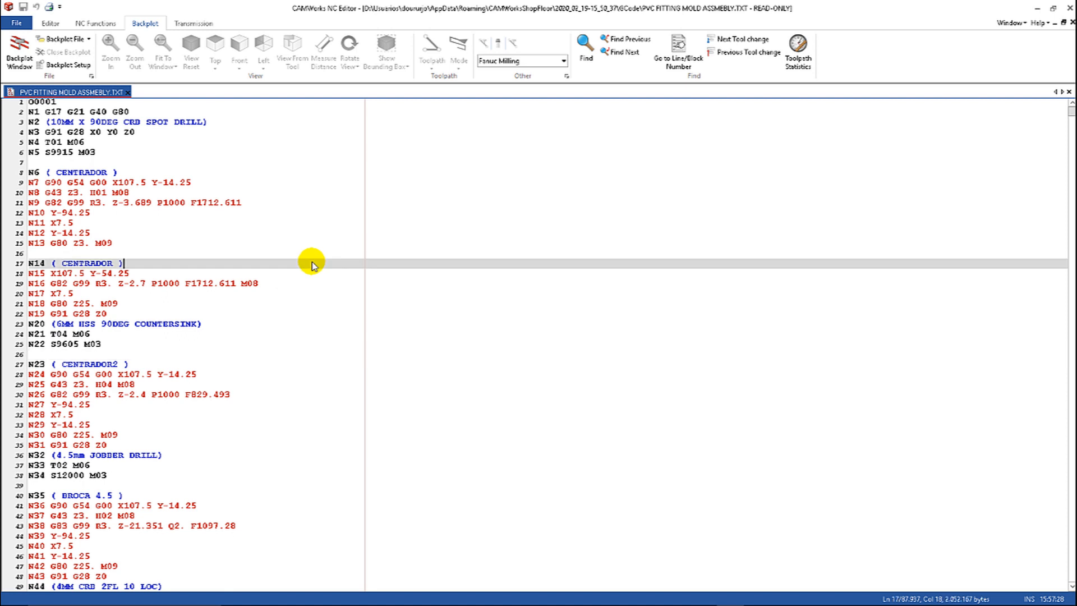
{"action": "left_click_drag", "start_coordinate": [67, 202], "coordinate": [96, 263]}
{"action": "left_click", "coordinate": [95, 263]}
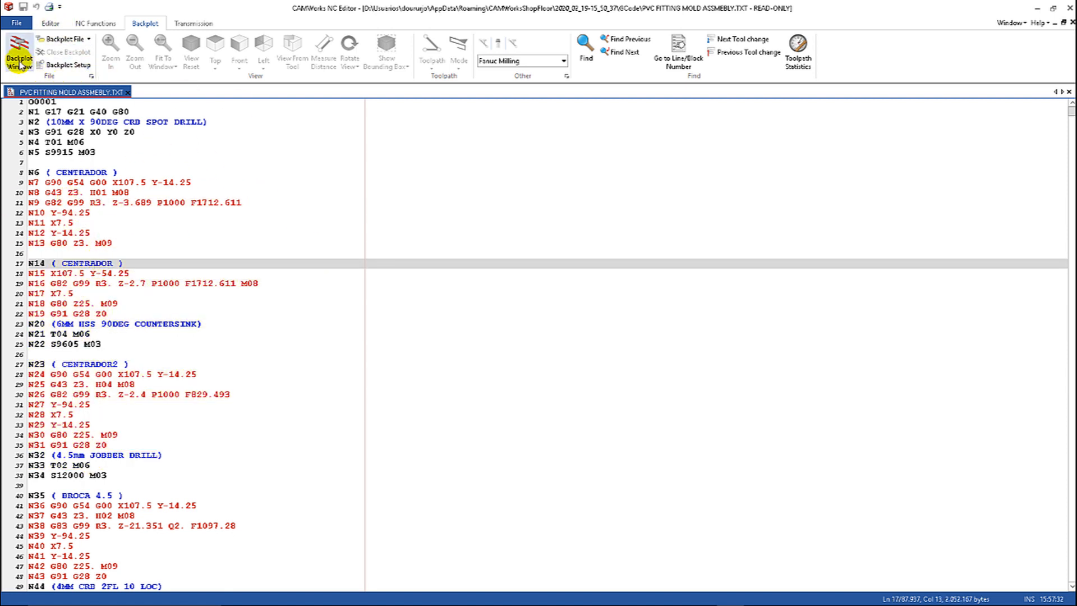
Backplot the G-code toolpath, inspect it in 3D, and close the NC Editor
{"action": "left_click", "coordinate": [19, 59]}
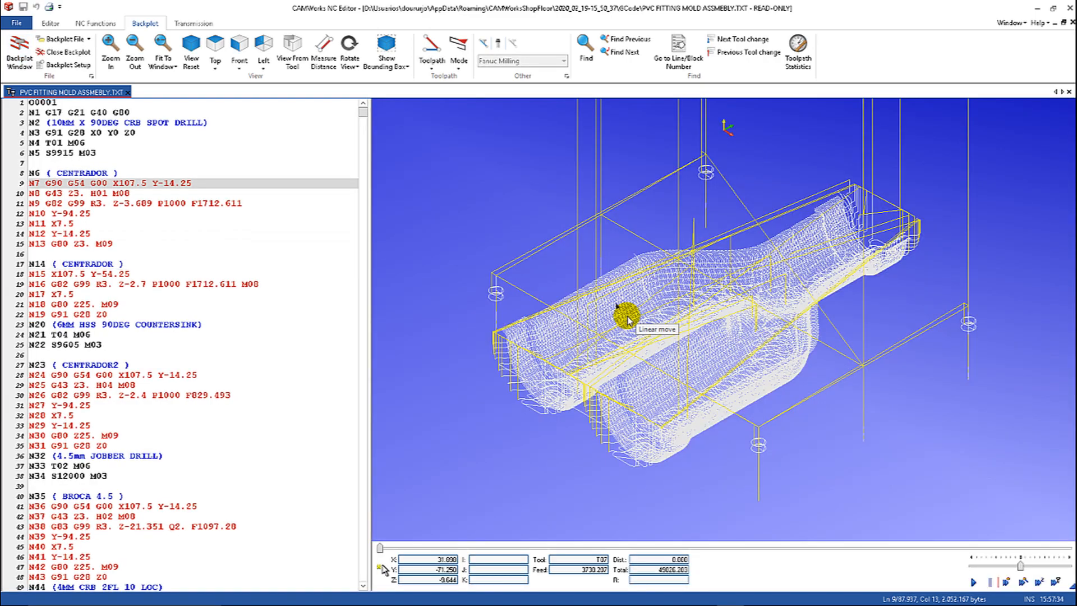
{"action": "left_click_drag", "start_coordinate": [611, 285], "coordinate": [696, 377]}
{"action": "left_click", "coordinate": [1070, 10]}
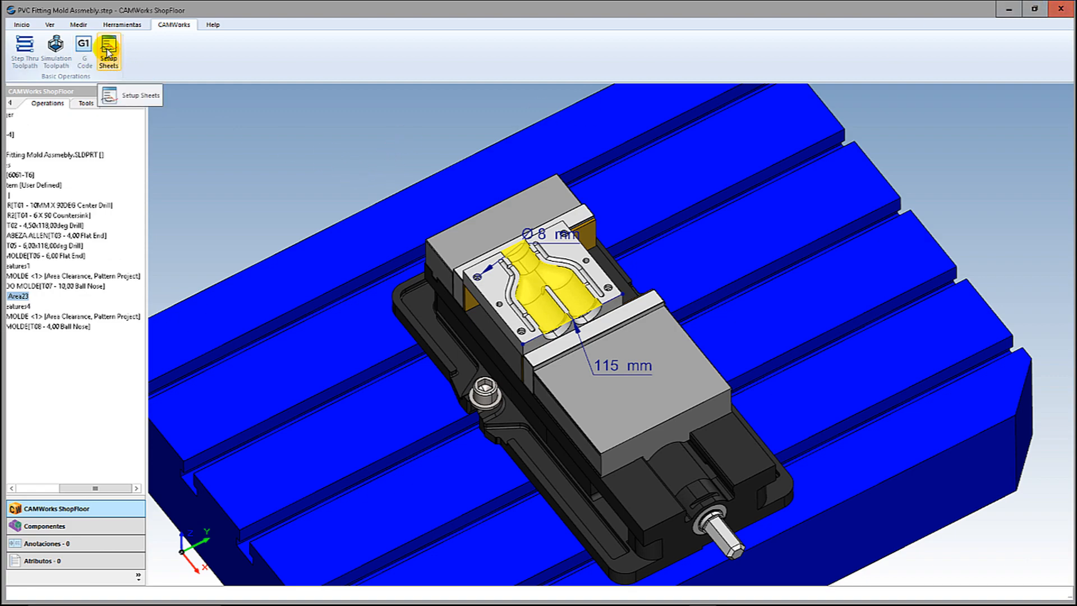
Open the setup sheets for the mold assembly, then view the whole machine table with the vise
{"action": "left_click", "coordinate": [109, 52]}
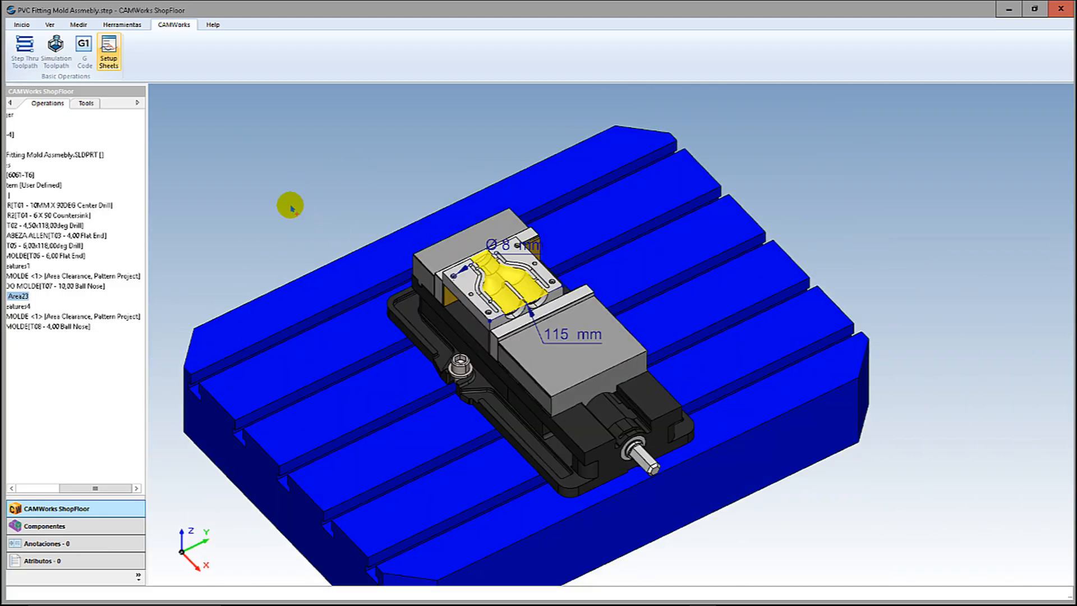
{"action": "left_click_drag", "start_coordinate": [90, 488], "coordinate": [28, 488]}
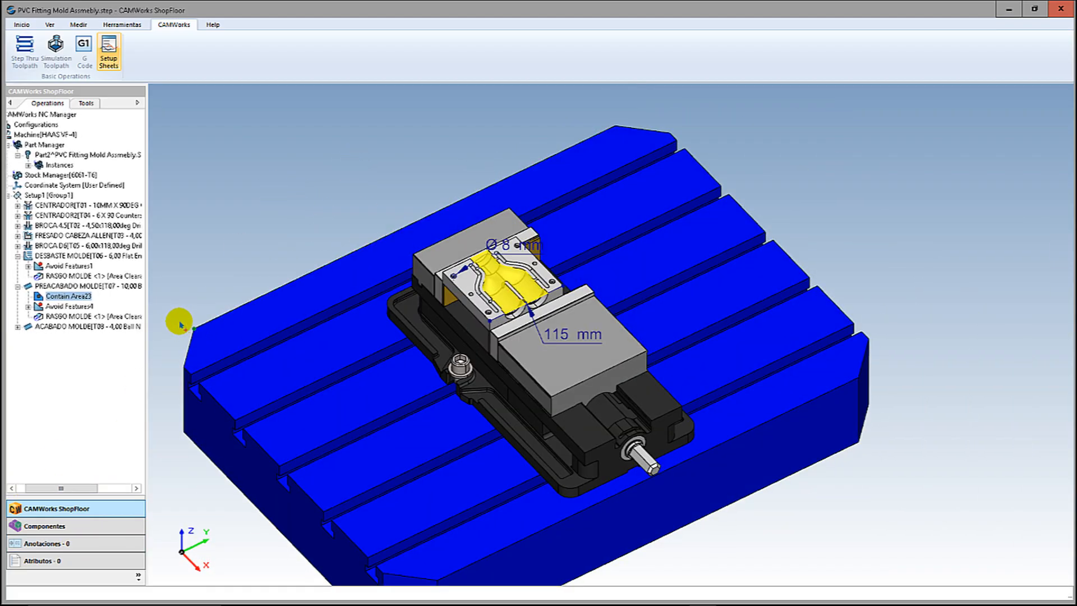
{"action": "scroll", "coordinate": [167, 339], "scroll_direction": "down", "scroll_amount": 2}
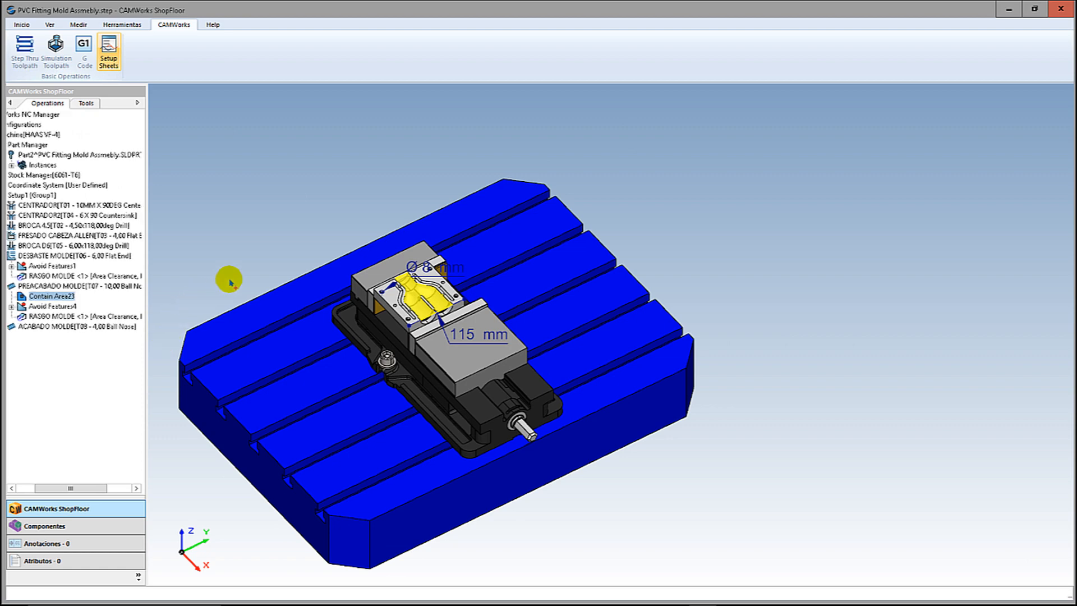
{"action": "middle_click_drag", "start_coordinate": [255, 254], "coordinate": [377, 241]}
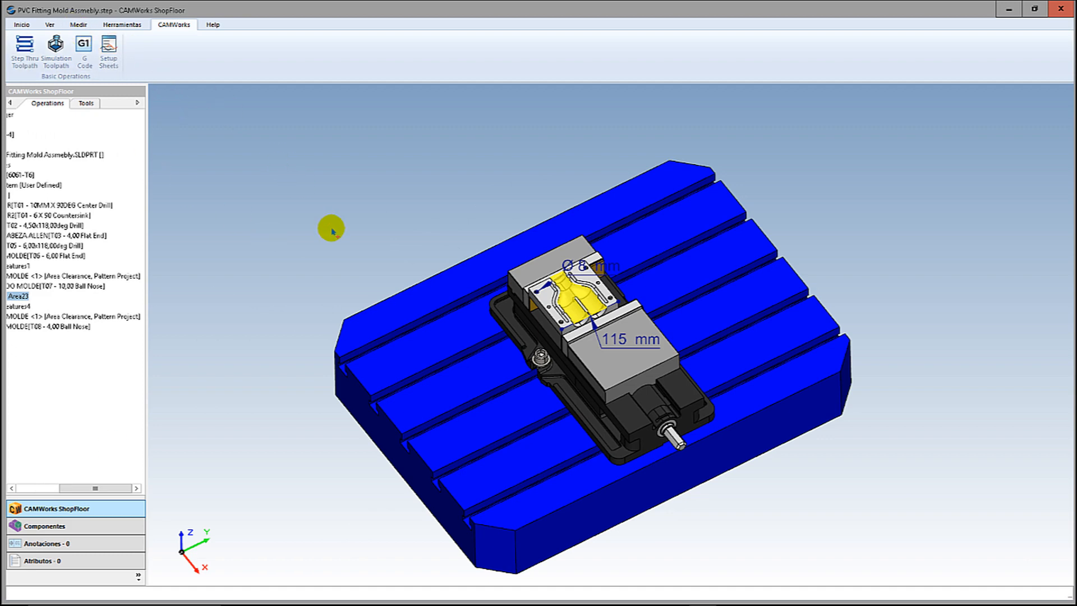
{"action": "mouse_move", "coordinate": [330, 226]}
{"action": "middle_mouse_down"}
{"action": "mouse_move", "coordinate": [320, 219]}
{"action": "mouse_move", "coordinate": [331, 225]}
{"action": "middle_mouse_up"}
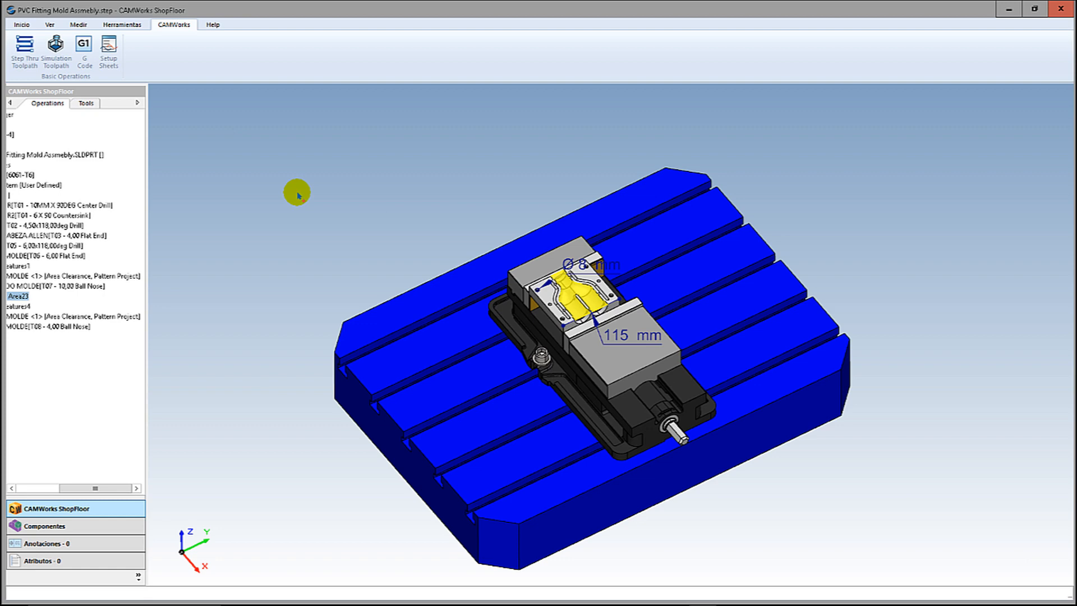
Collapse the DESBASTE MOLDE and PREACABADO MOLDE operations in the operations tree
{"action": "left_click_drag", "start_coordinate": [92, 488], "coordinate": [53, 440]}
{"action": "left_click", "coordinate": [30, 255]}
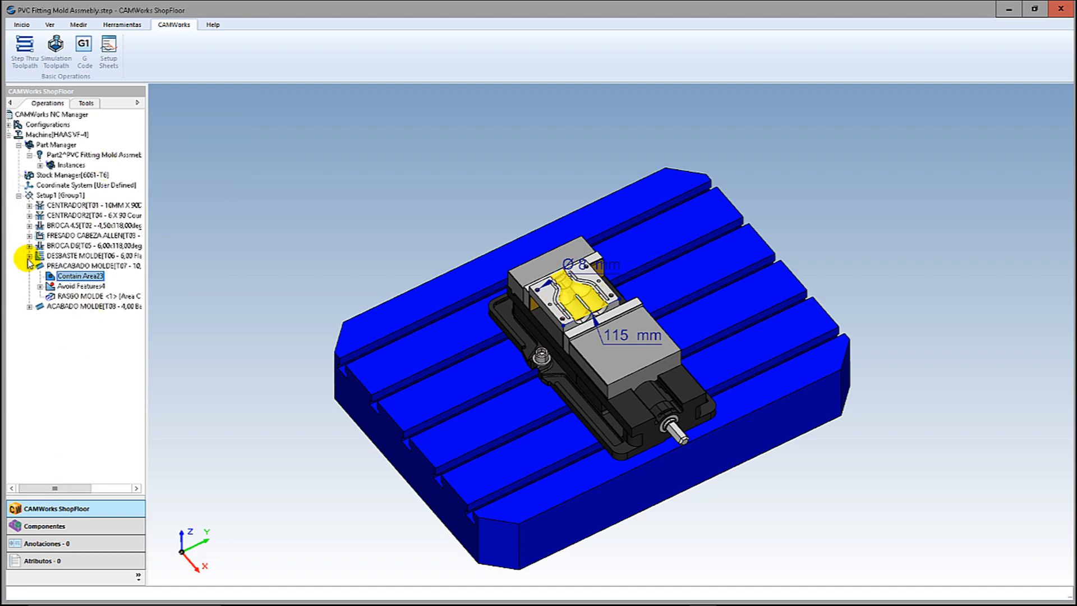
{"action": "left_click", "coordinate": [29, 266]}
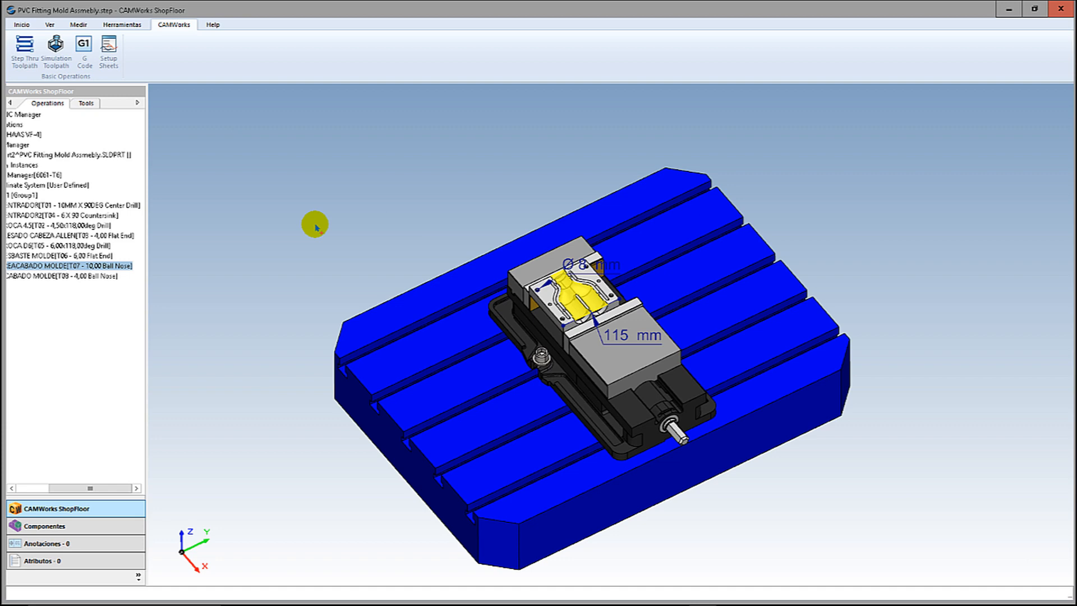
{"action": "mouse_move", "coordinate": [337, 211]}
{"action": "left_mouse_down"}
{"action": "mouse_move", "coordinate": [320, 211]}
{"action": "mouse_move", "coordinate": [341, 212]}
{"action": "left_mouse_up"}
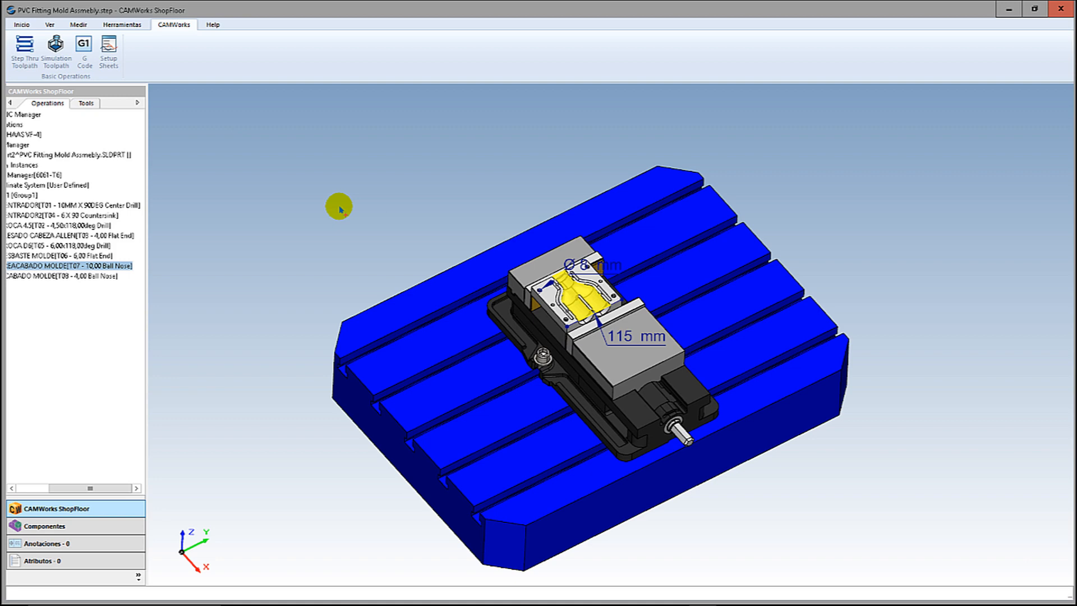
{"action": "middle_click_drag", "start_coordinate": [338, 202], "coordinate": [567, 311]}
{"action": "scroll", "coordinate": [627, 342], "scroll_direction": "up", "scroll_amount": 3}
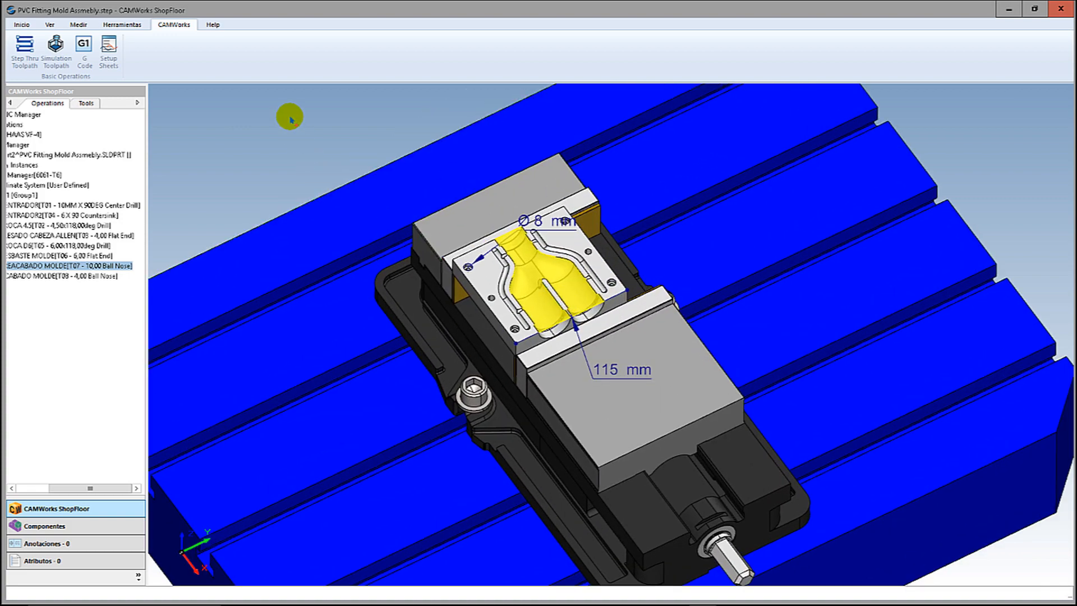
{"action": "scroll", "coordinate": [308, 158], "scroll_direction": "down", "scroll_amount": 2}
{"action": "mouse_move", "coordinate": [307, 159]}
{"action": "middle_mouse_down"}
{"action": "mouse_move", "coordinate": [289, 149]}
{"action": "mouse_move", "coordinate": [320, 142]}
{"action": "mouse_move", "coordinate": [298, 175]}
{"action": "middle_mouse_up"}
{"action": "scroll", "coordinate": [299, 175], "scroll_direction": "down", "scroll_amount": 1}
{"action": "scroll", "coordinate": [298, 175], "scroll_direction": "down", "scroll_amount": 1}
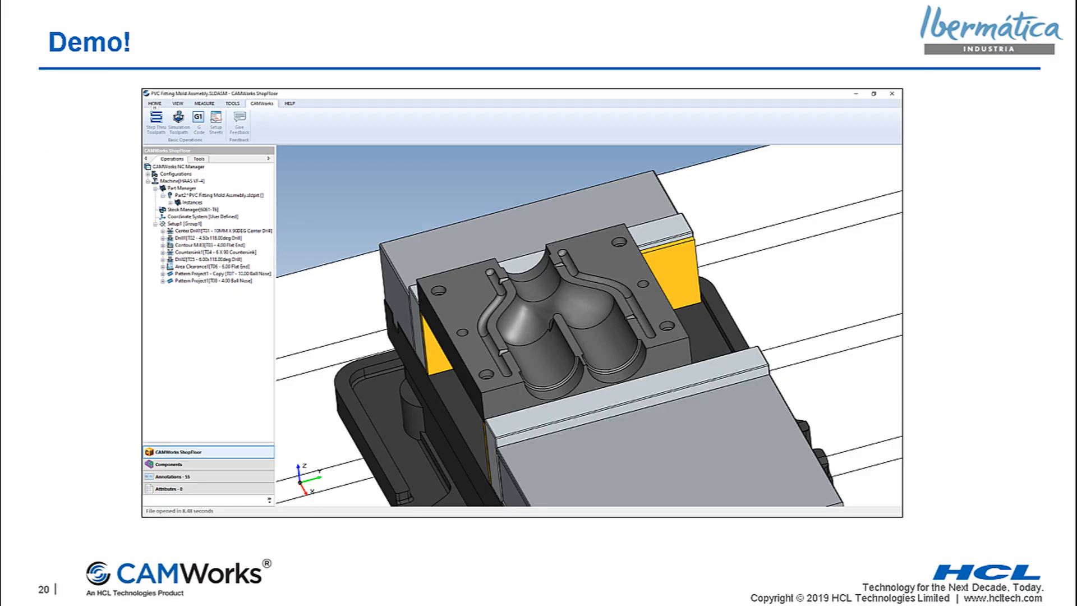
{"action": "key", "text": "Right"}
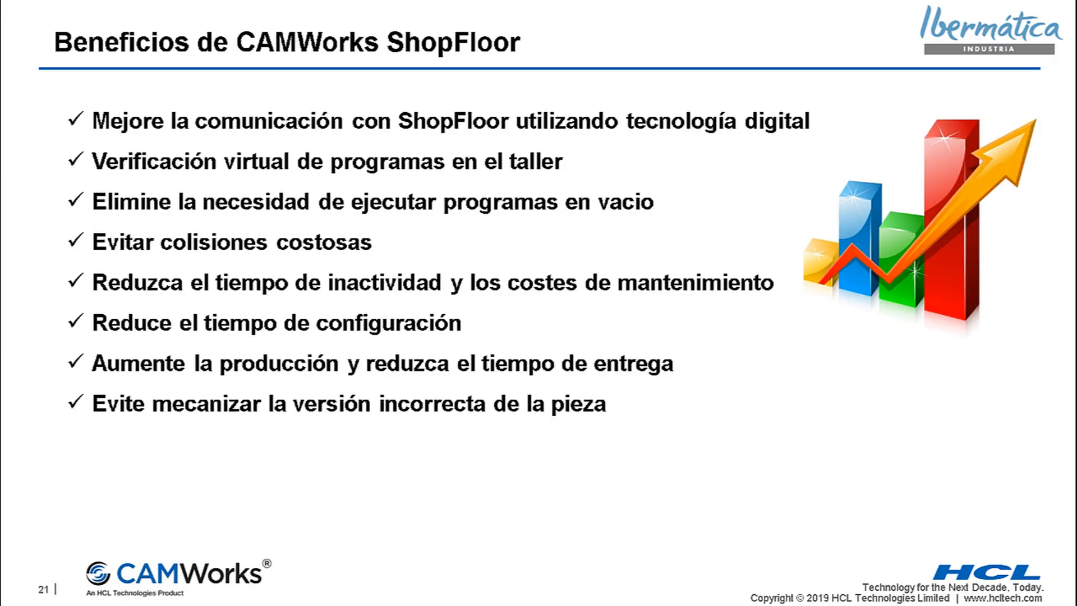